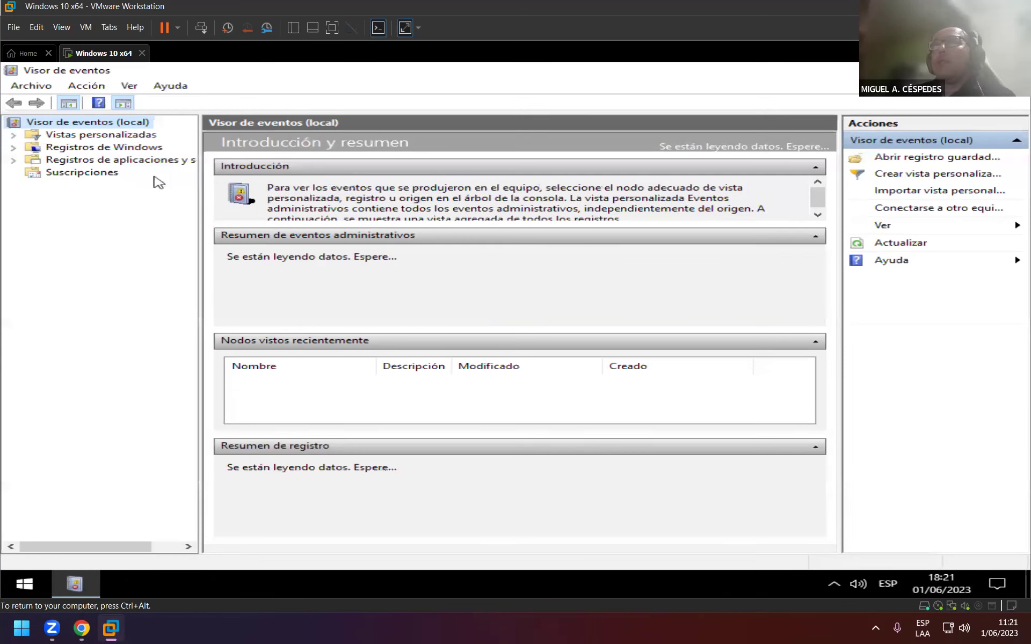
Step: Clear the Aplicación log under Registros de Windows without saving its contents
click(13, 148)
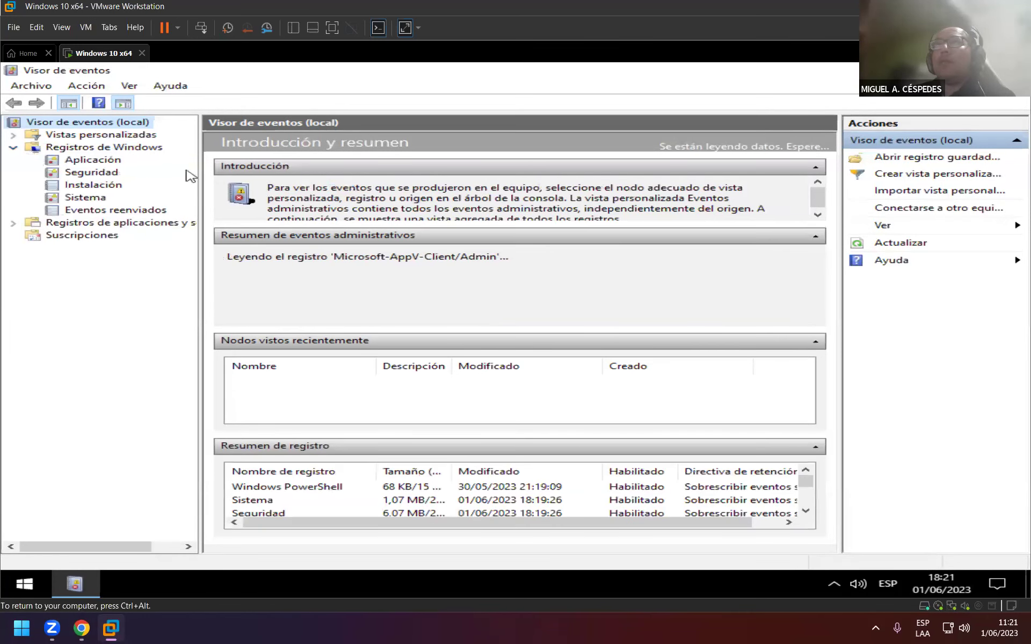
click(111, 164)
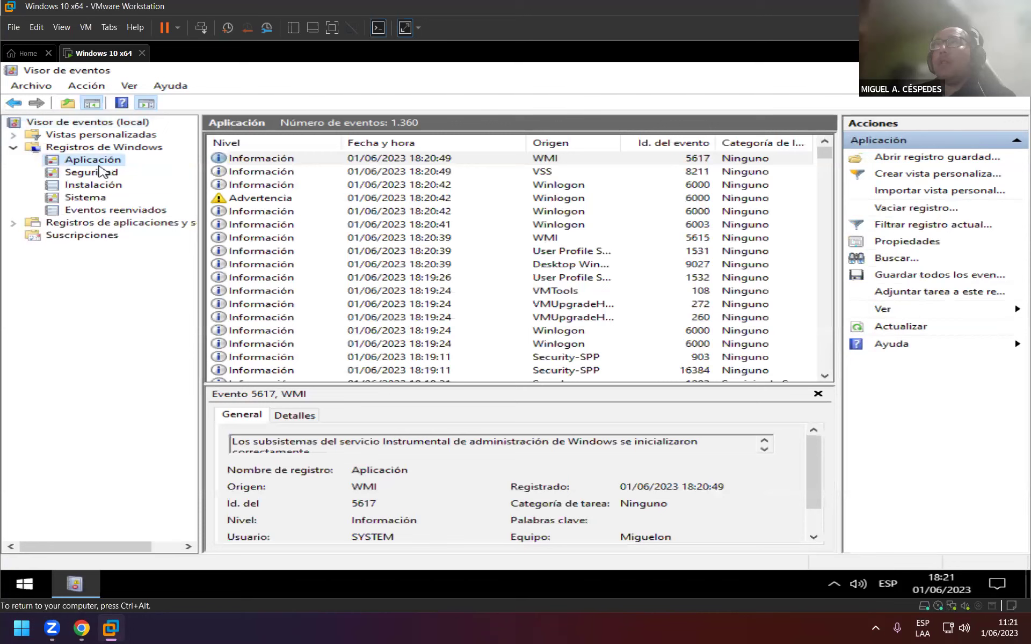
right_click(99, 166)
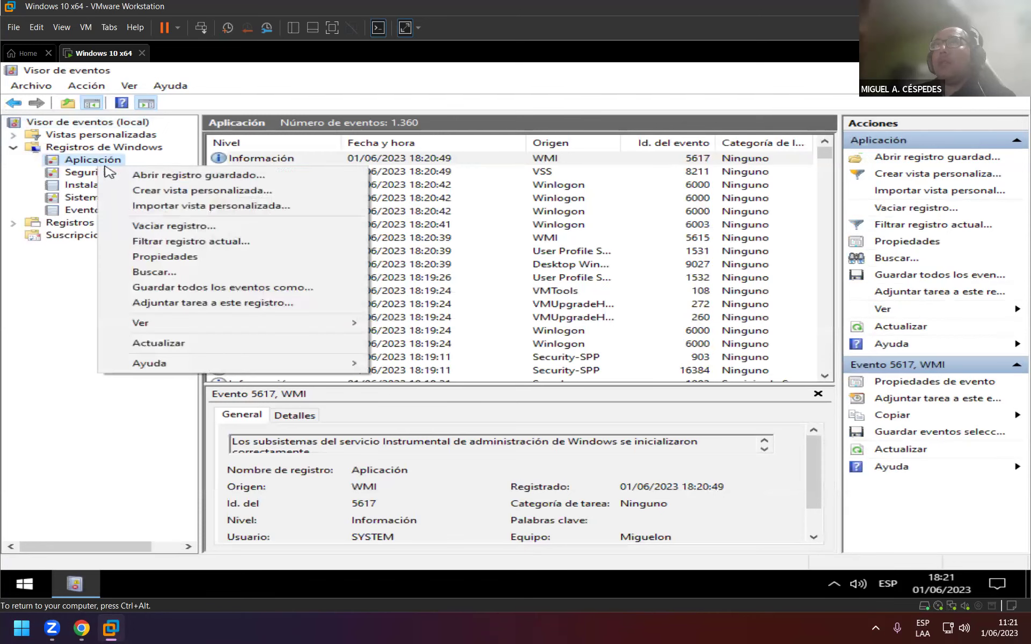
click(180, 227)
click(327, 141)
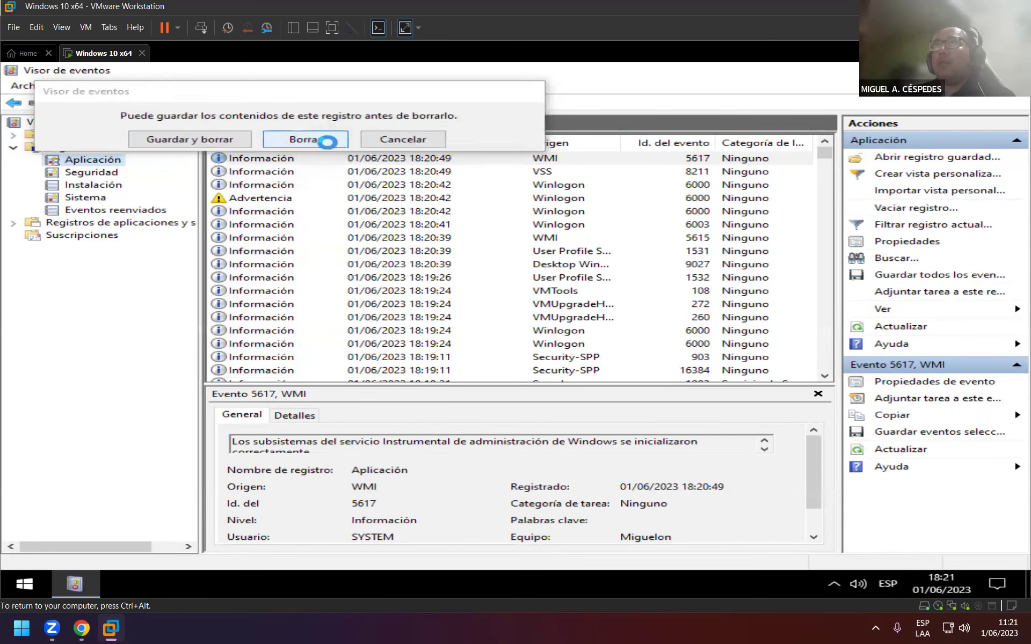
Step: Clear the Seguridad log without saving its contents
click(102, 174)
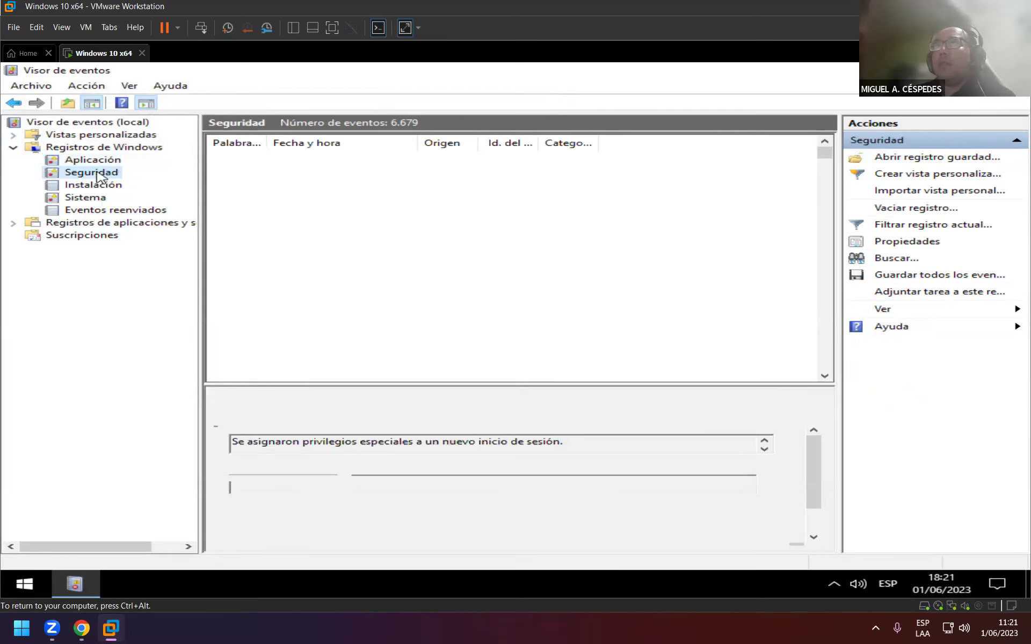
right_click(97, 172)
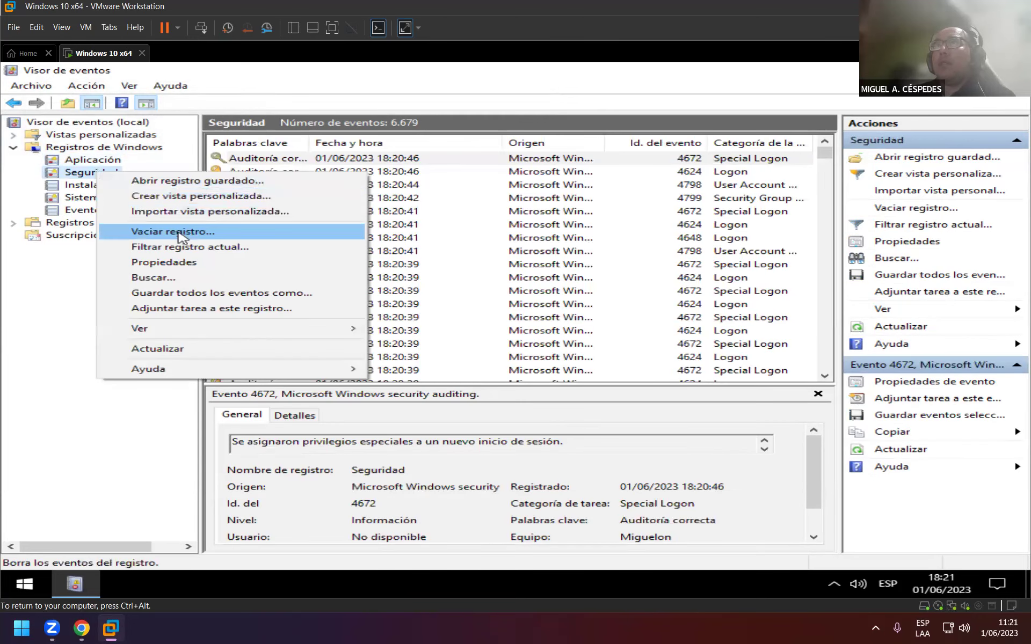
click(180, 233)
click(327, 157)
Step: Clear the Instalación log without saving its contents
click(107, 185)
right_click(109, 189)
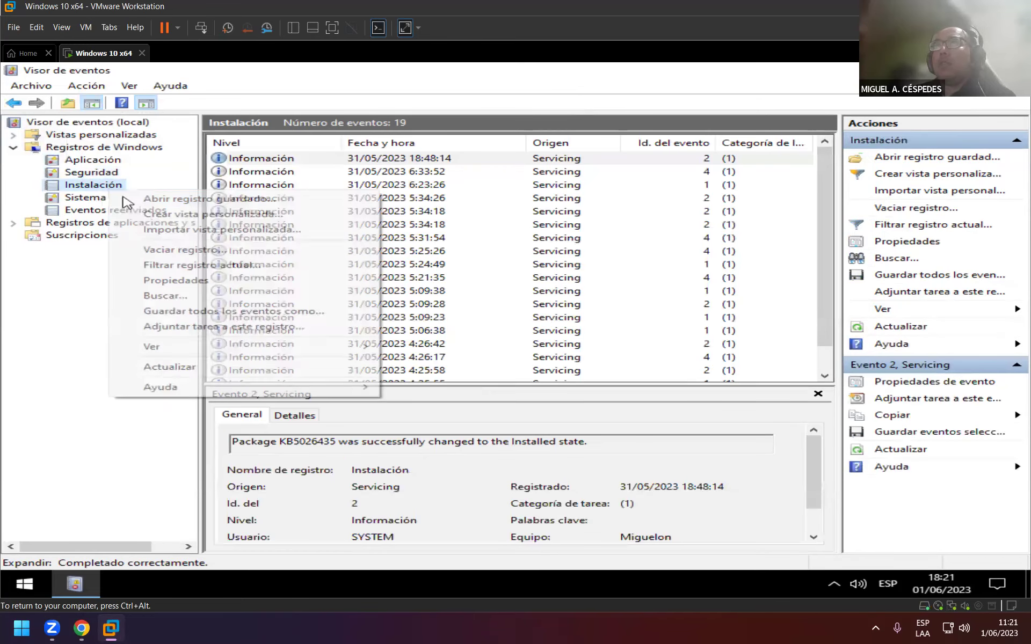
click(185, 249)
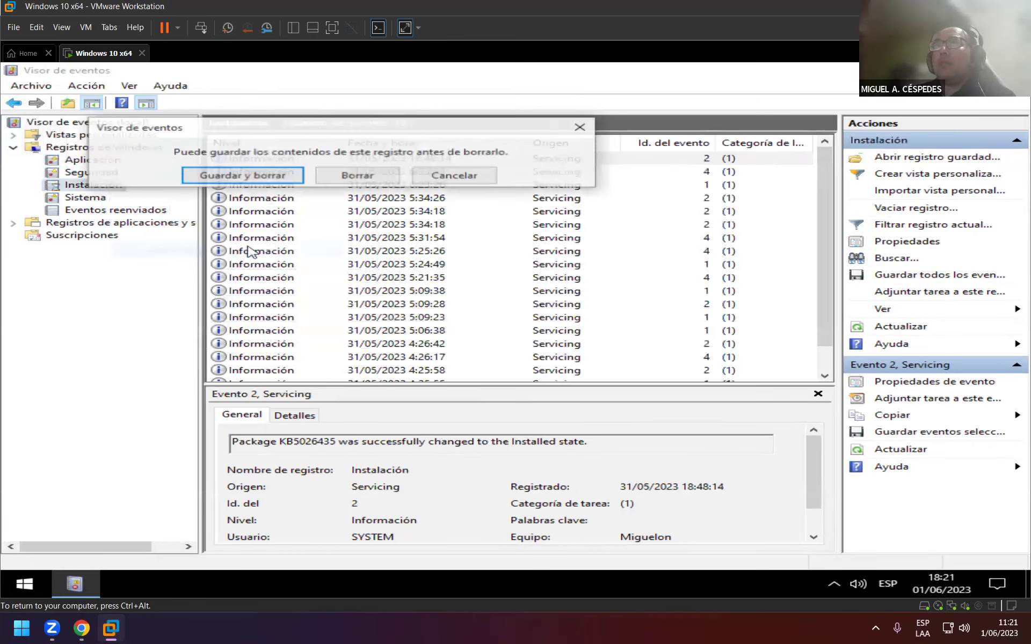
click(354, 177)
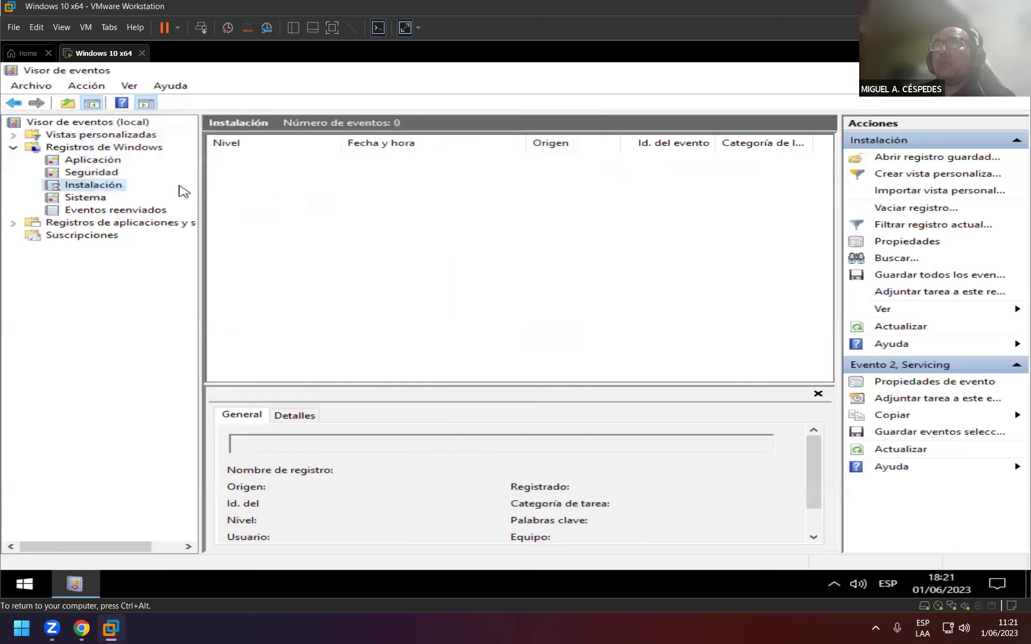
Step: Clear the Sistema log without saving its contents
click(89, 208)
click(95, 200)
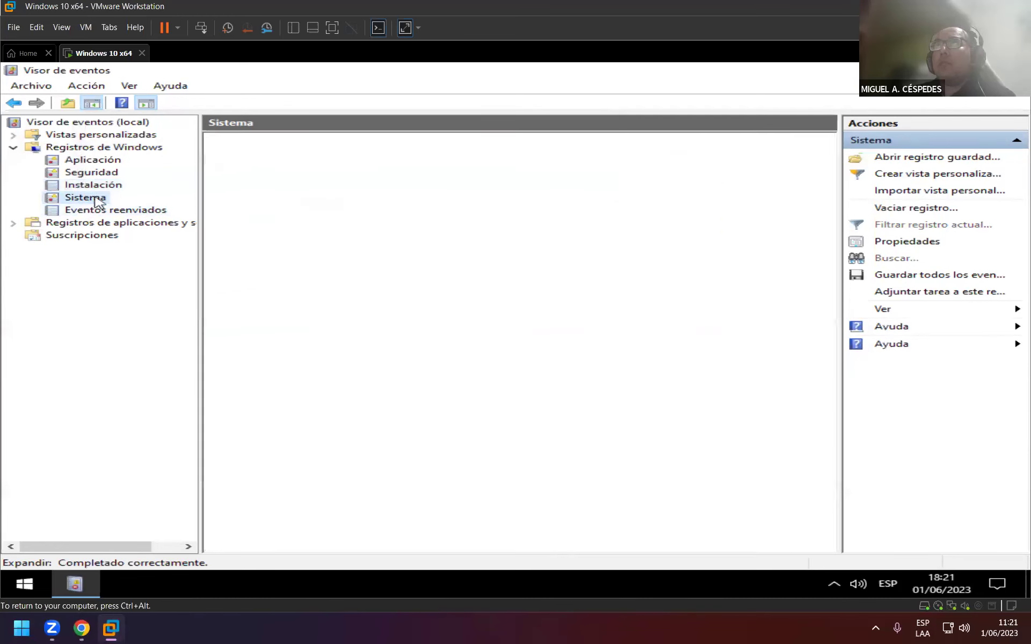
right_click(96, 199)
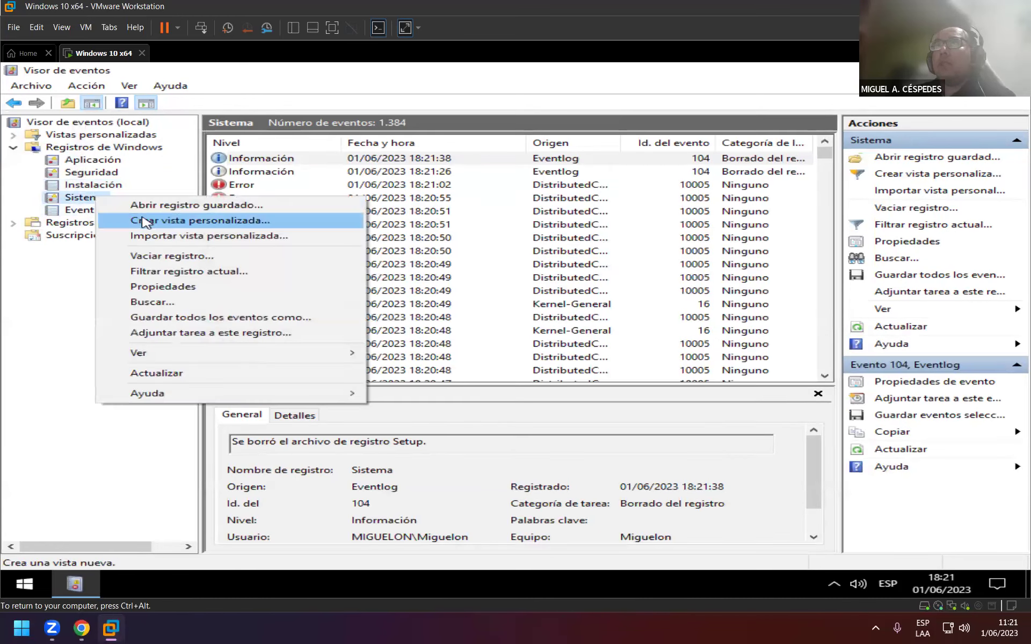
click(182, 262)
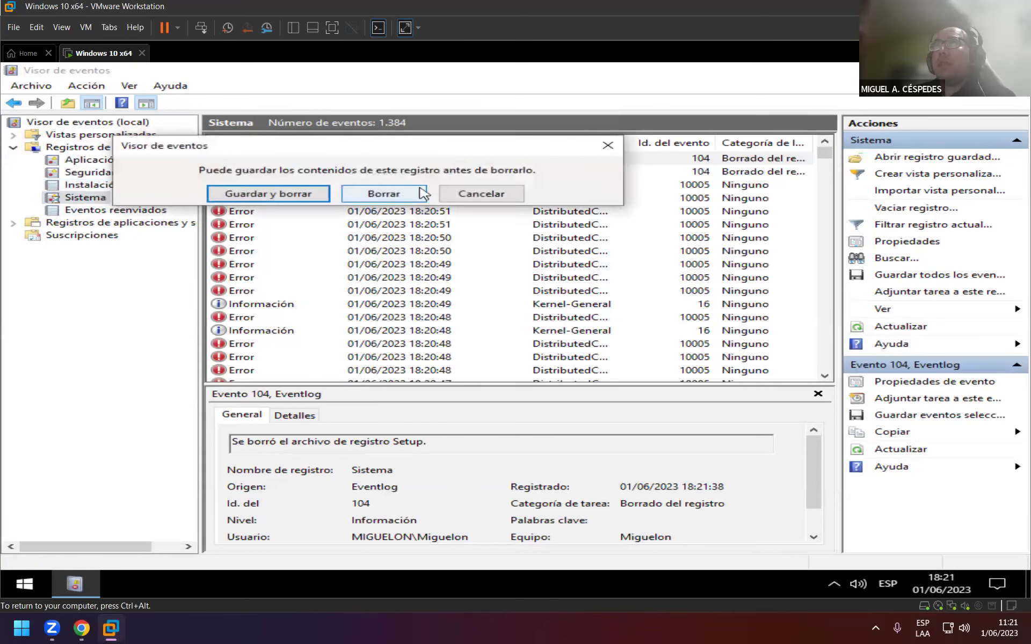
click(373, 196)
Step: Check the event lists of all five Windows logs, from Aplicación to Eventos reenviados, and close the event viewer
click(114, 161)
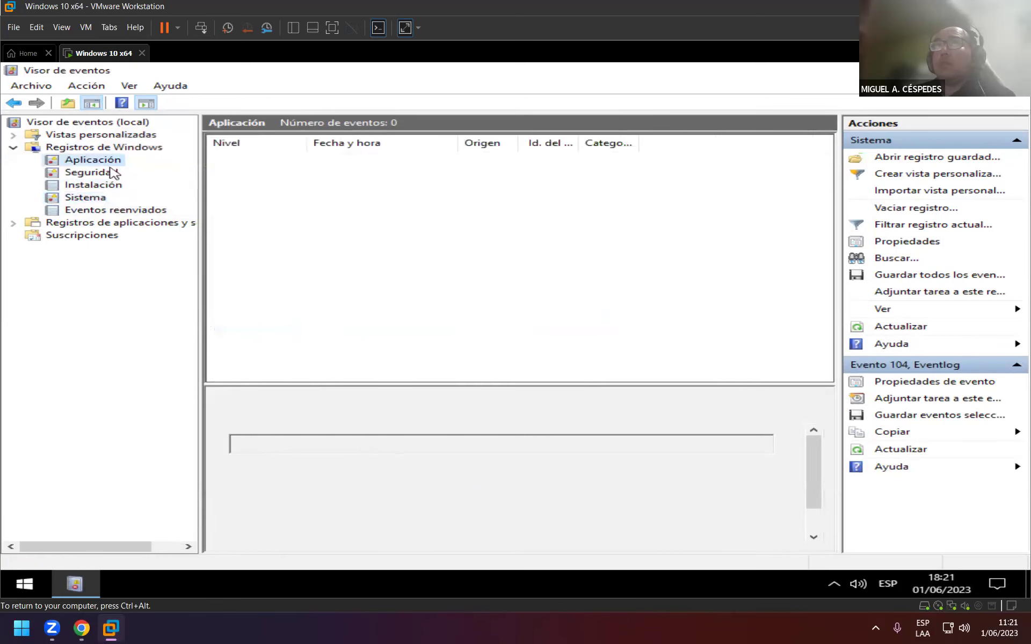
click(91, 173)
click(94, 185)
click(92, 200)
click(93, 211)
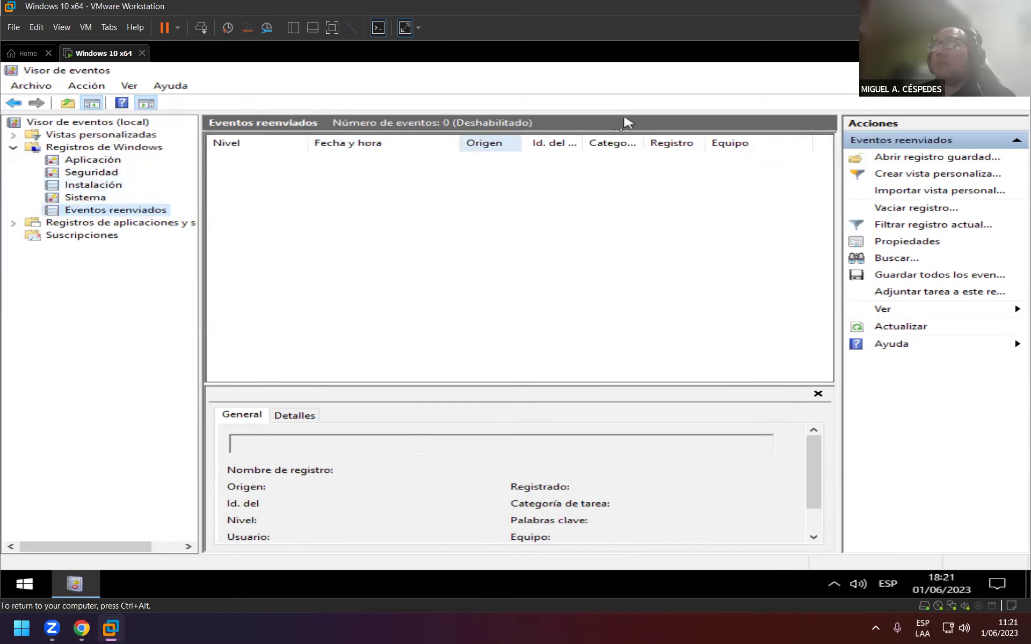
key(ctrl+alt)
click(989, 159)
key(alt+F4)
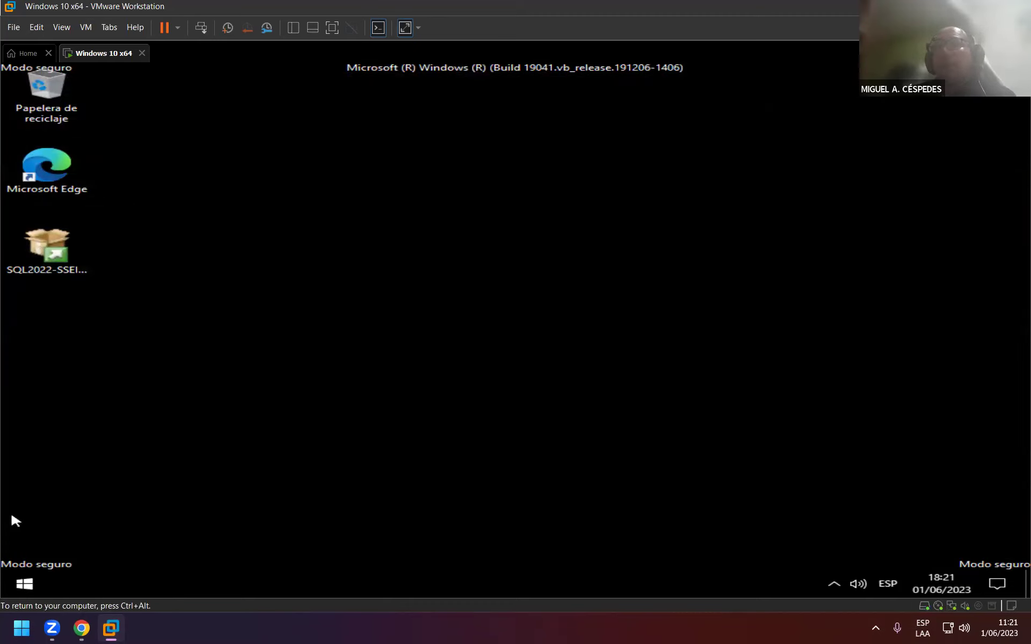
Step: Open the Windows Temp folder with the Run command "temp", permanently delete everything in it and close the folder
key(super+r)
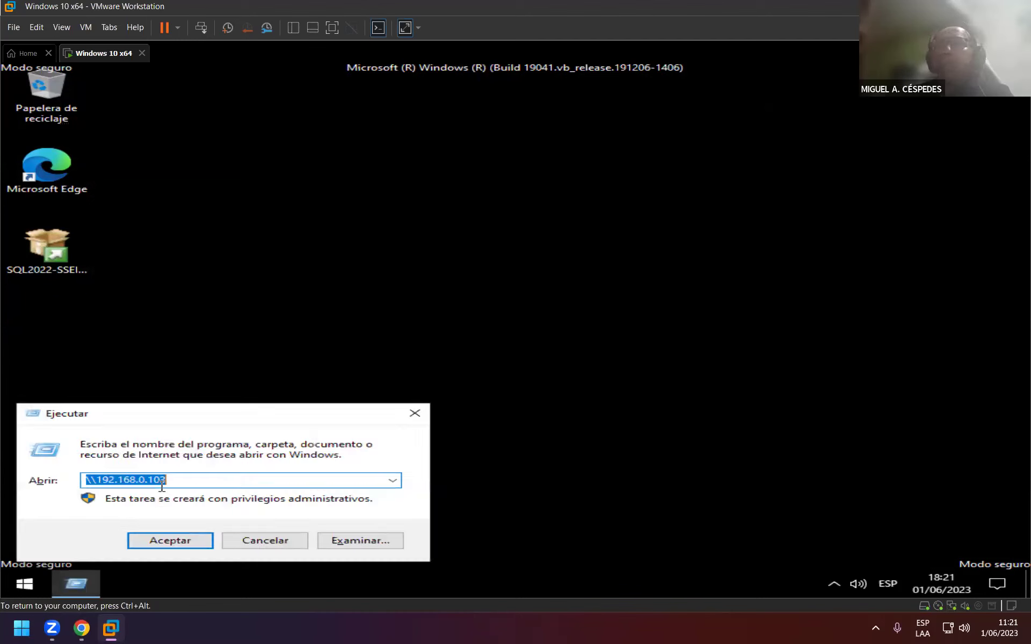
text(temp)
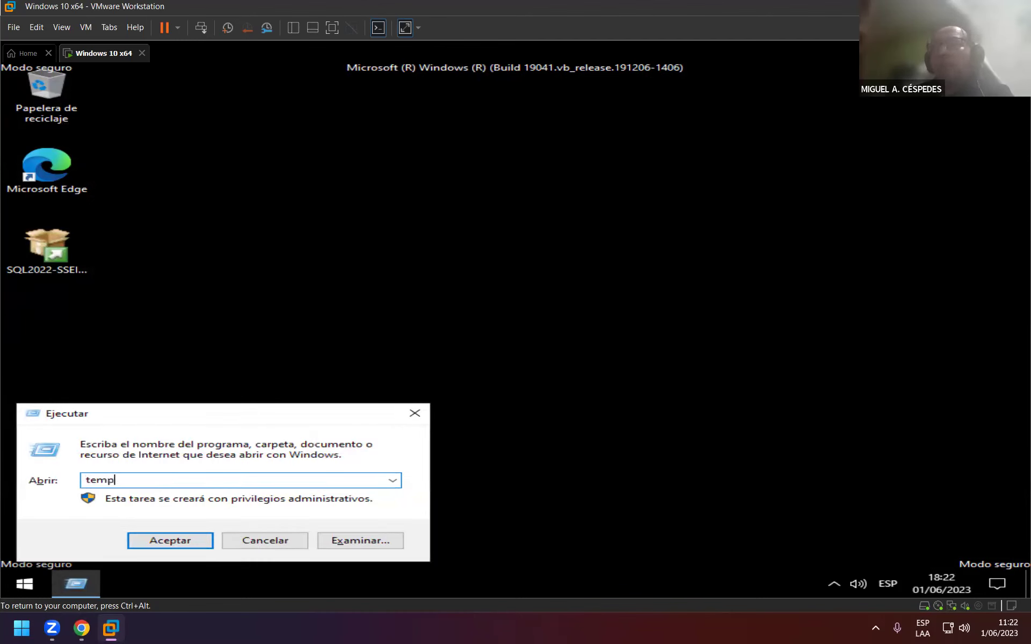
key(Return)
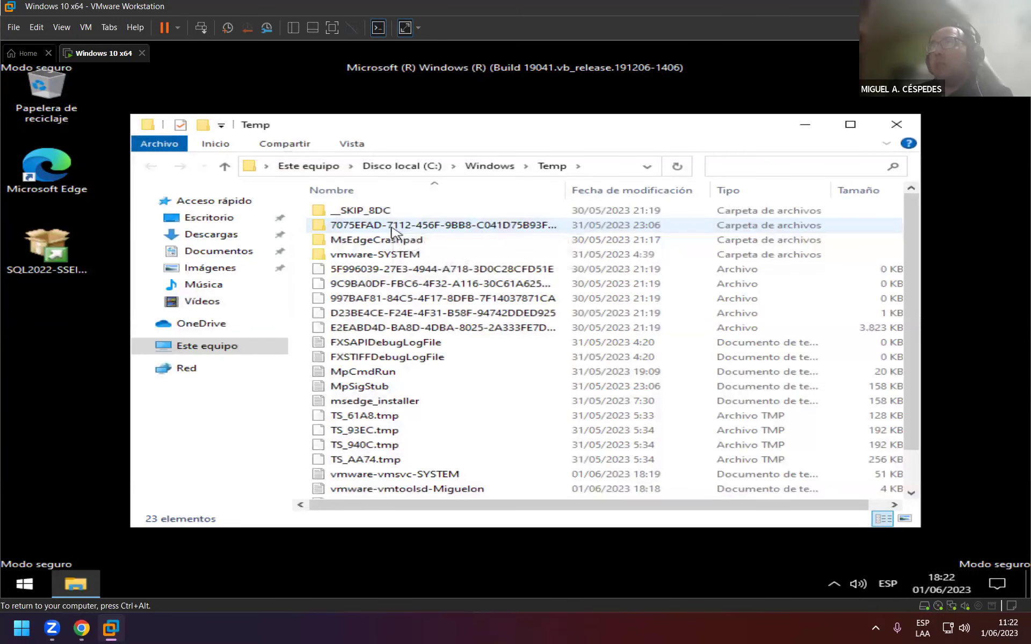
click(394, 231)
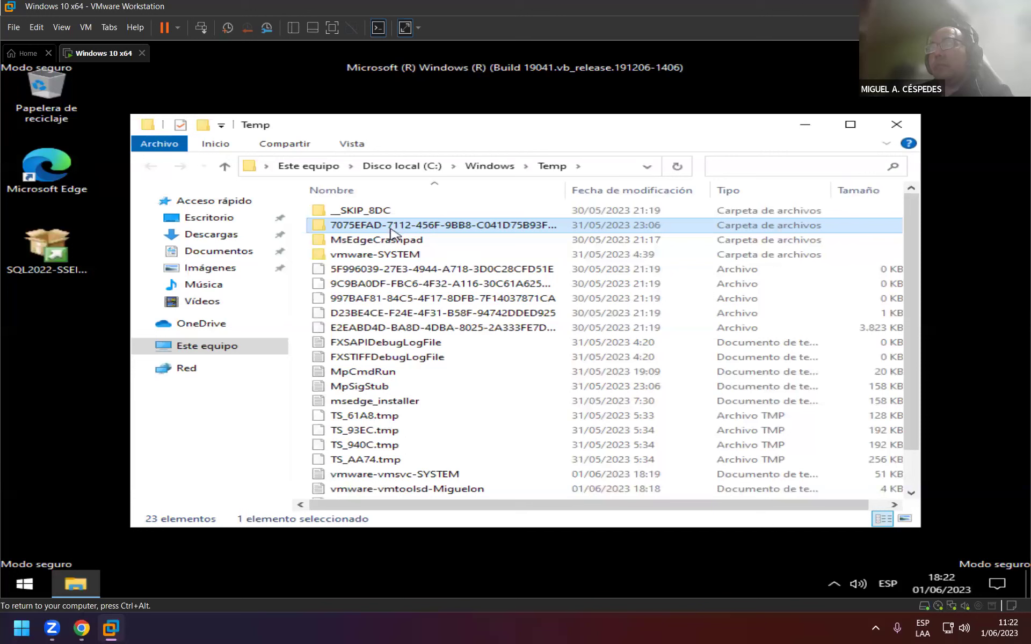
key(ctrl+a)
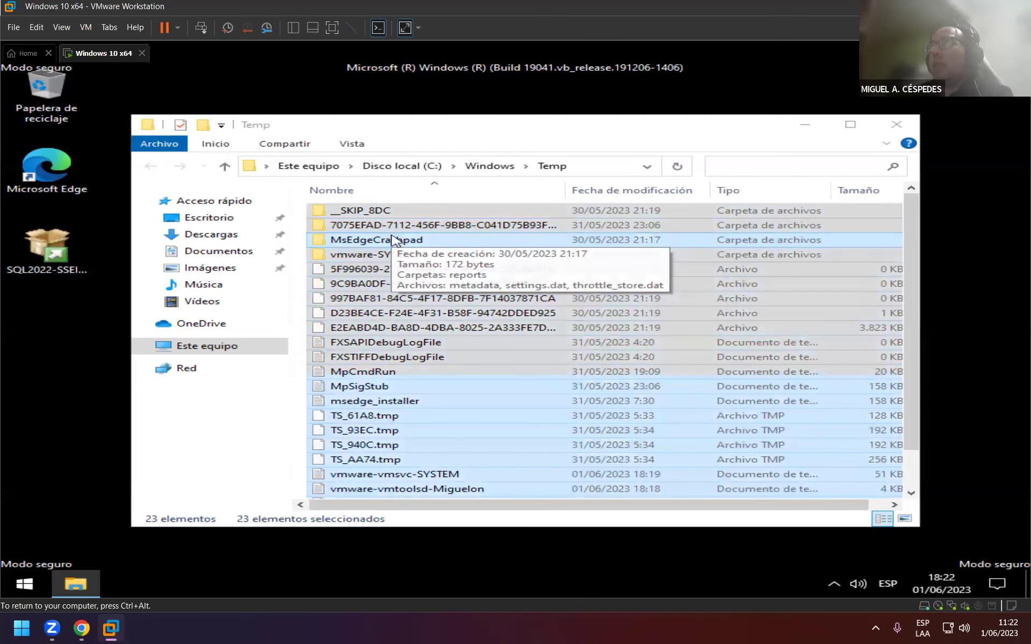
key(shift+Delete)
key(Escape)
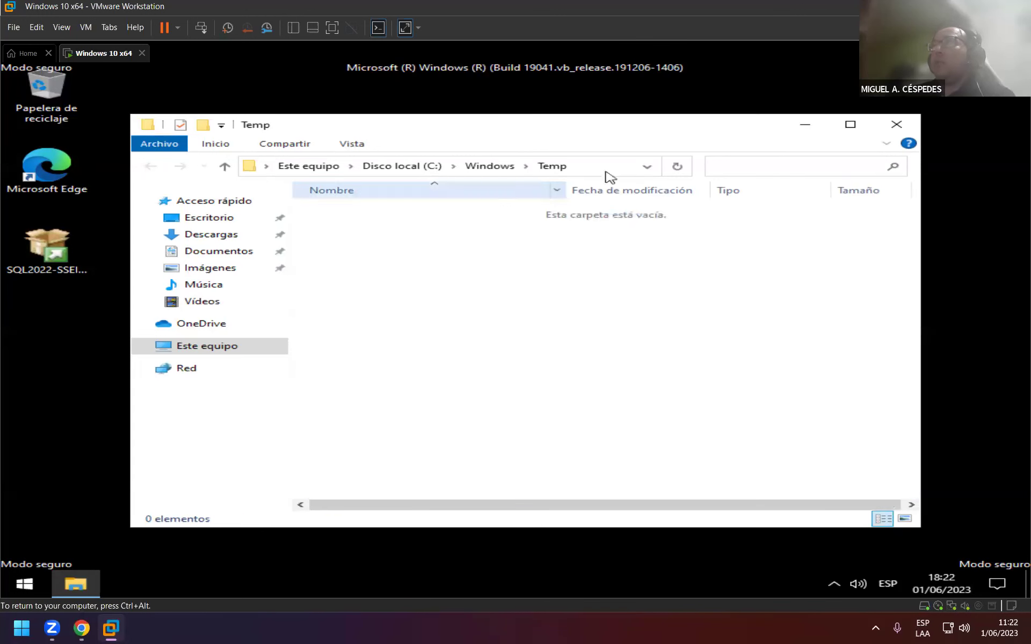
click(896, 124)
Step: Open the user's local Temp folder with the Run command "%temp%", permanently delete everything in it and close the folder
key(super+r)
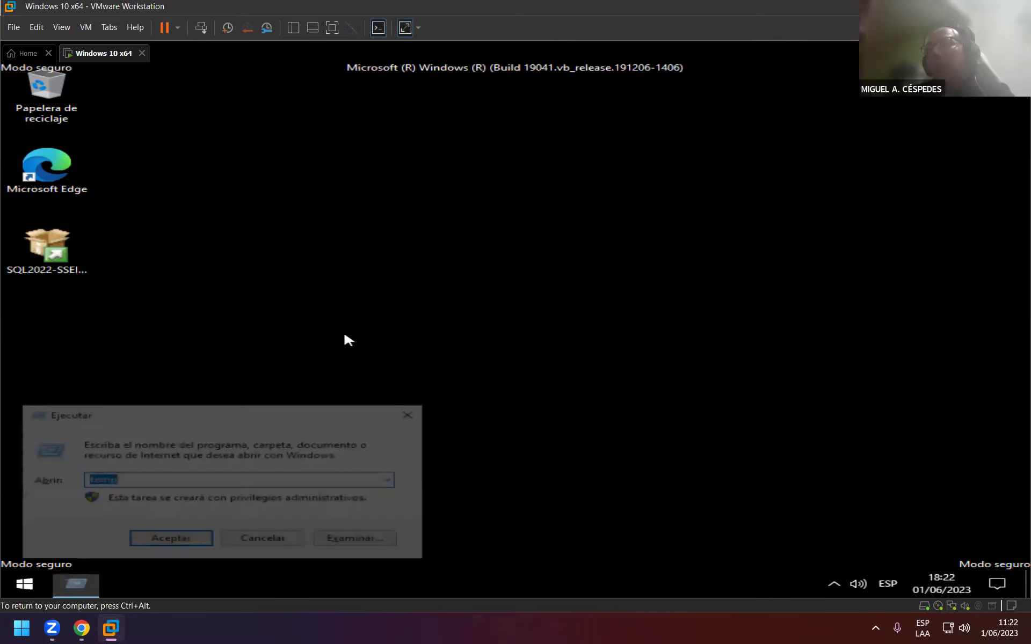
key(Home)
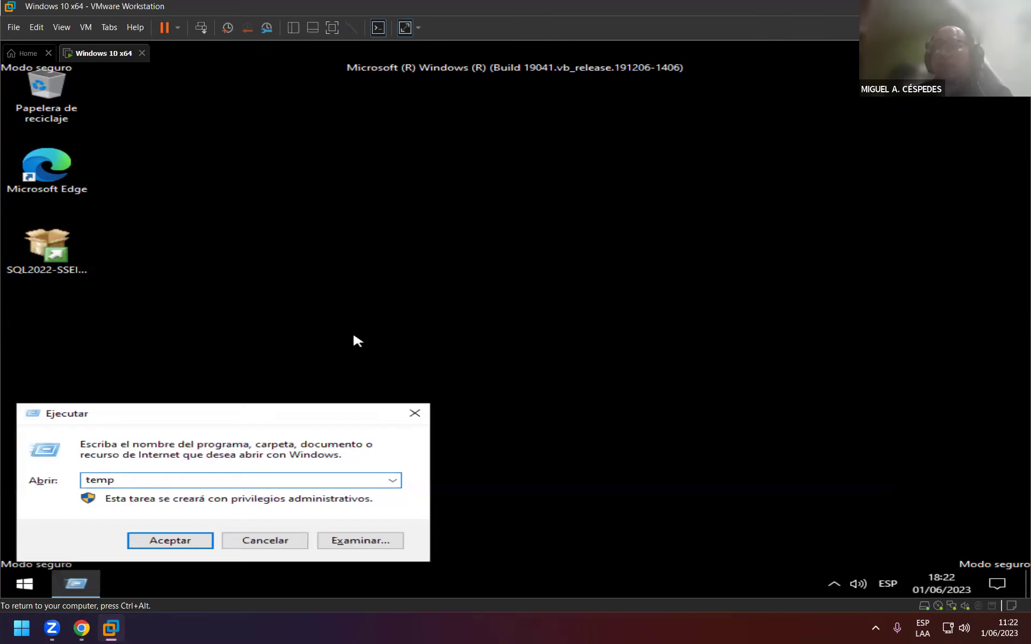
text(%temp%)
key(Return)
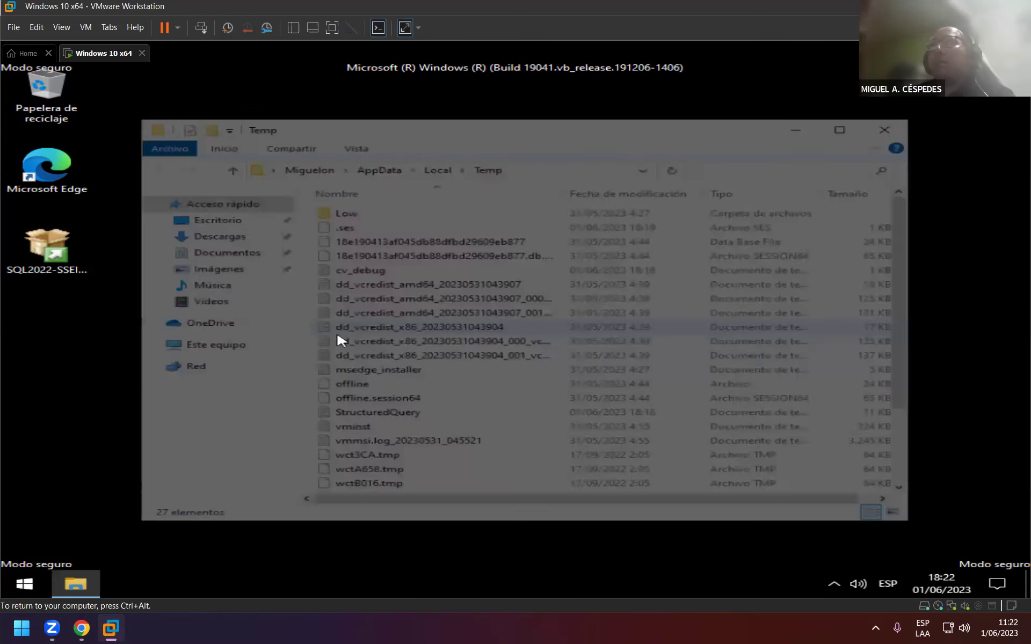
key(ctrl+a)
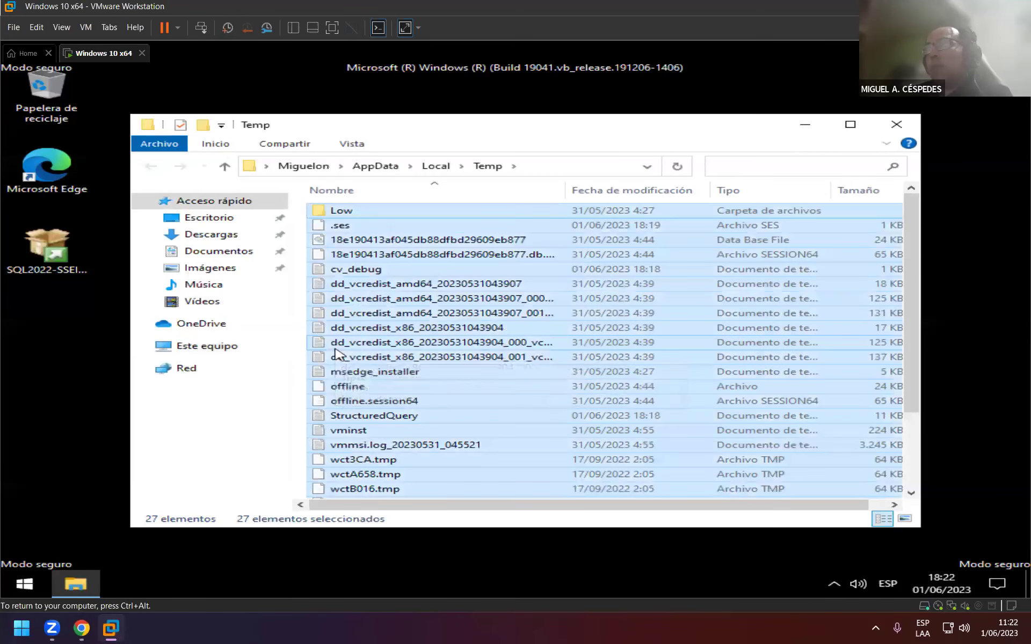
key(shift+Delete)
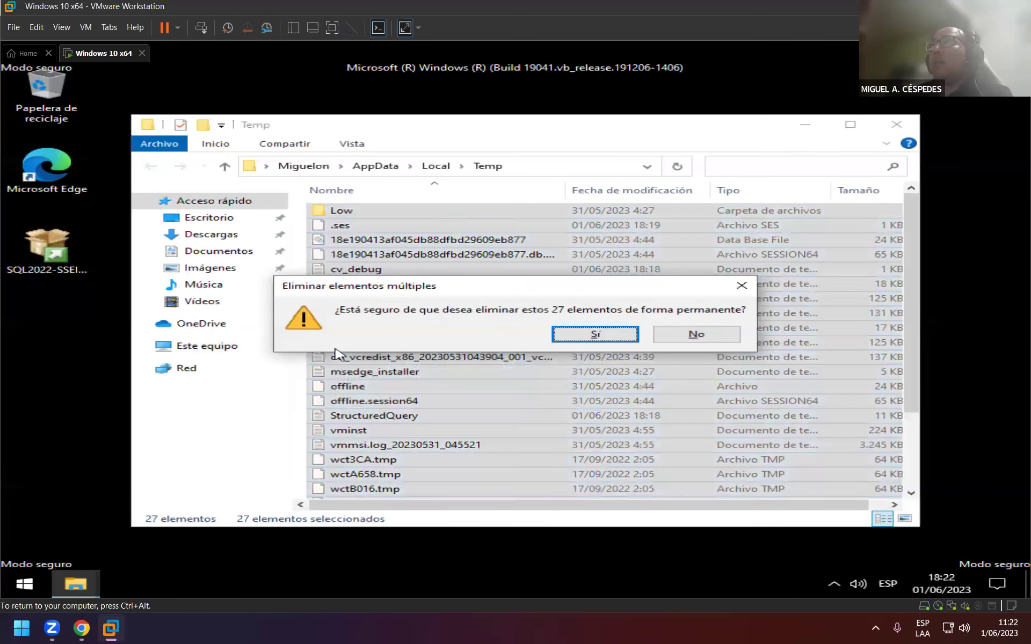
key(Return)
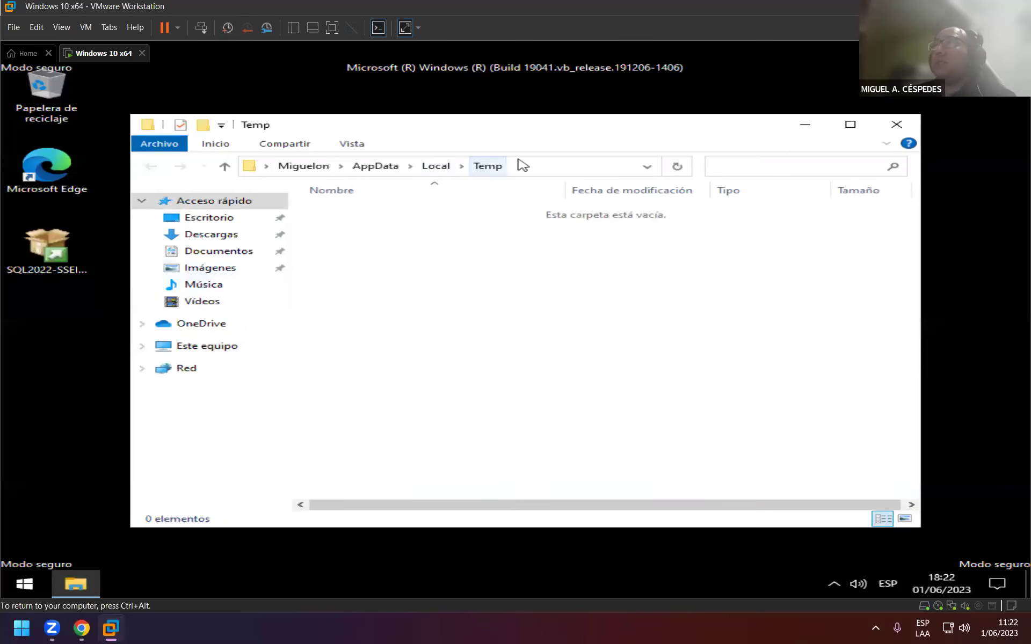
click(912, 125)
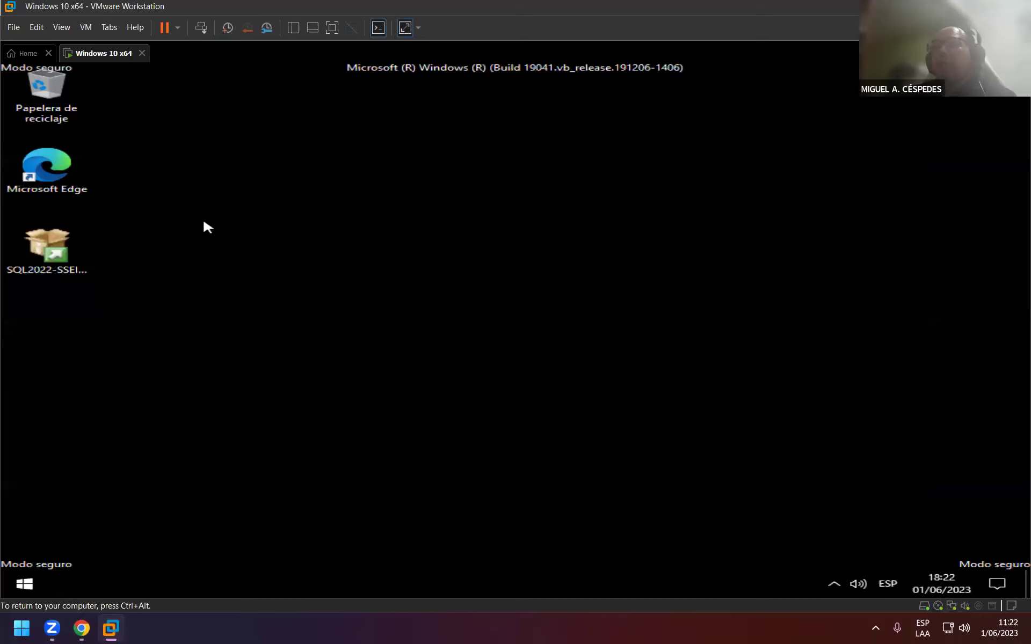
Step: Open the Windows Prefetch folder with the Run command "prefetch", permanently delete everything in it and close the folder
key(super+r)
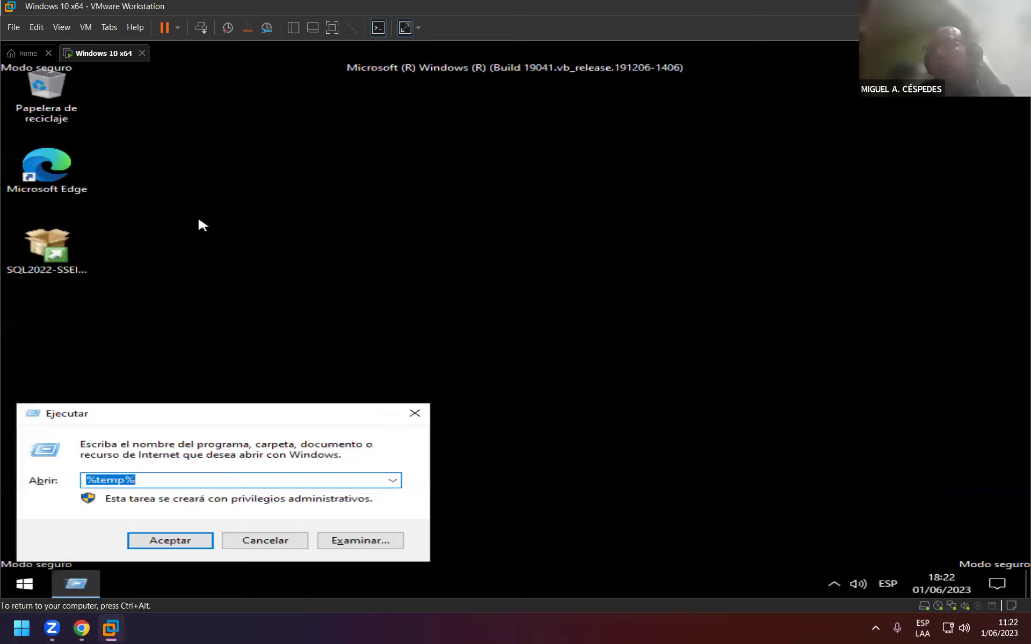
text(prefetch)
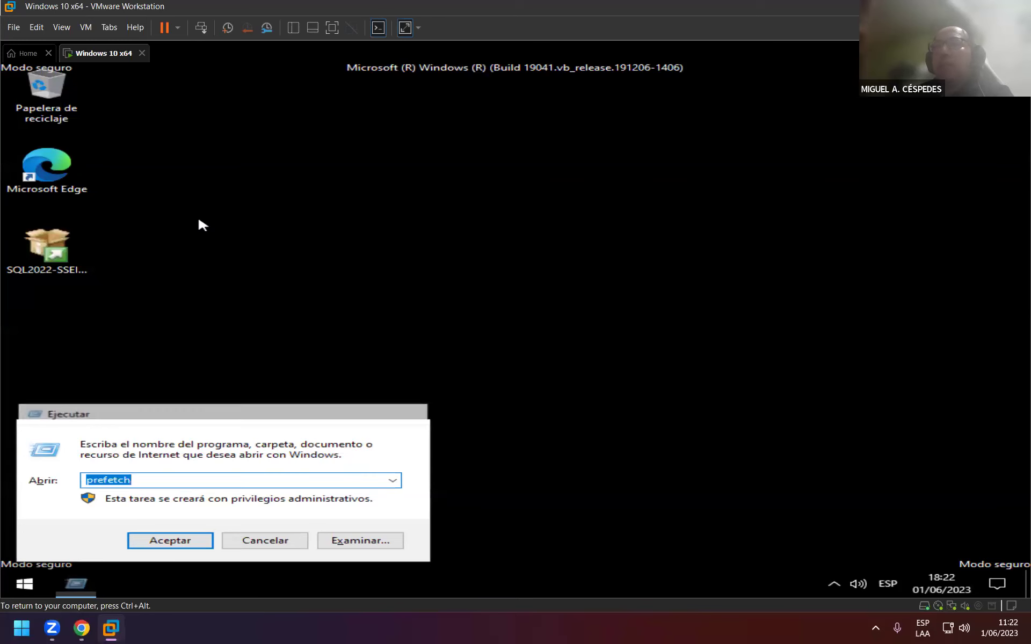
key(Return)
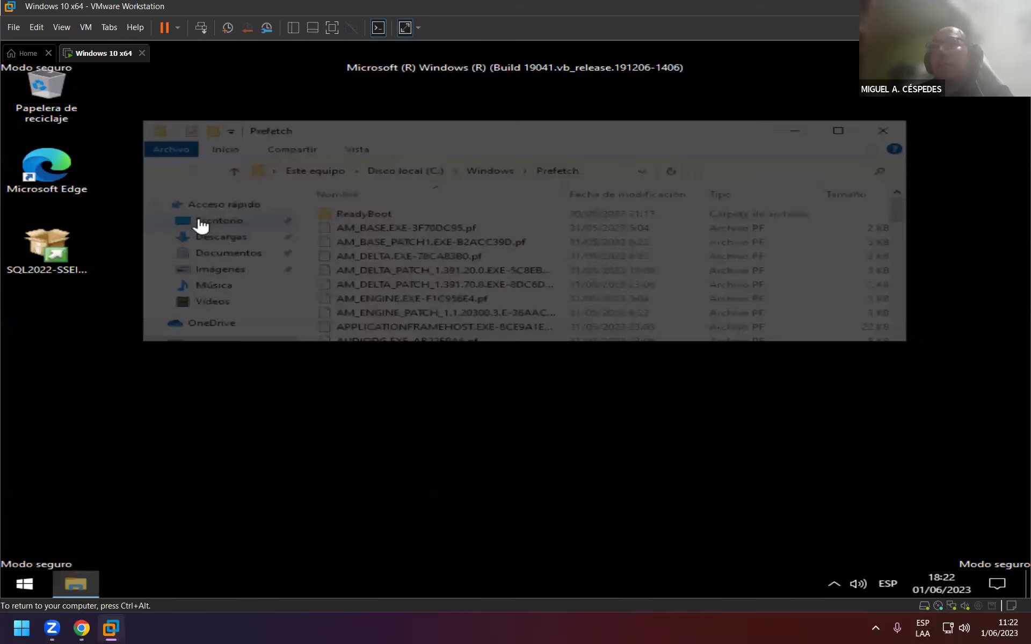
key(ctrl+a)
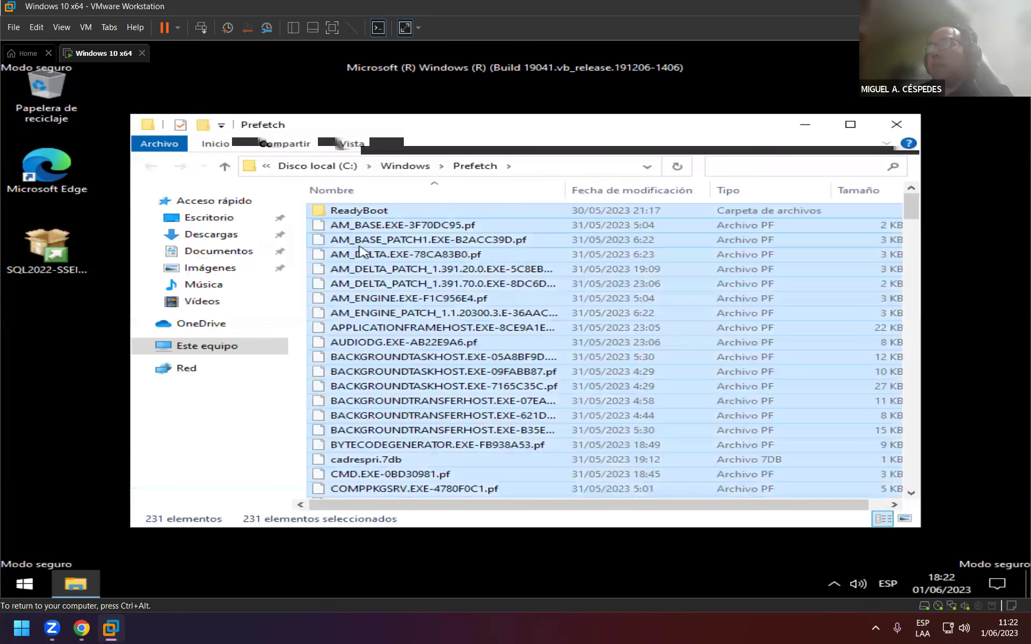
key(shift+Delete)
key(Return)
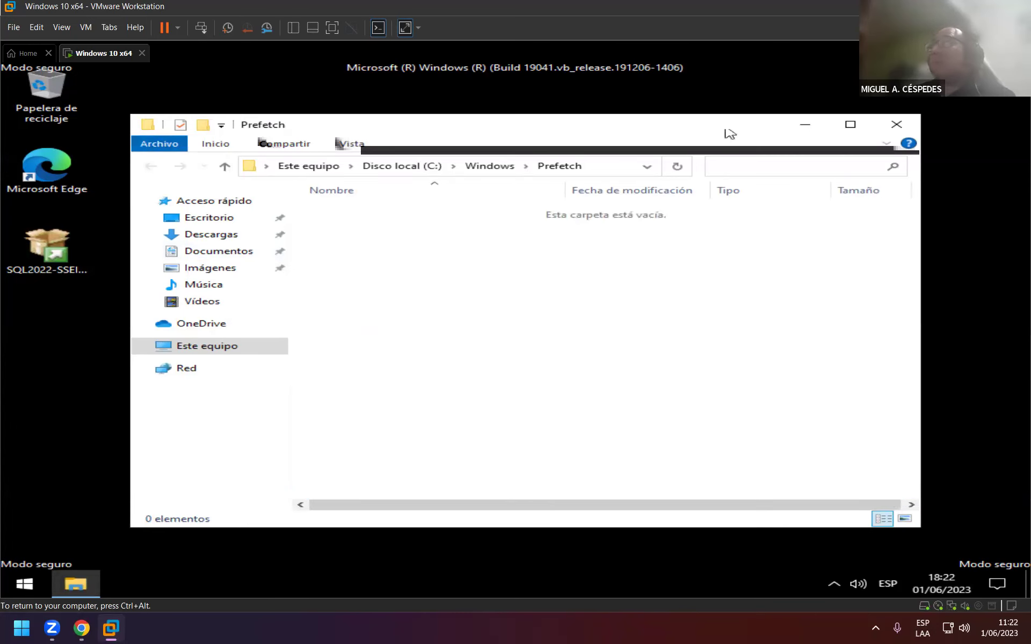
click(908, 128)
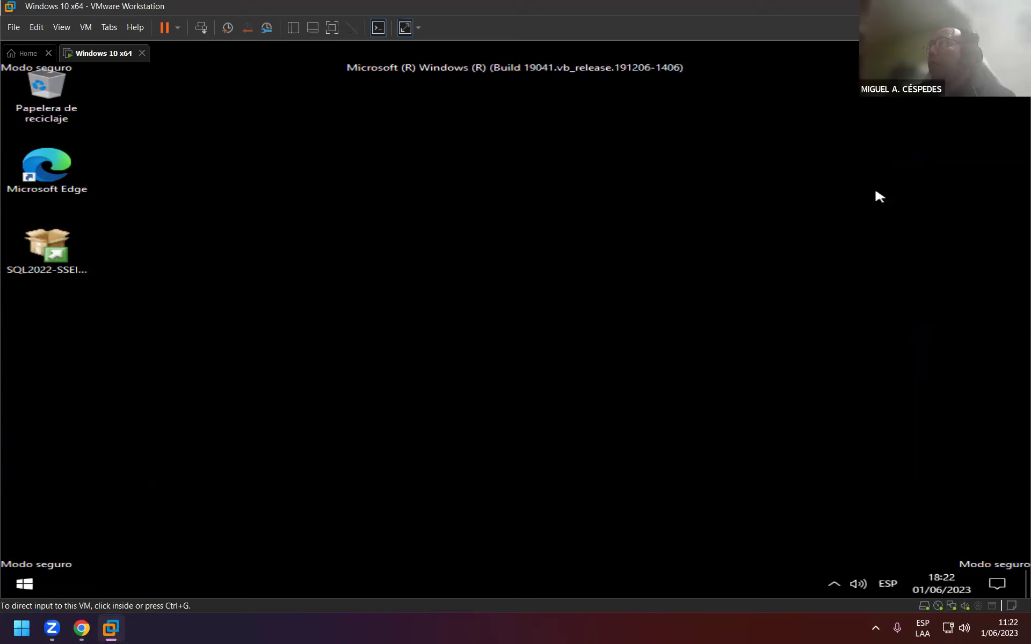
click(879, 197)
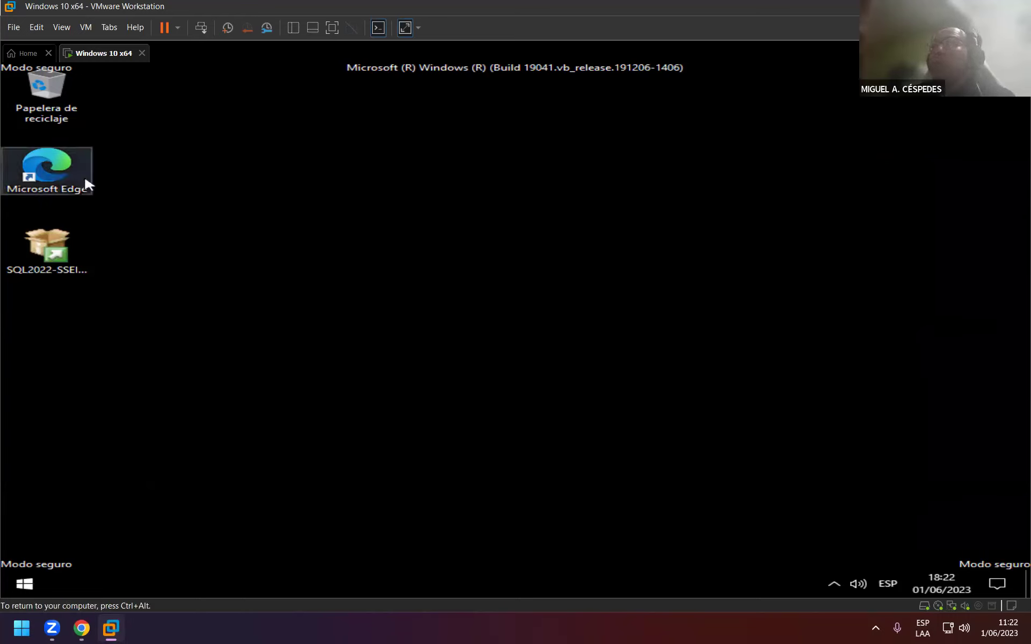
click(834, 584)
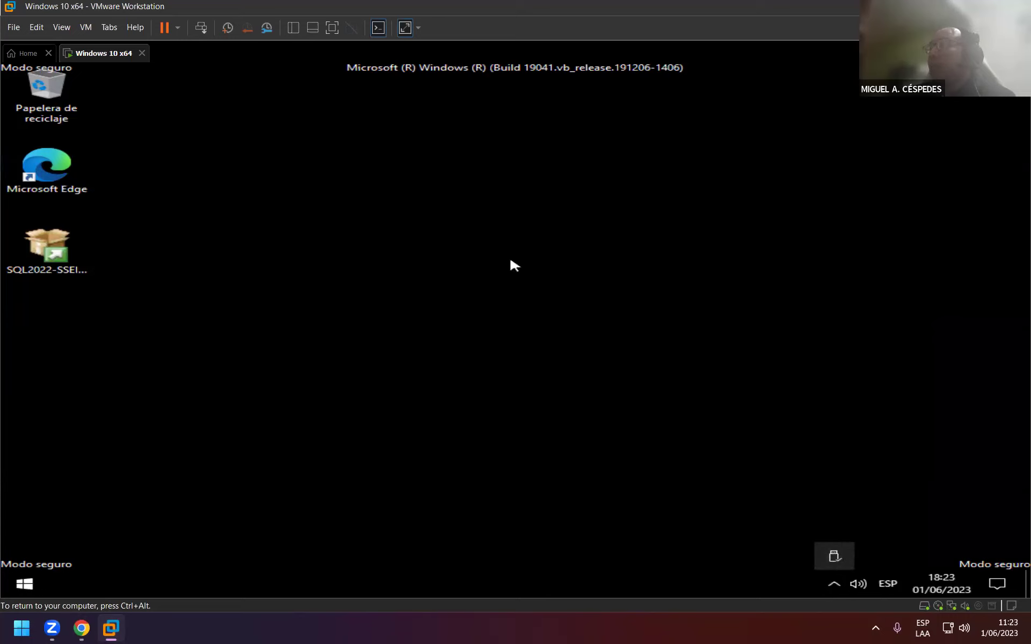
click(196, 185)
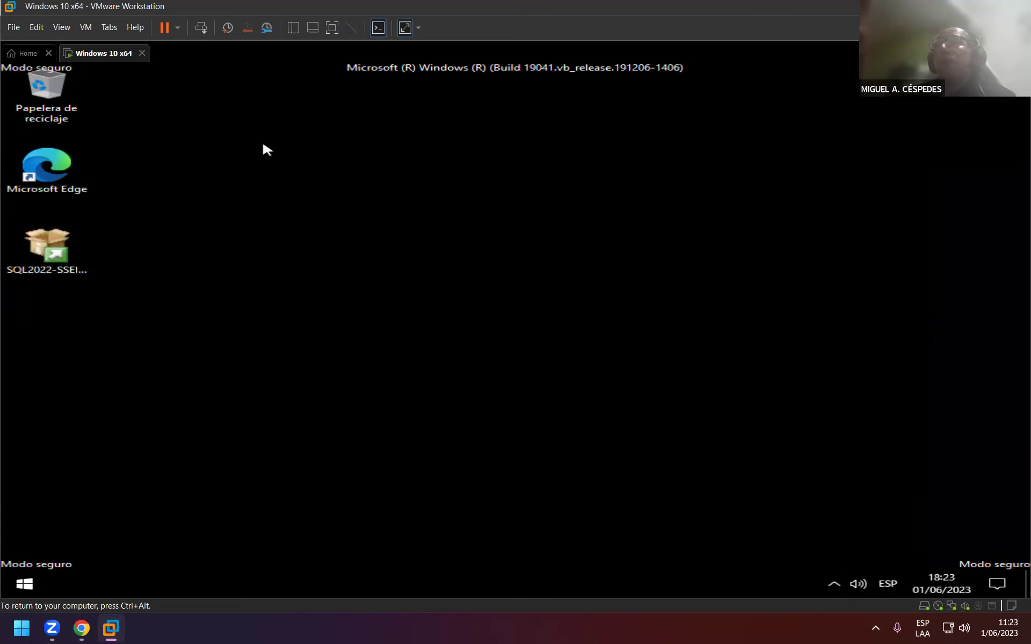
Step: Unpin Microsoft Edge, Microsoft 365, the Office apps folder and Correo from the Productividad group of the Start menu
click(23, 585)
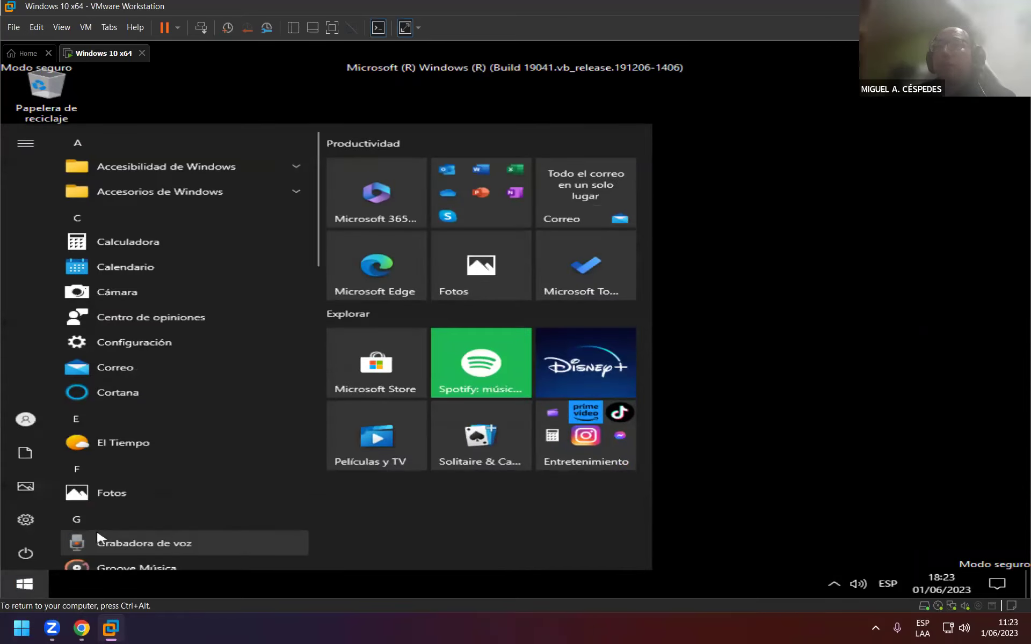
click(26, 553)
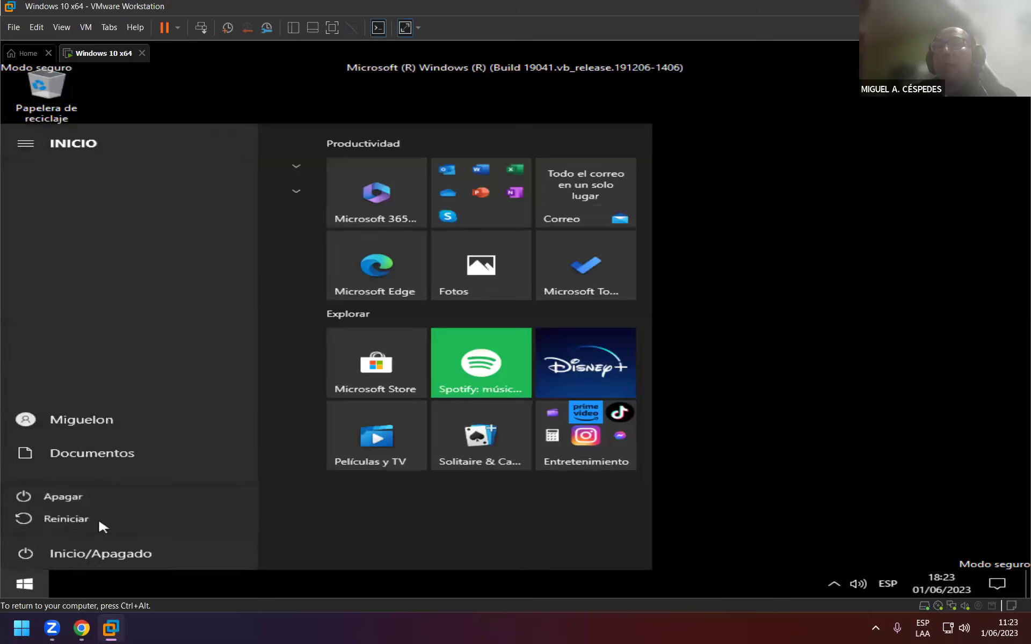
click(407, 275)
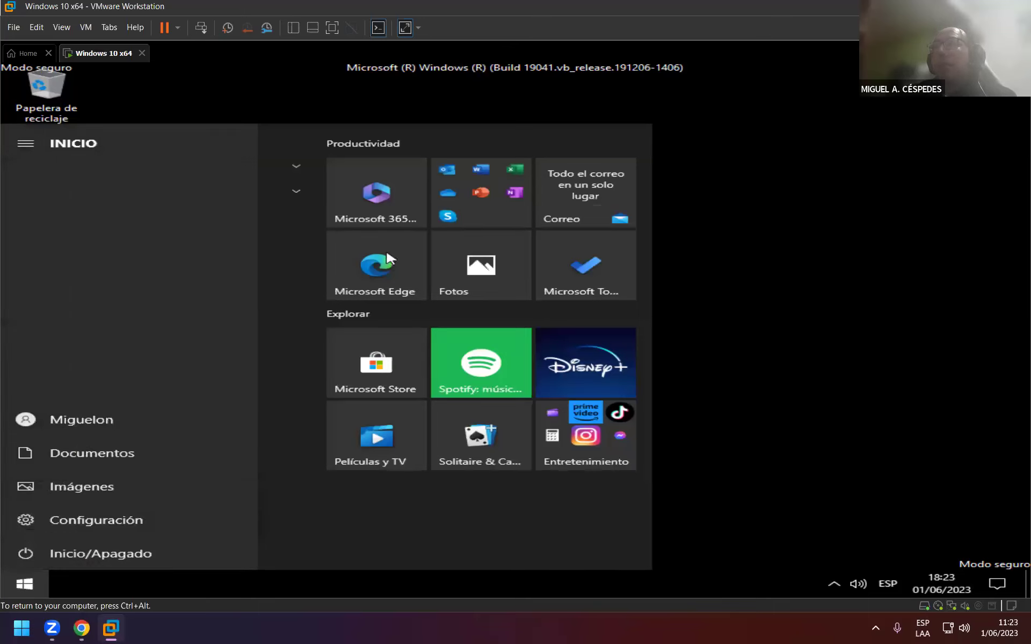
right_click(399, 260)
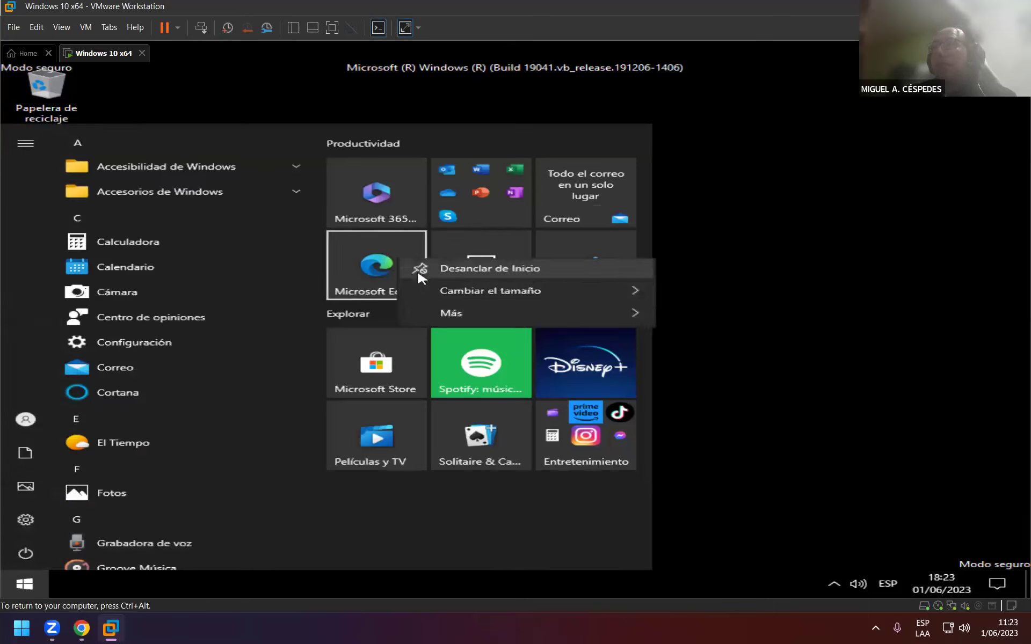
click(486, 276)
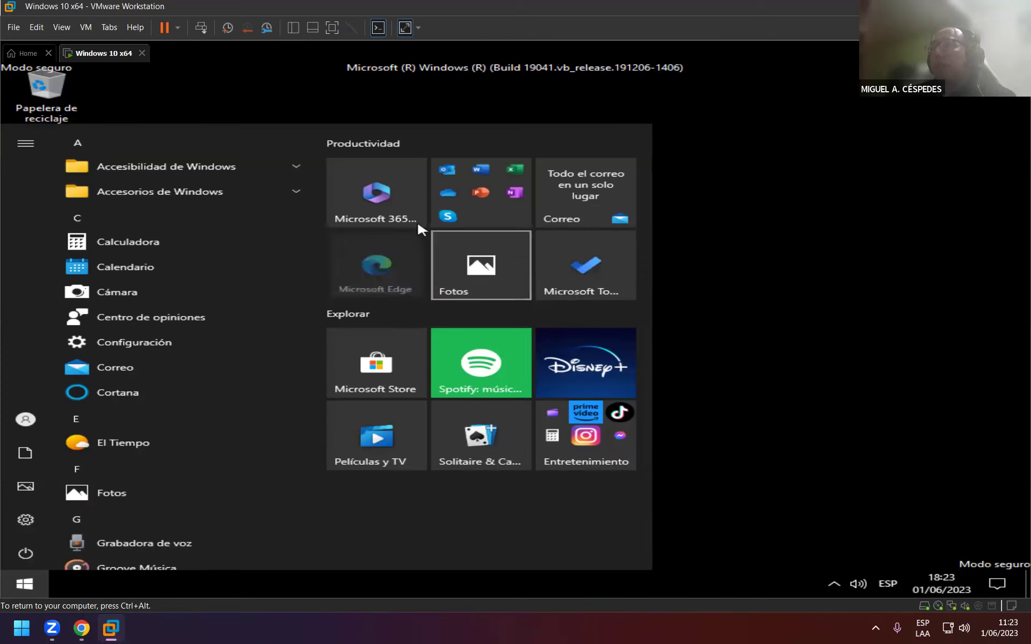
right_click(428, 215)
click(428, 216)
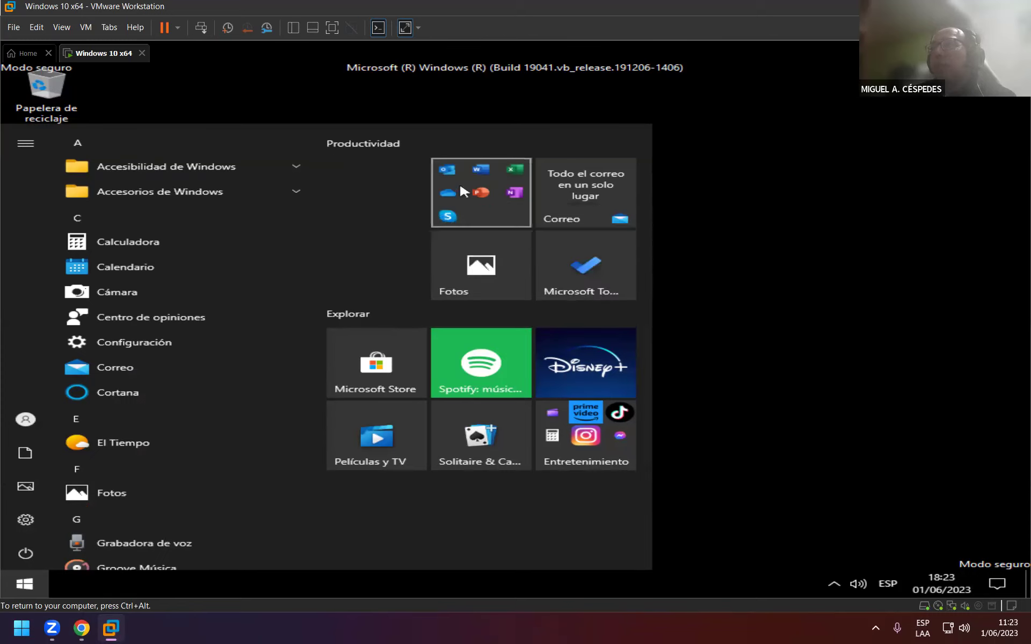
right_click(466, 195)
click(515, 210)
right_click(584, 188)
key(Escape)
Step: Unpin the whole Explorar group and the remaining Fotos and Microsoft To Do tiles from the Start menu
right_click(587, 237)
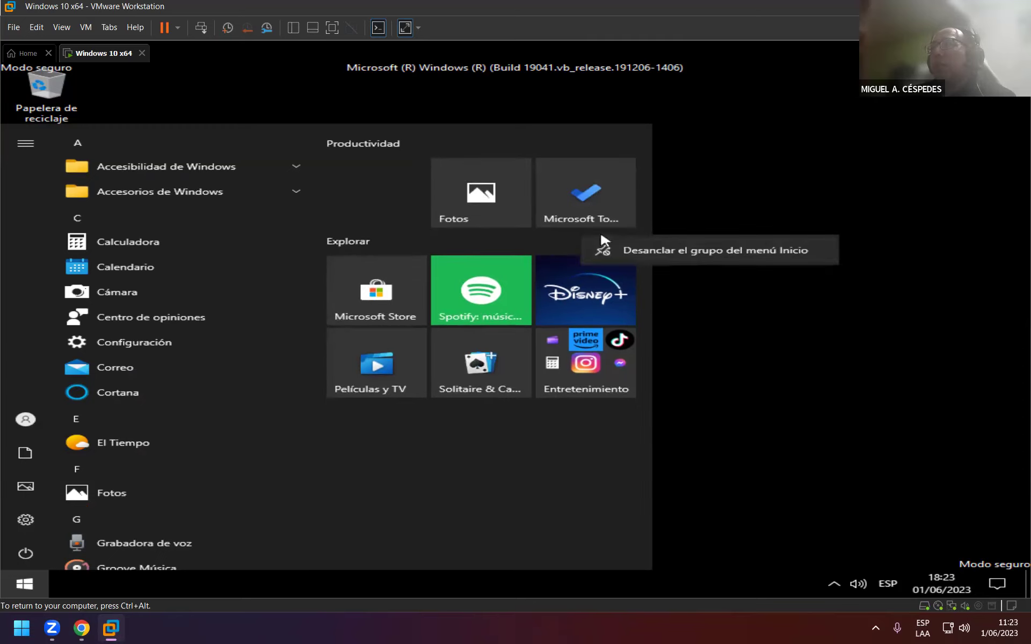
click(596, 250)
right_click(491, 209)
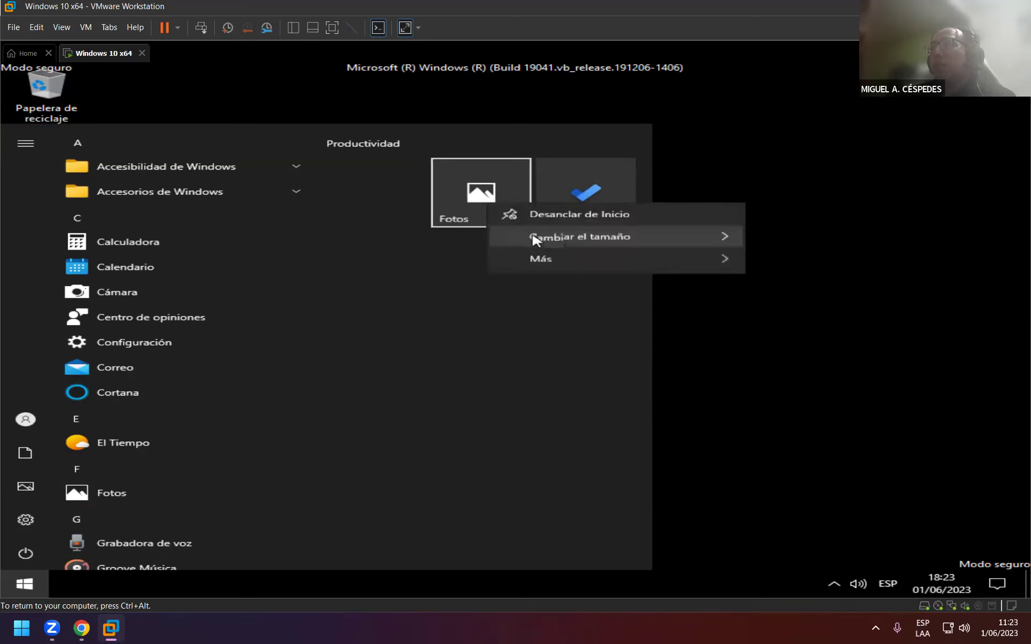
click(556, 215)
right_click(579, 205)
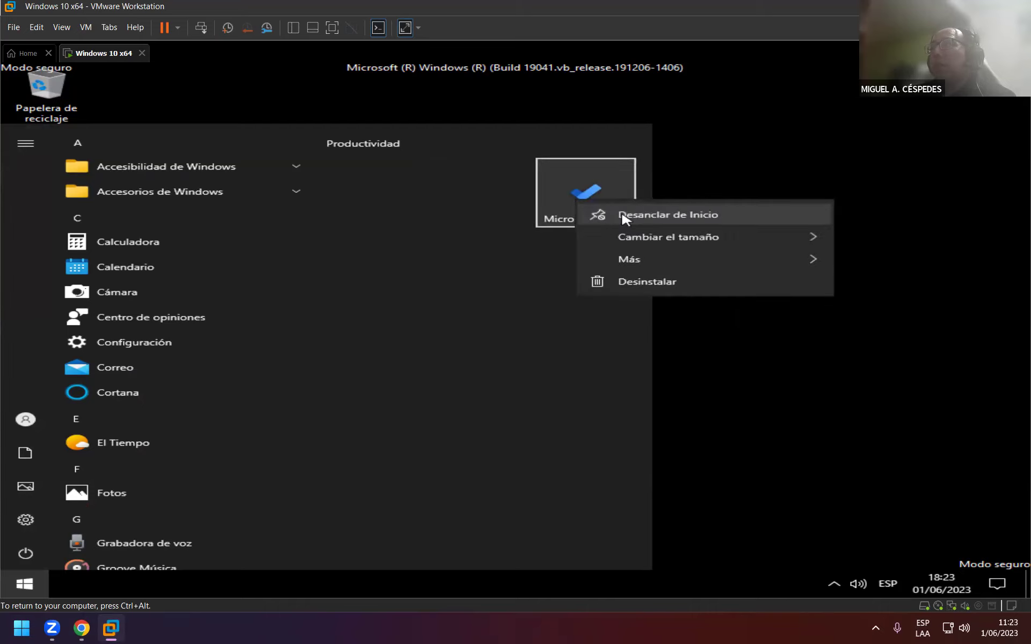
click(620, 215)
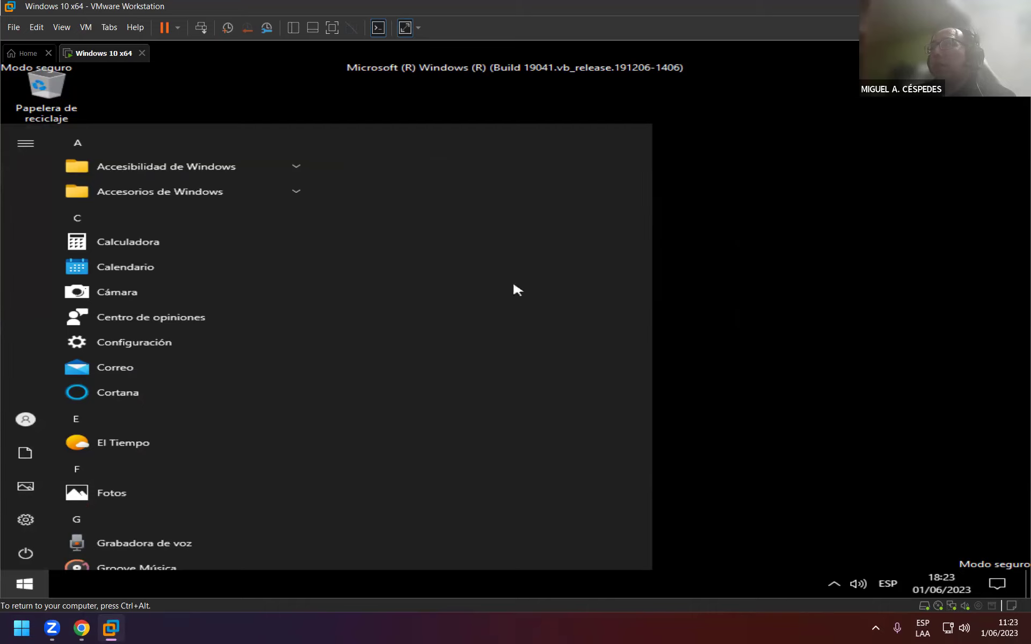
Step: Check the additional options offered for Cortana in the Start menu's app list and close the Start menu
right_click(139, 389)
mouse_move(368, 424)
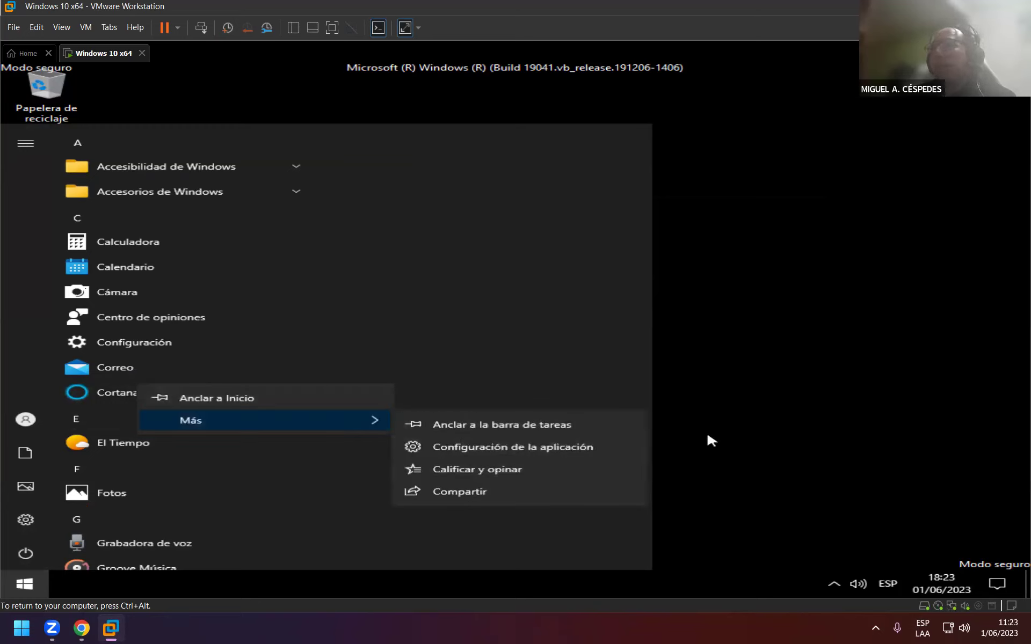
click(756, 425)
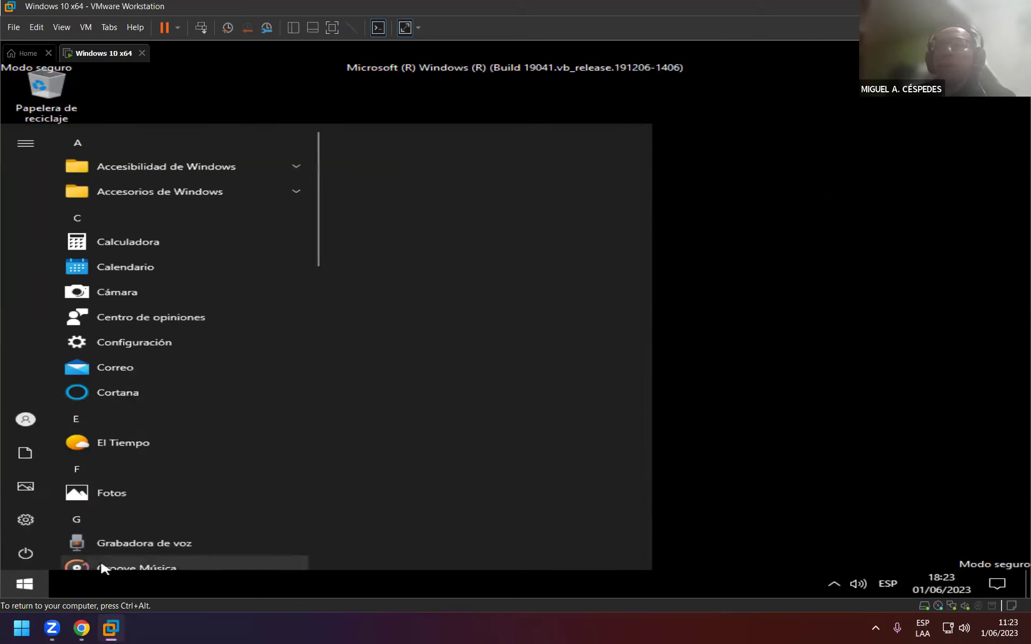
click(21, 588)
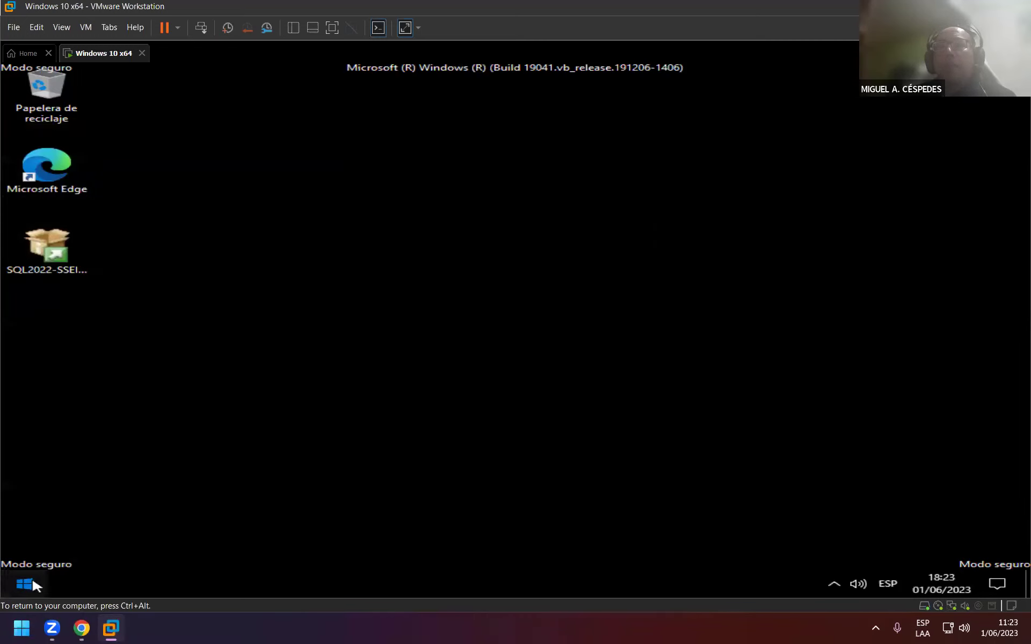
Step: Restart Windows in the virtual machine and release the keyboard and pointer to the host computer
click(24, 584)
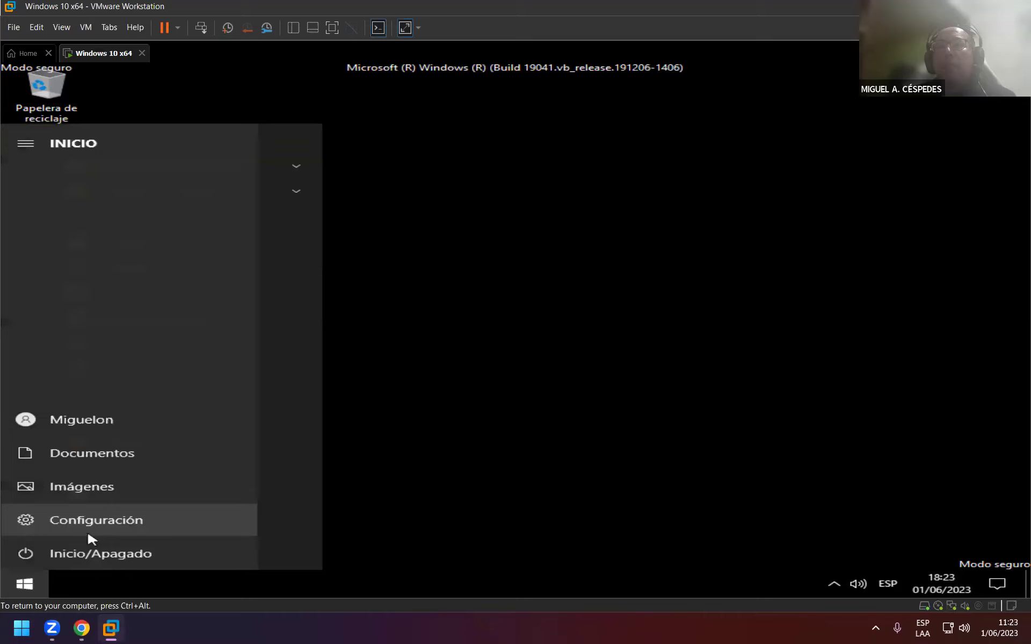
click(85, 553)
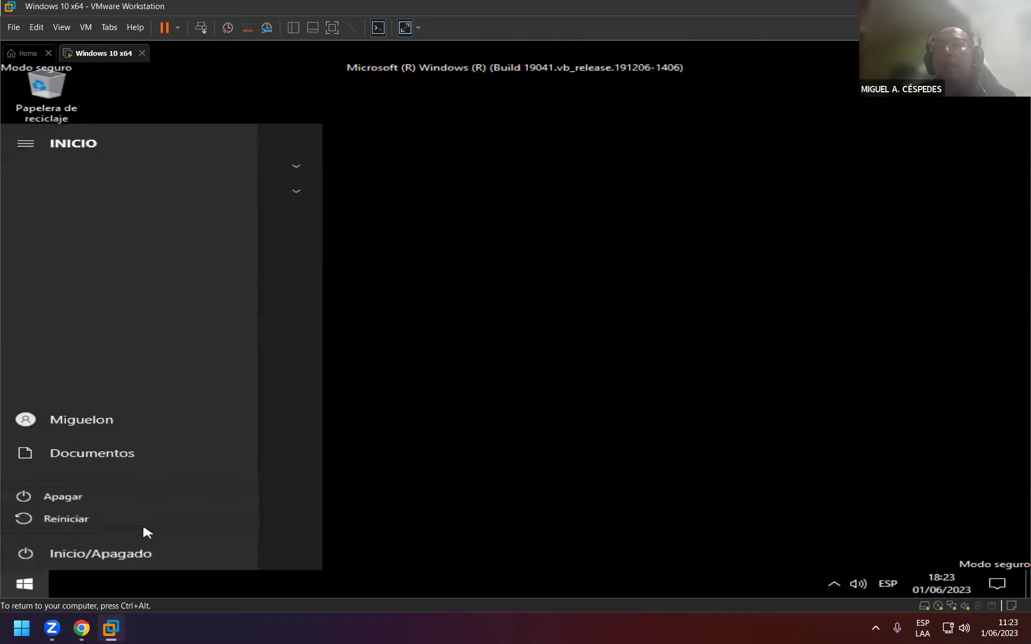
click(144, 521)
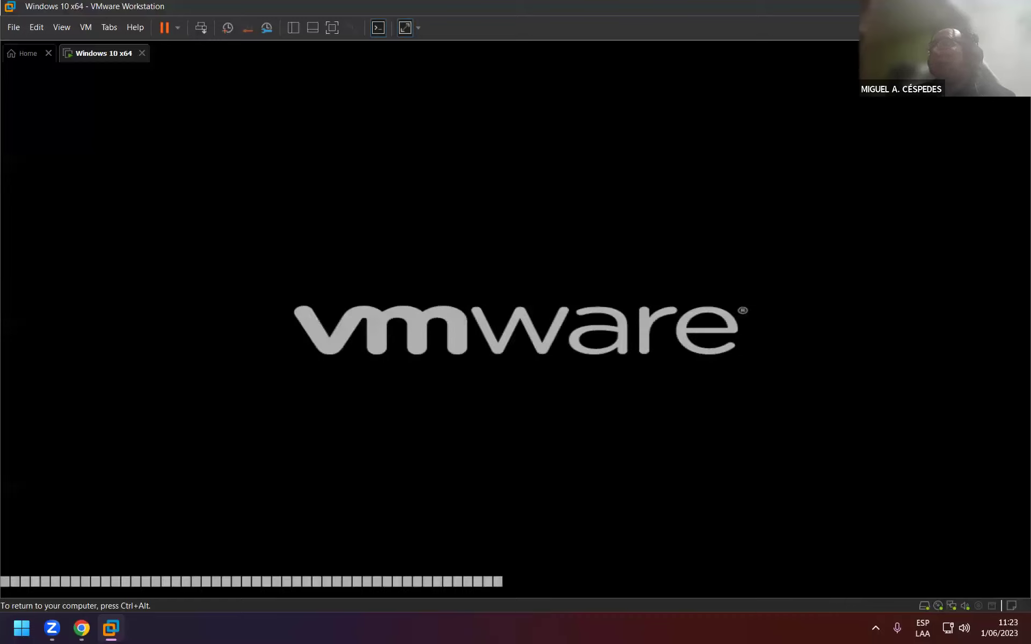
key(ctrl+alt)
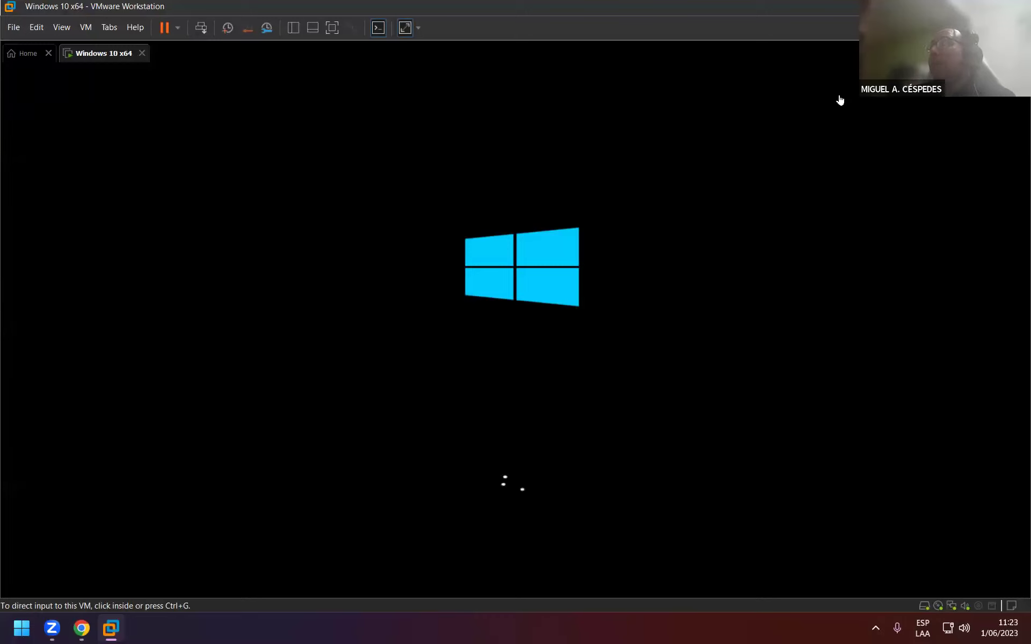
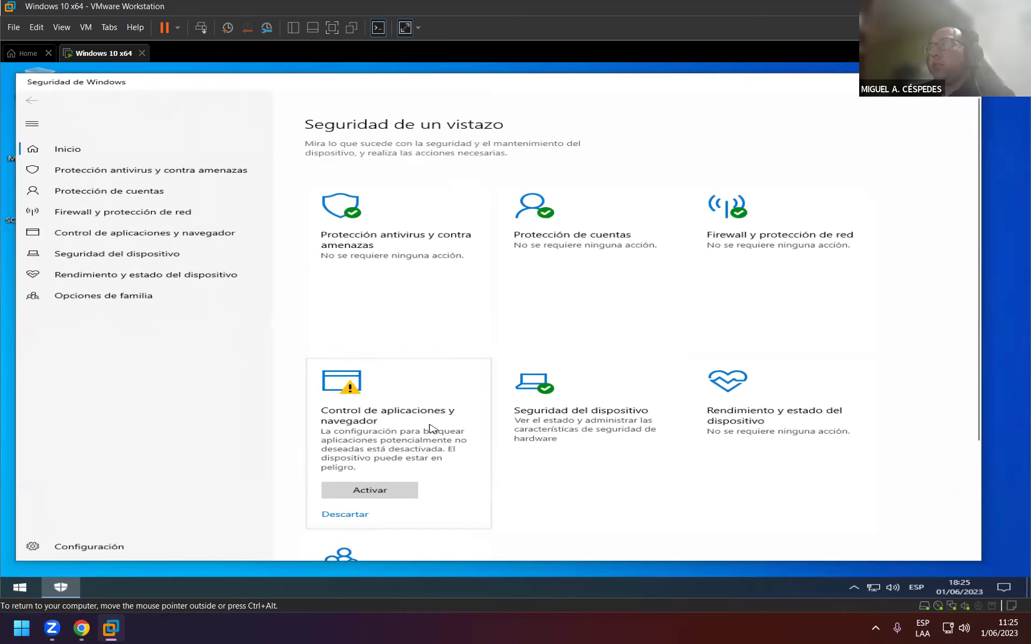
Step: Activate the potentially unwanted app blocking under Control de aplicaciones y navegador, allow the change and close Windows Security
click(381, 494)
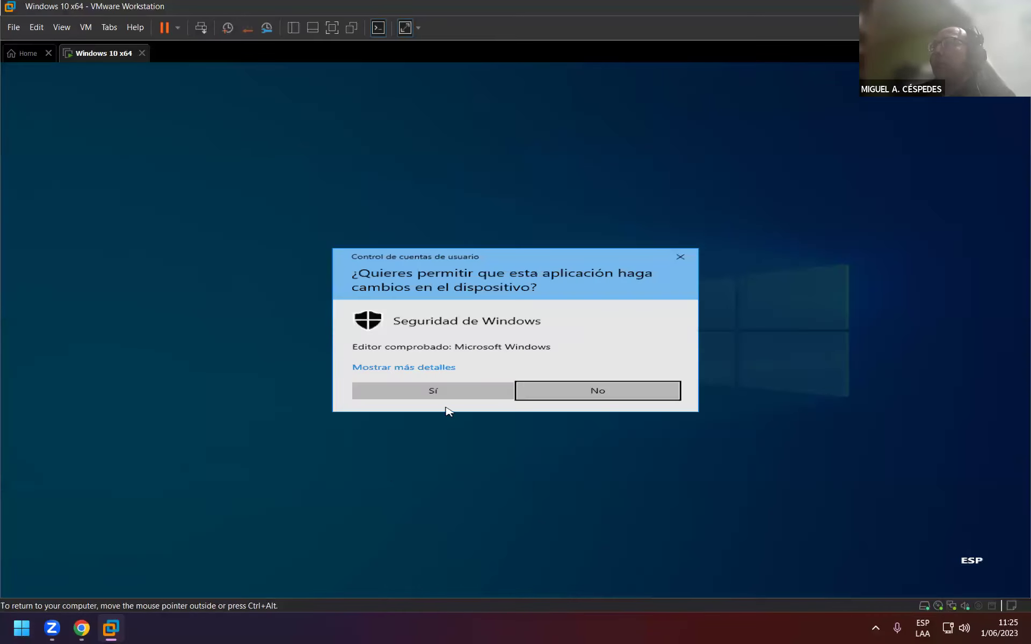
click(449, 396)
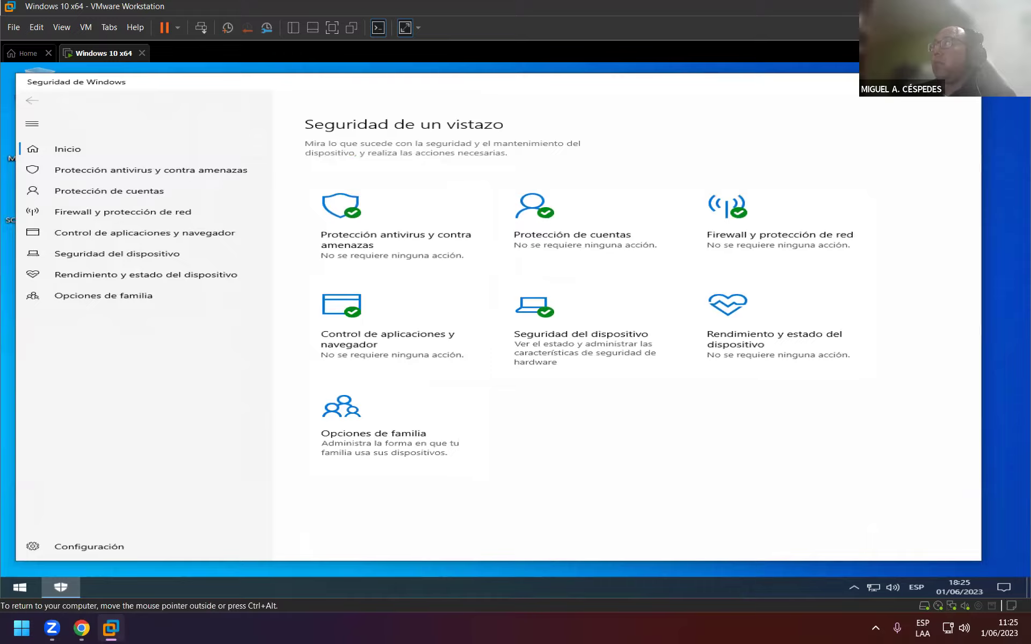
click(969, 82)
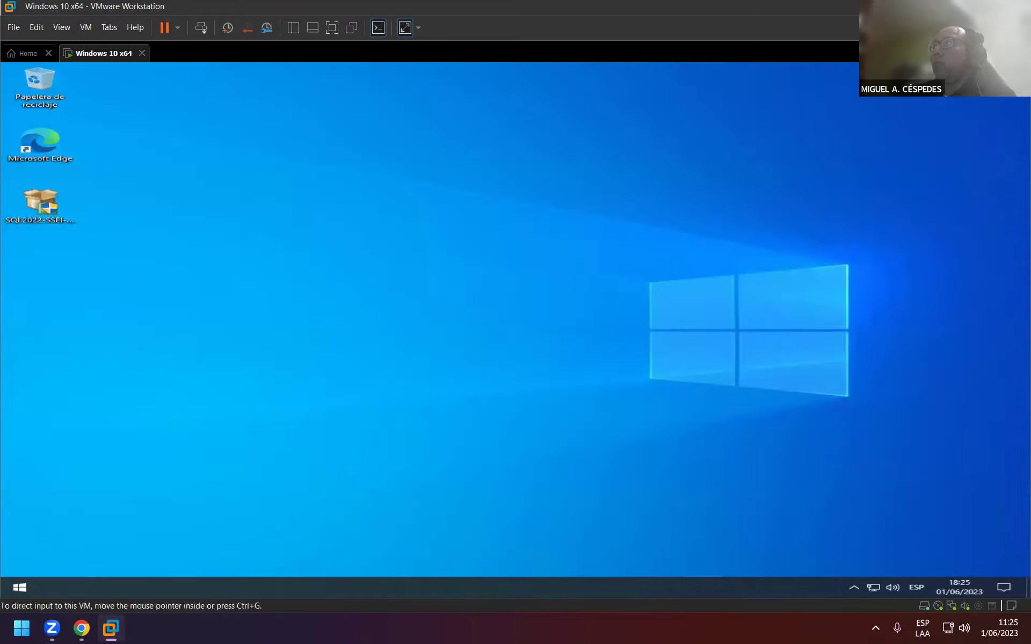
Step: Exit OneDrive with its closure confirmed and refresh the desktop
click(859, 589)
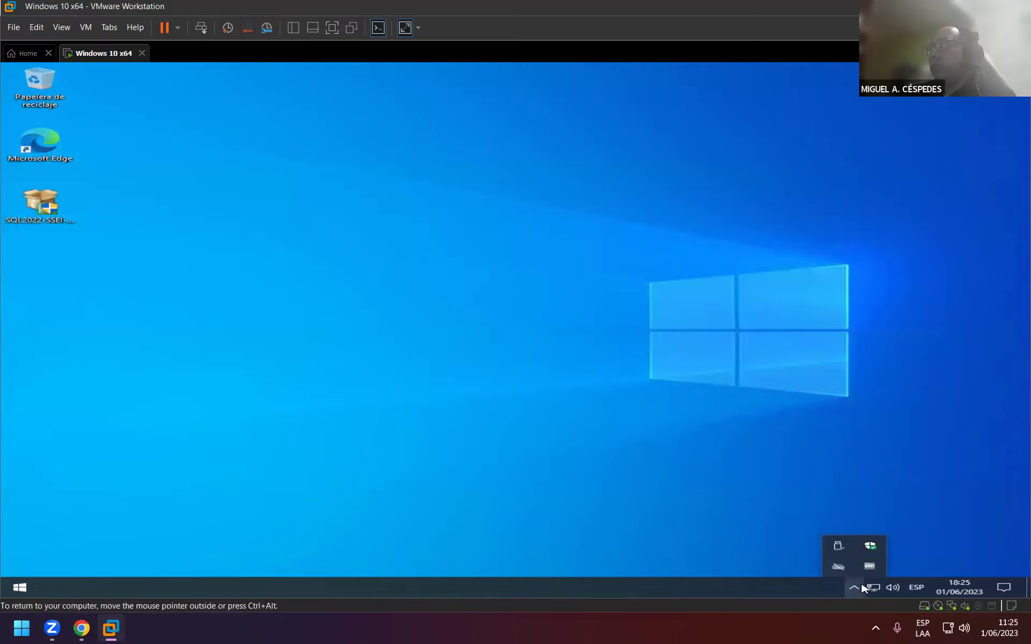
click(838, 568)
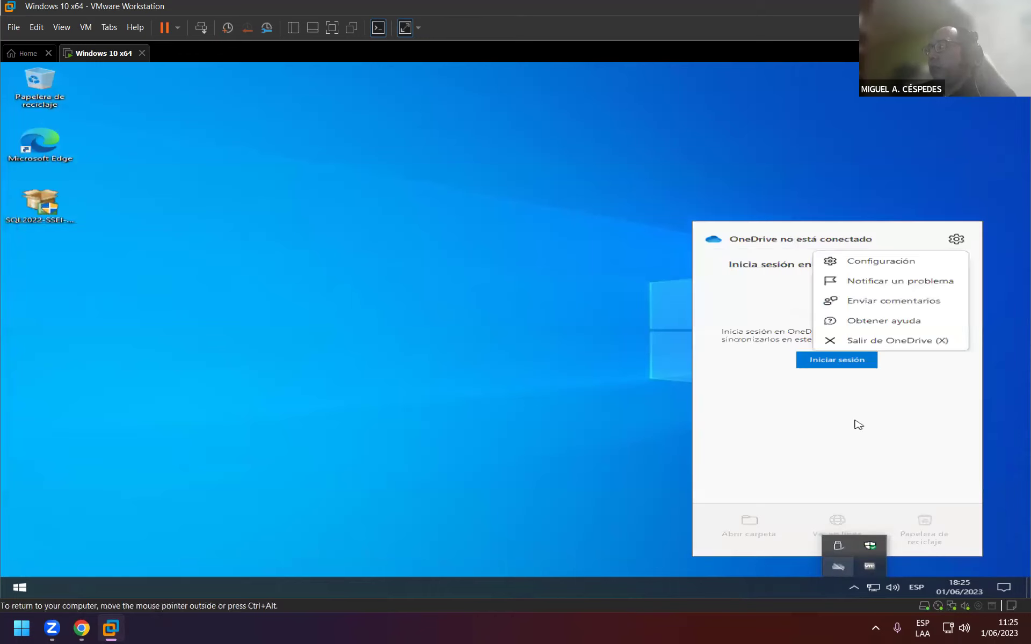
click(915, 347)
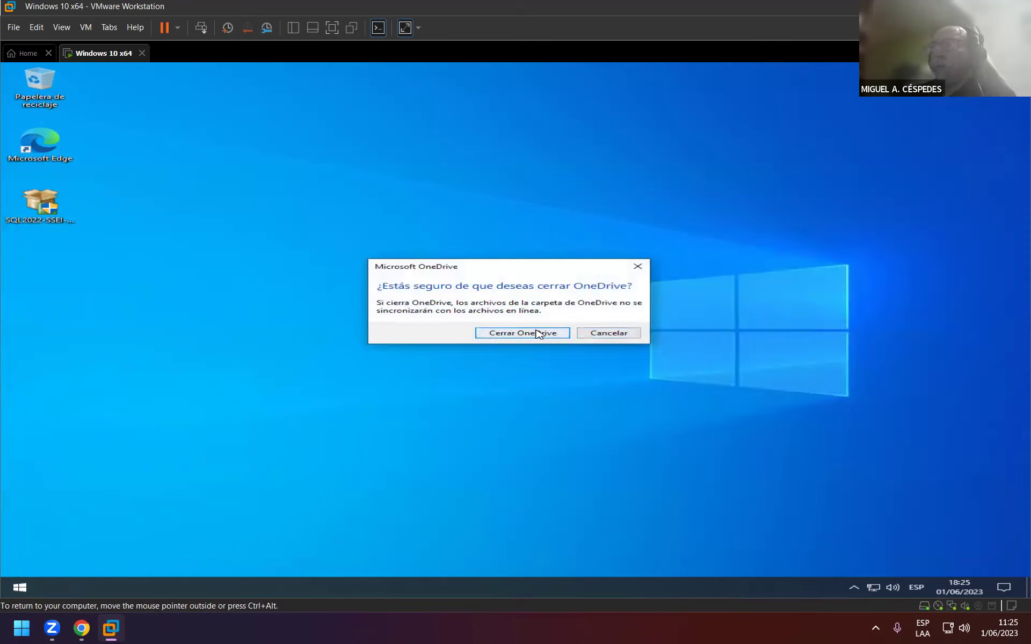
click(538, 334)
right_click(198, 304)
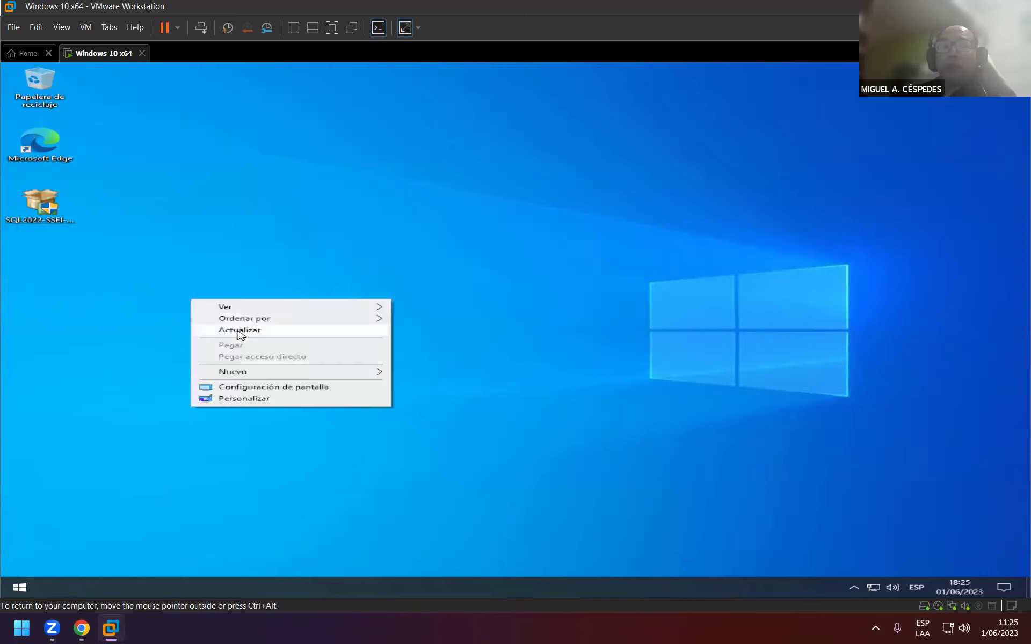
click(237, 331)
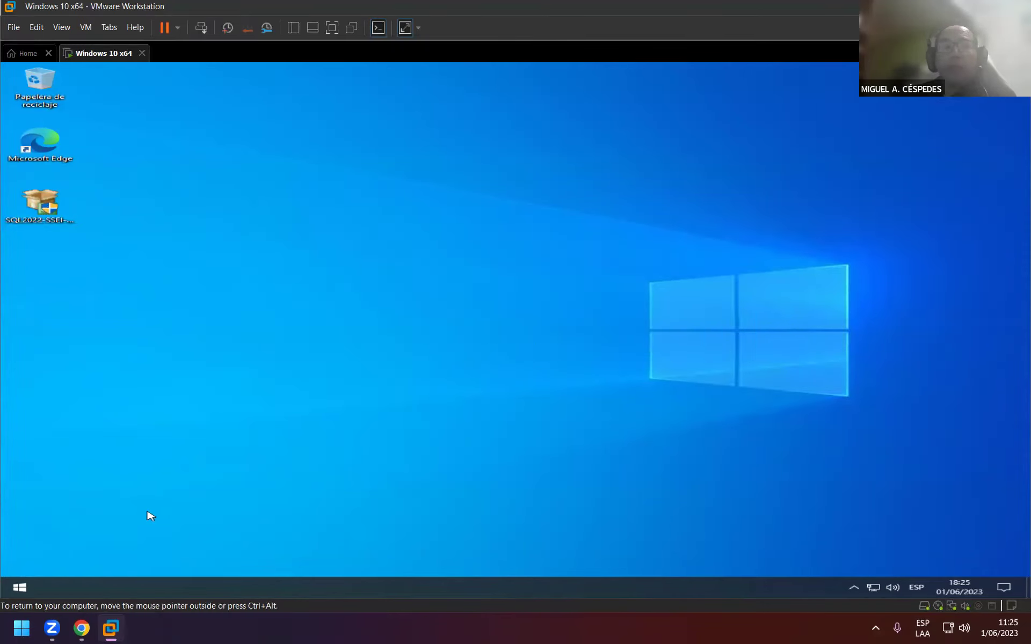
click(14, 591)
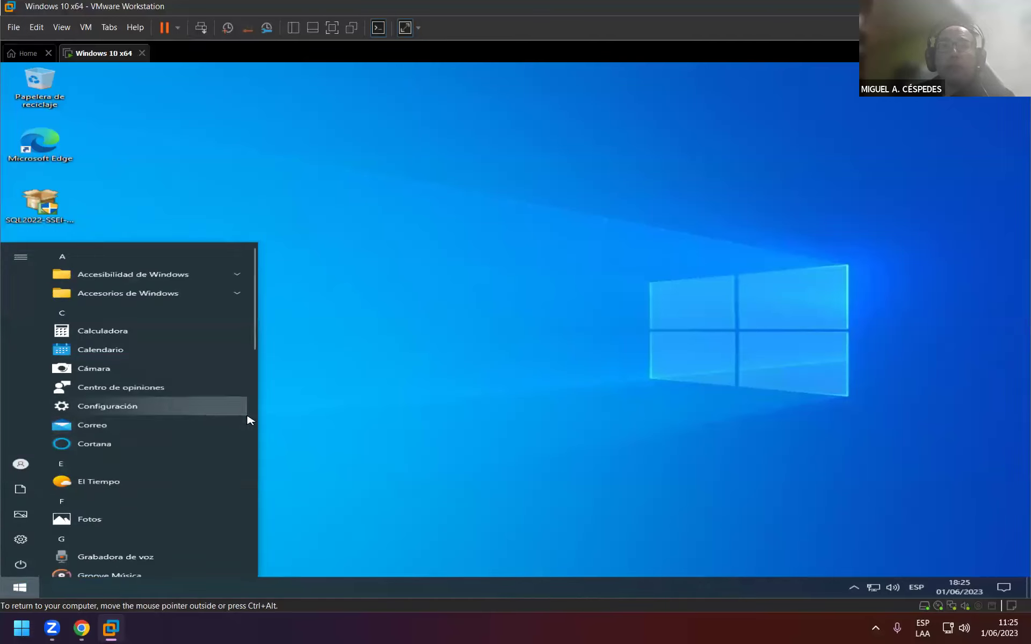
click(546, 409)
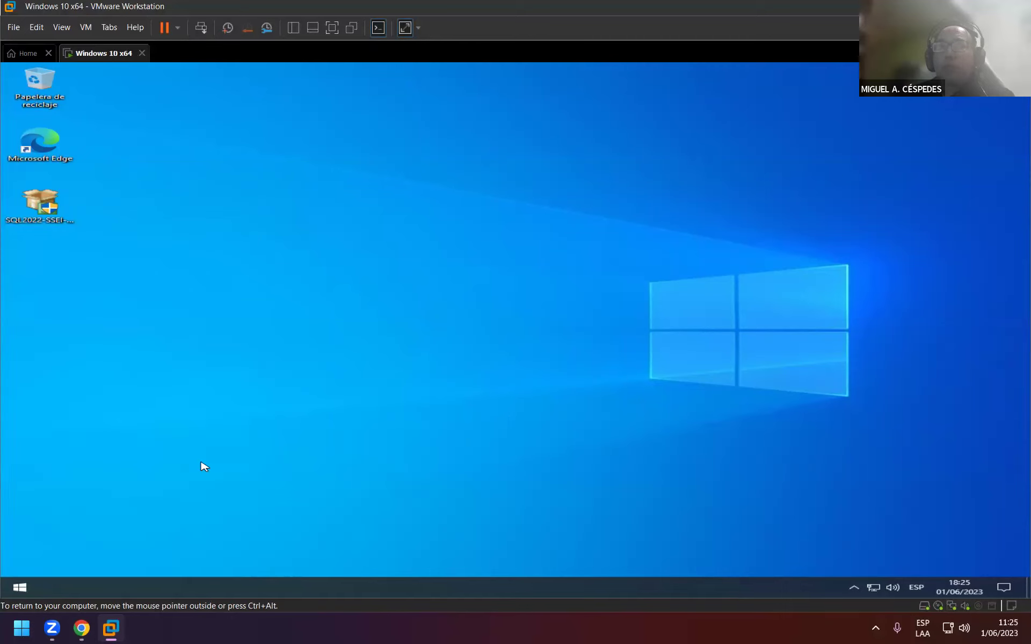
Step: Open Configuración, skip the Windows suggestions with Omitir por ahora and view the Acerca de page of Sistema
right_click(22, 592)
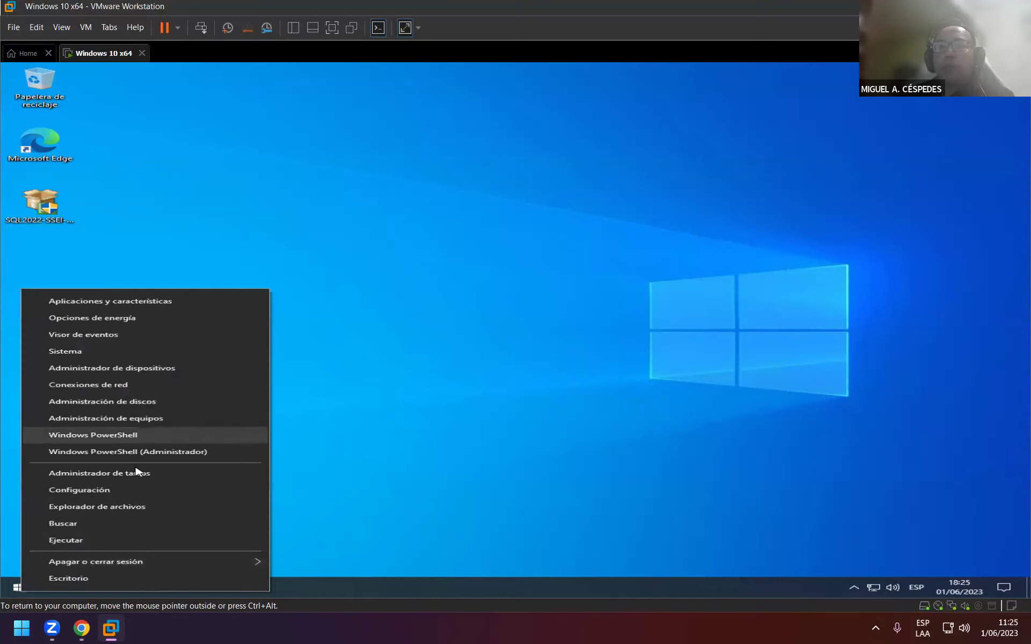
click(143, 491)
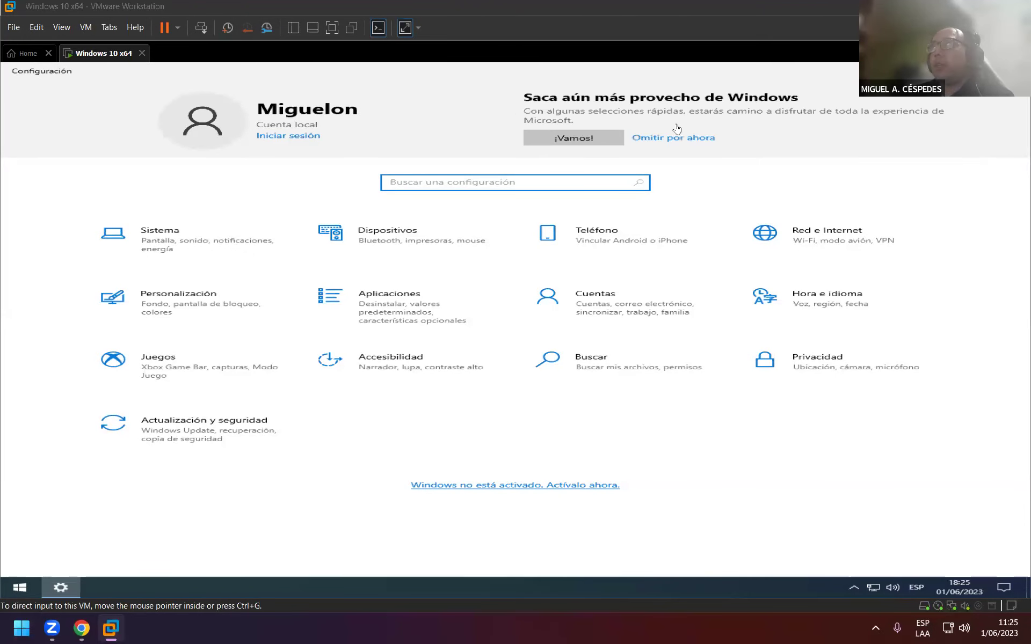
click(669, 140)
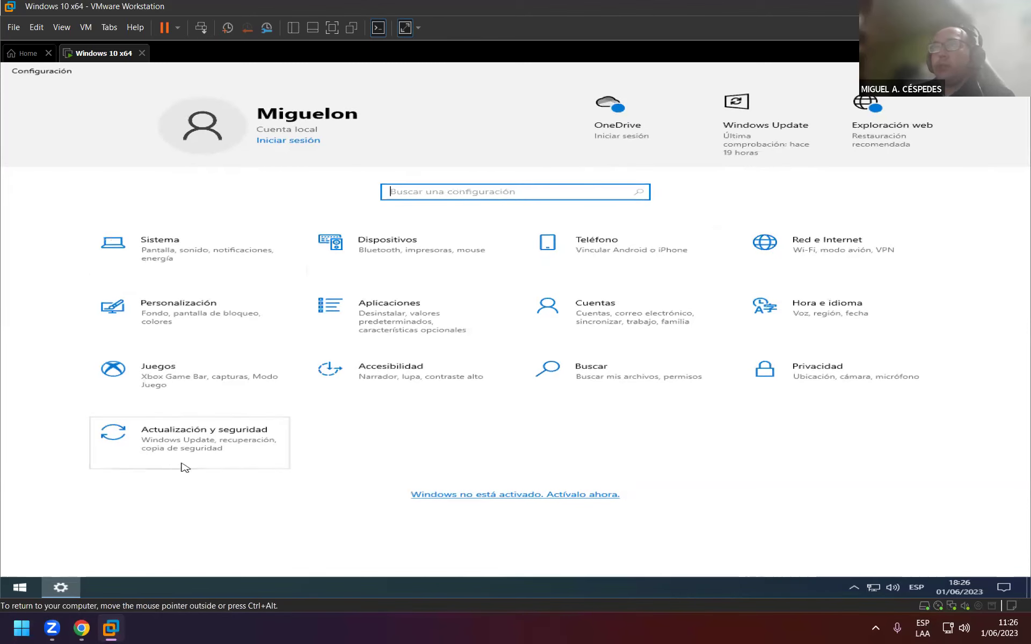
click(188, 243)
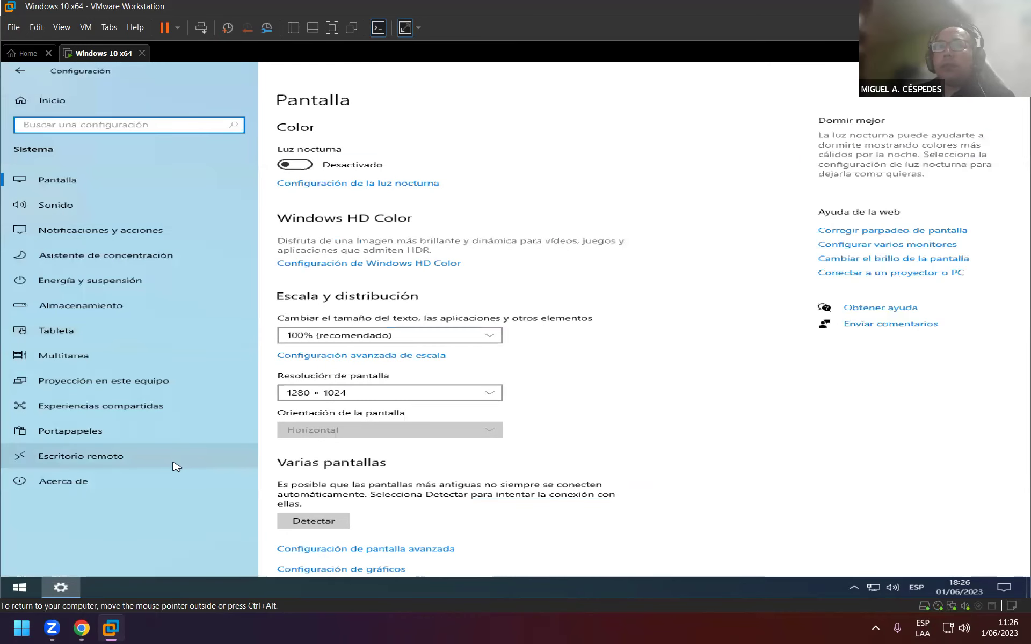
click(87, 485)
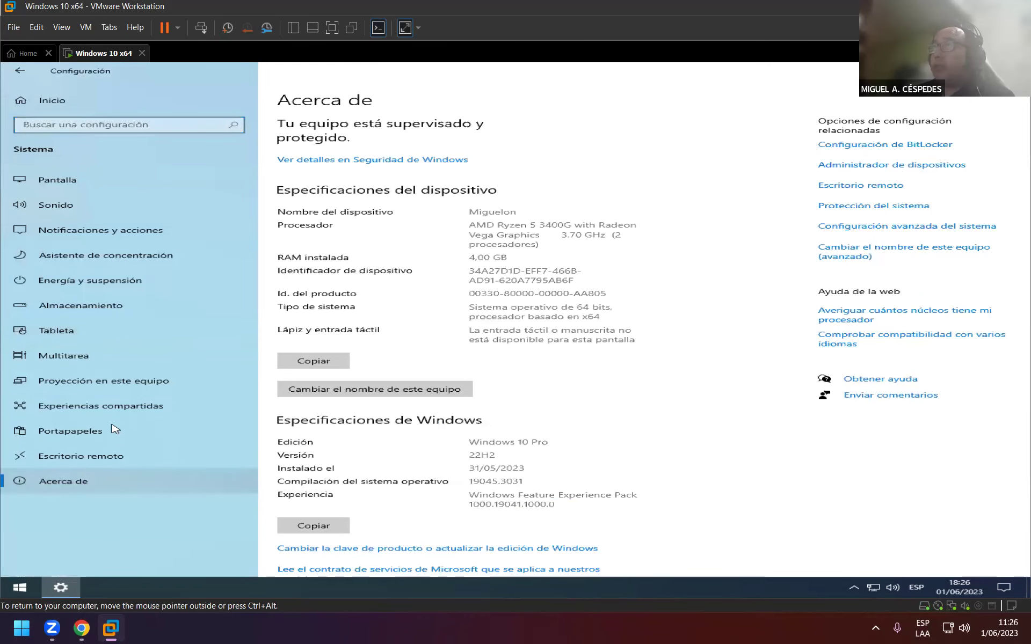
Step: Review the device and Windows specifications, open the product key and edition page to check the activation, and close Configuración
scroll(530, 433, down, 1)
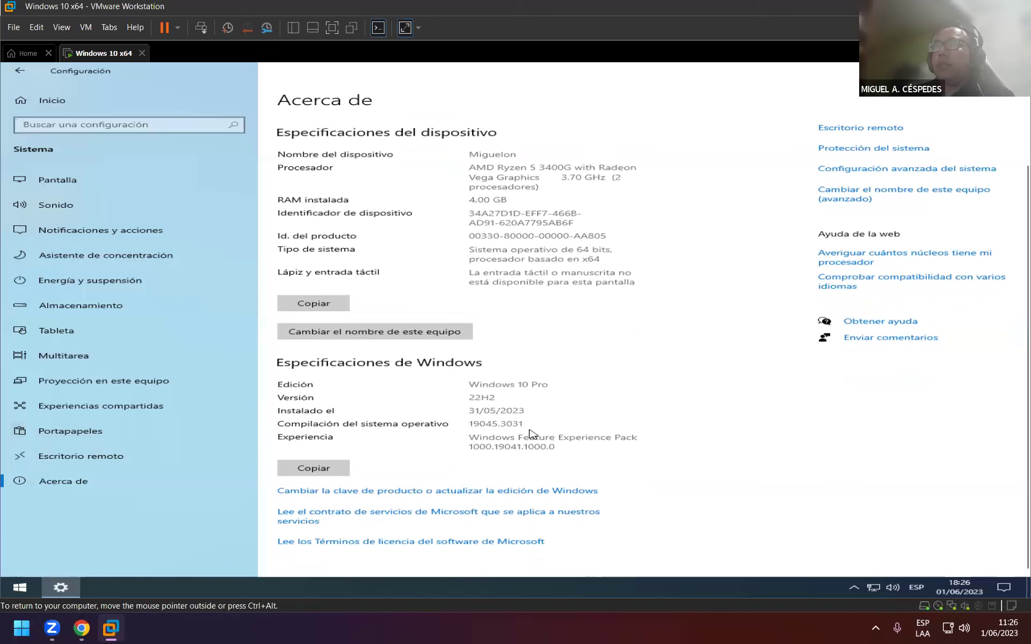
scroll(448, 274, up, 1)
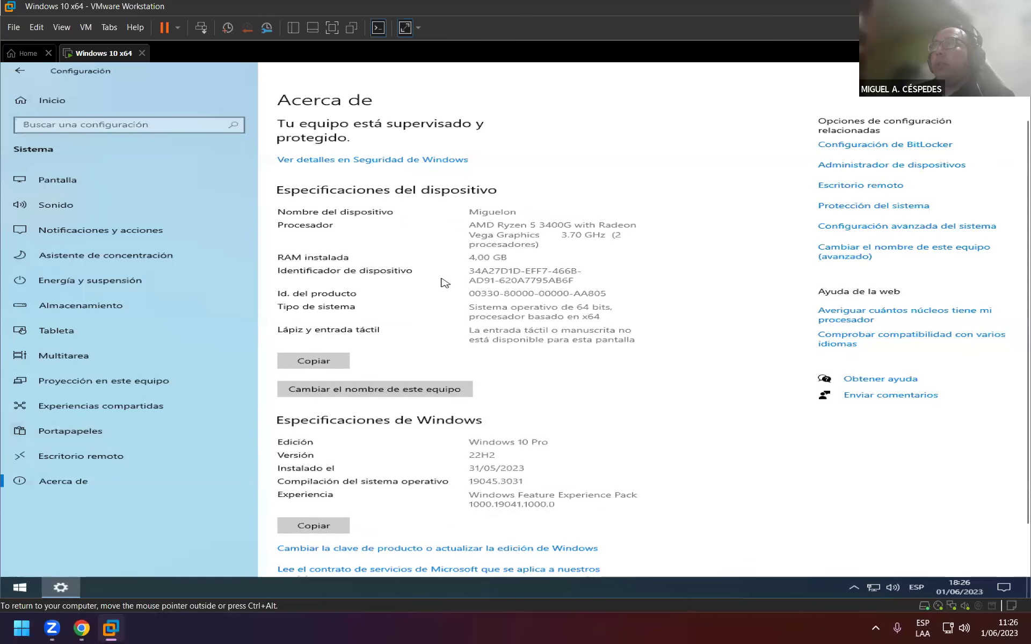
scroll(409, 504, down, 1)
scroll(407, 505, down, 1)
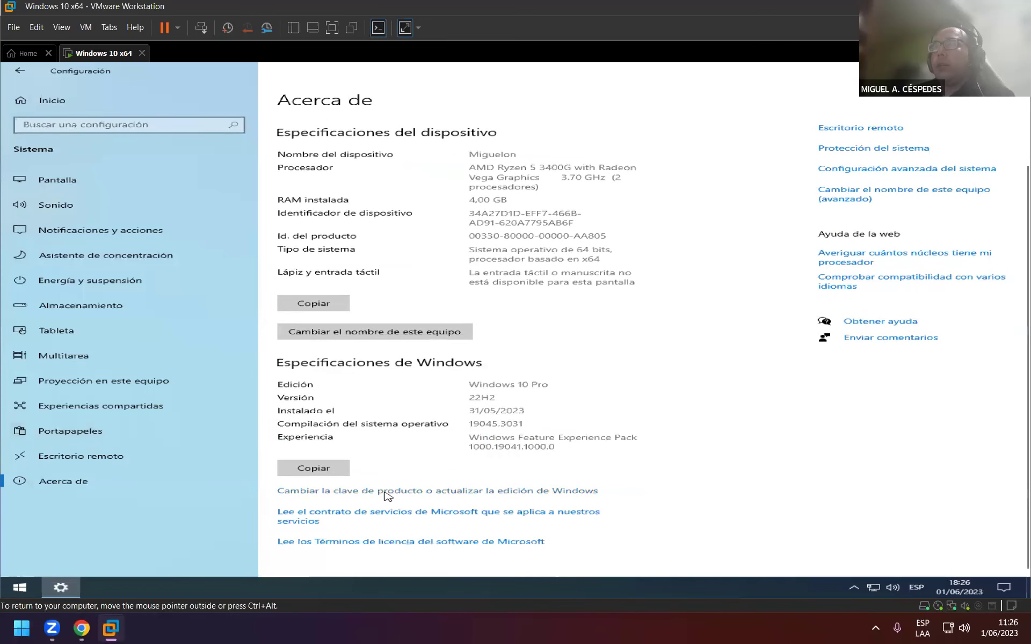
scroll(384, 499, up, 2)
click(371, 548)
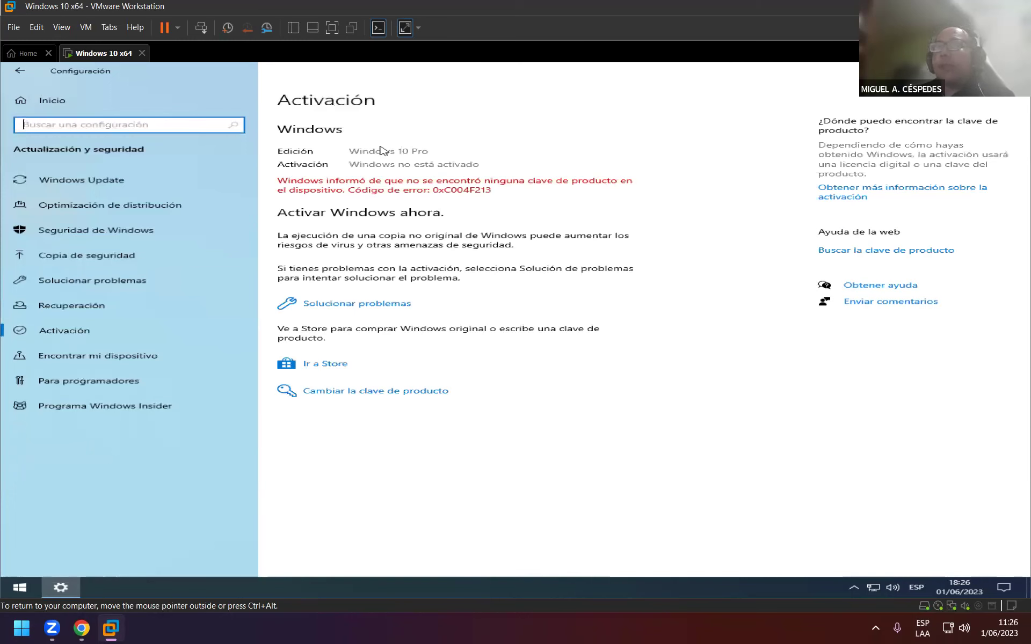
key(ctrl+alt)
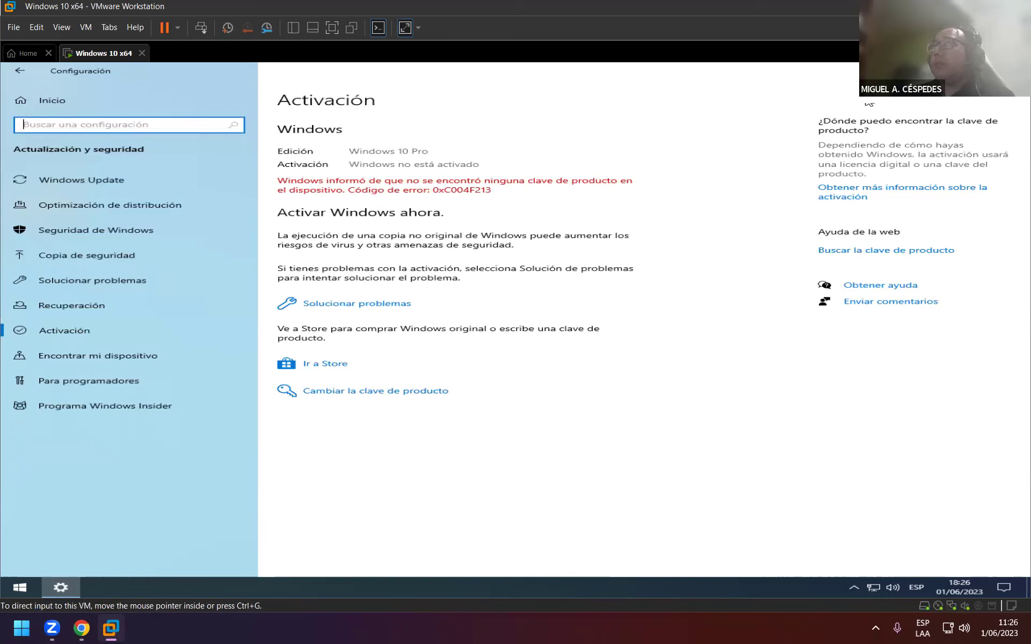
click(868, 104)
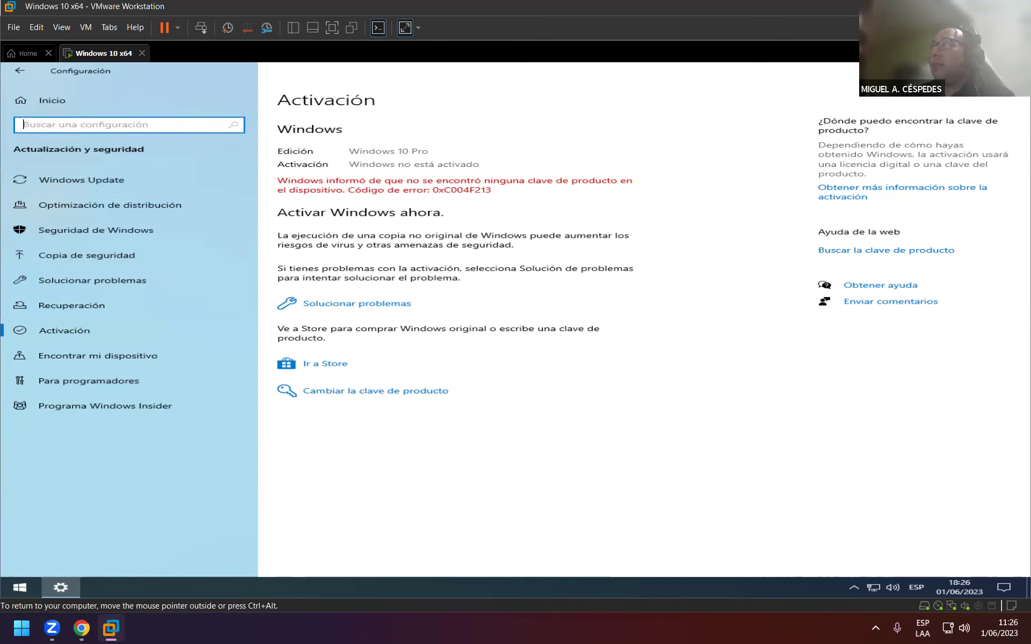
key(alt+F4)
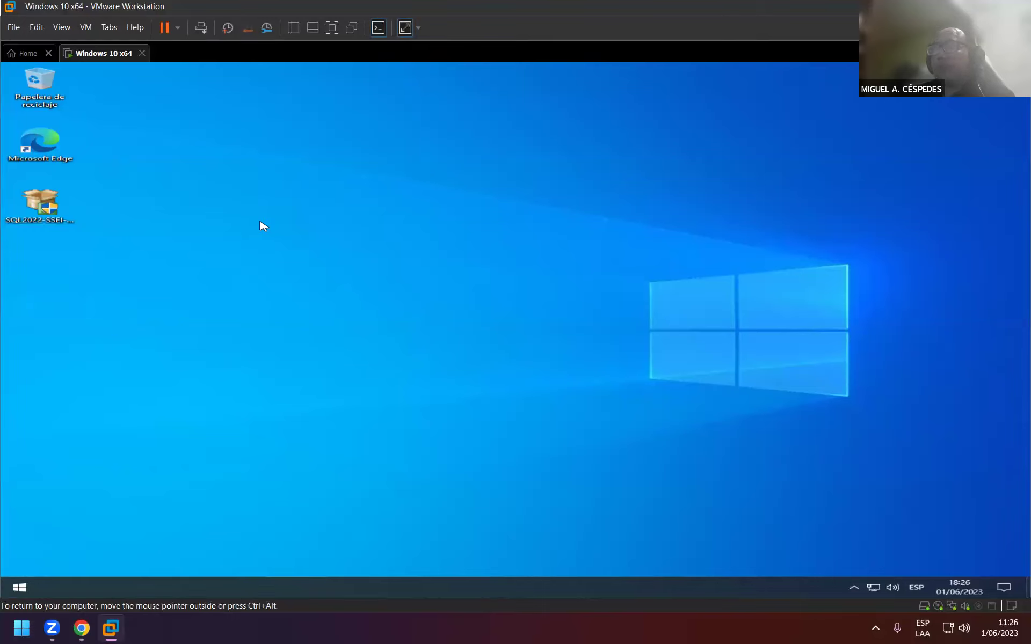
Step: Rename the virtual machine's PC as PC- followed by the owner's first name in capitals and restart it immediately
key(super+Pause)
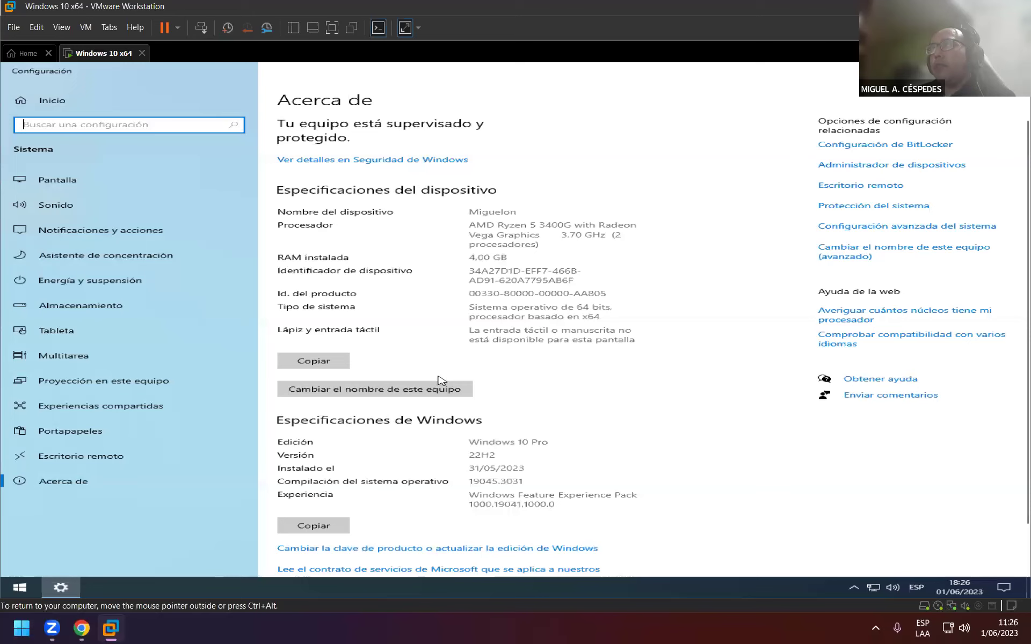
click(463, 389)
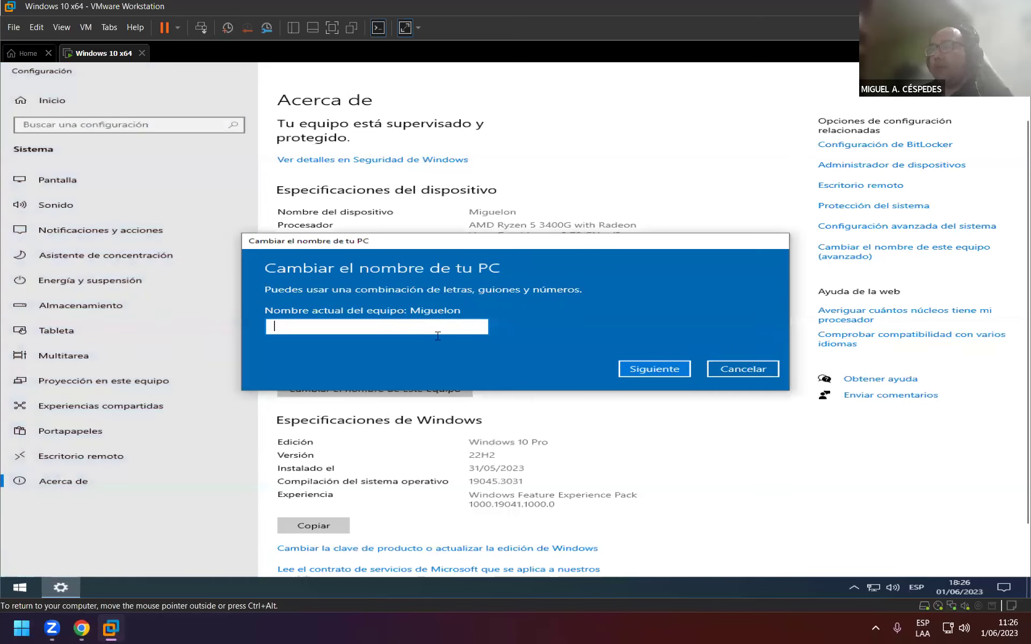
text(PC-)
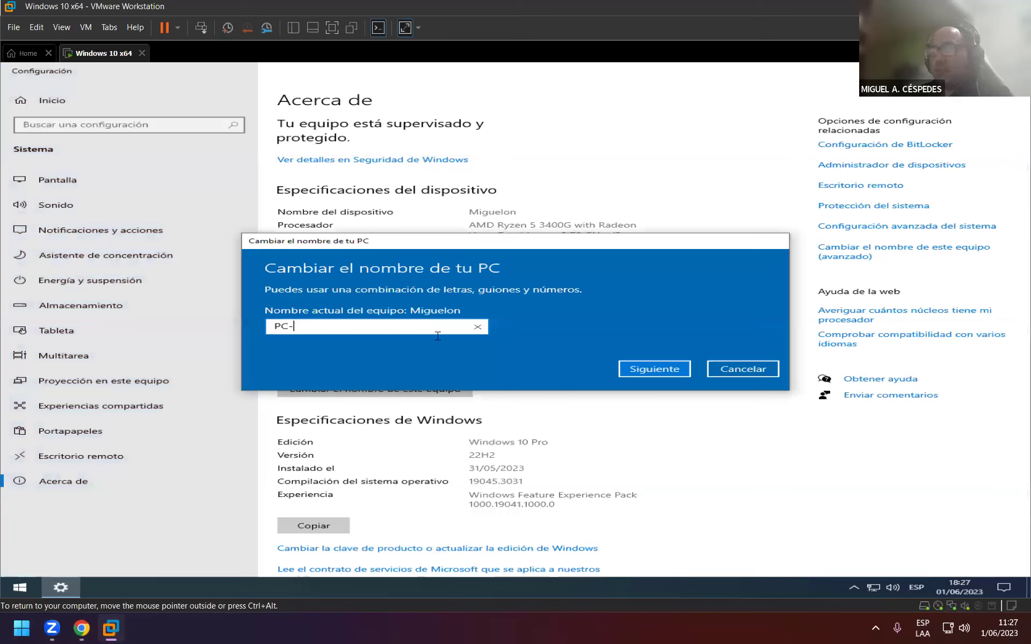
text(MIGUEL)
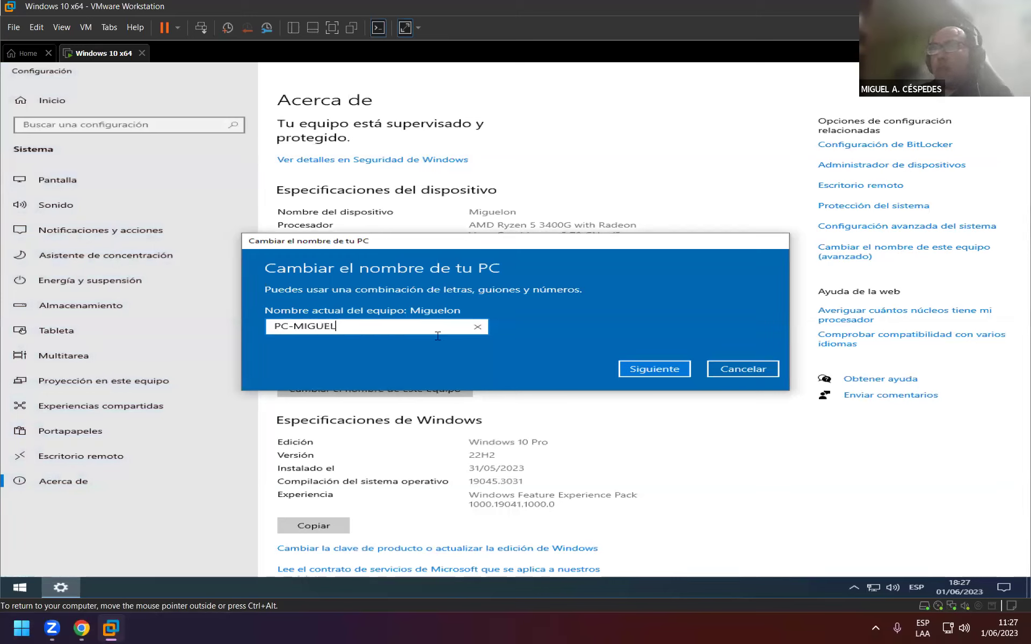
click(650, 371)
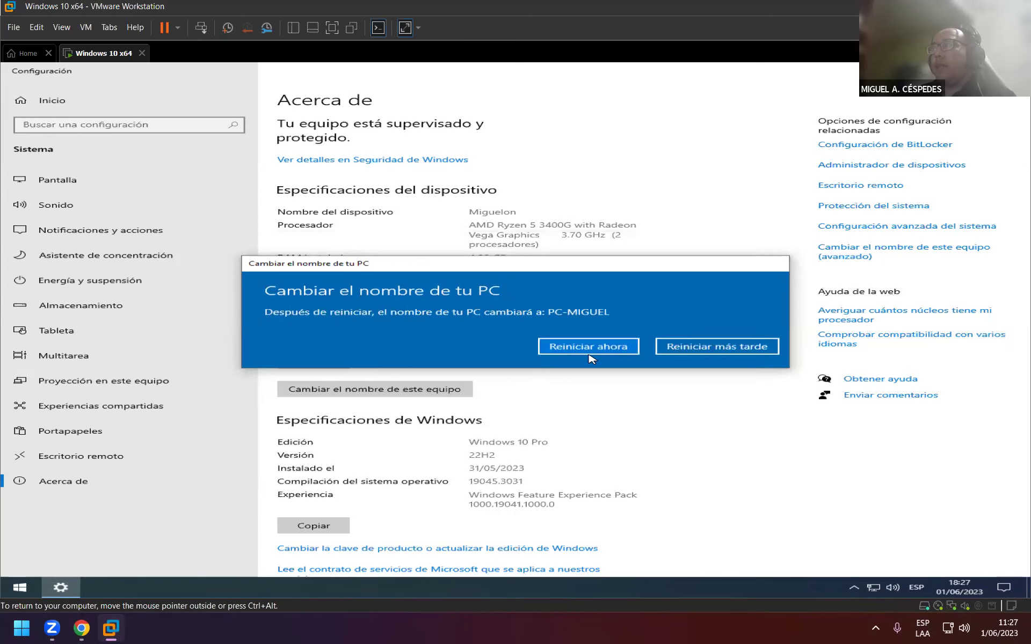
click(589, 350)
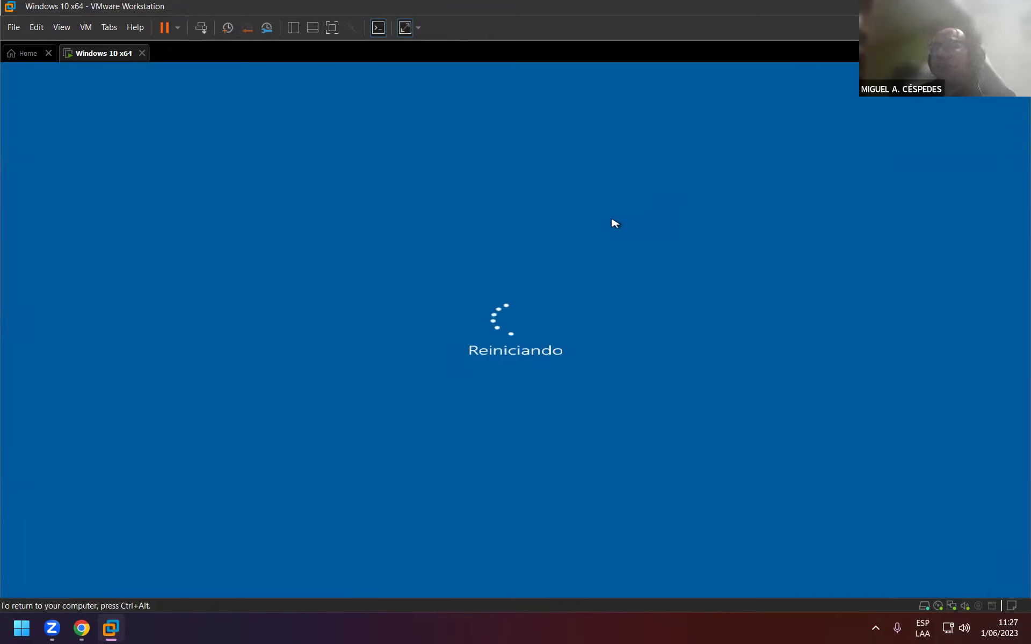
key(ctrl+alt)
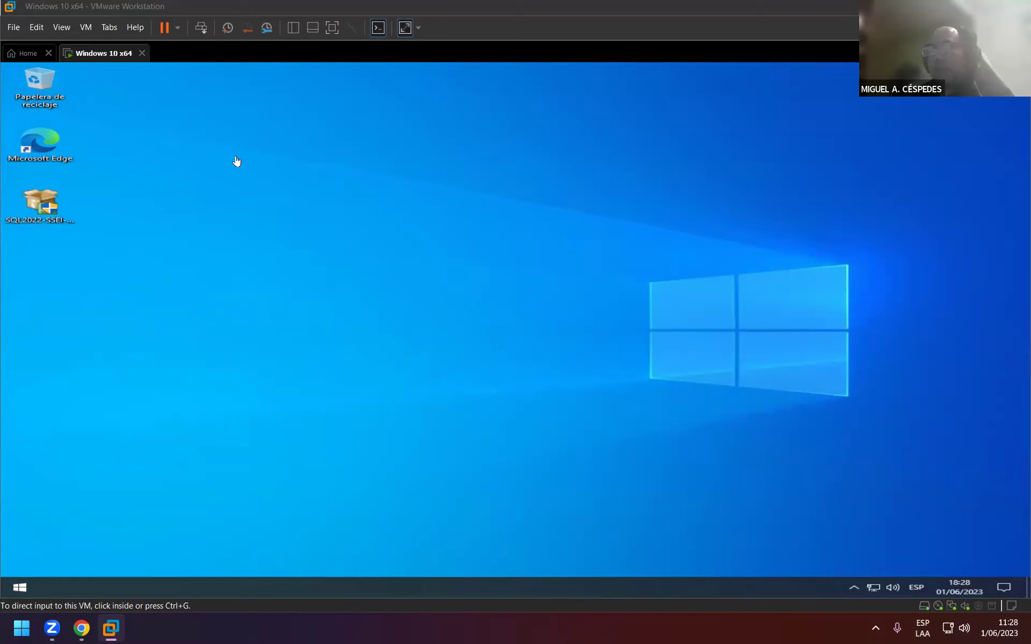
key(super+i)
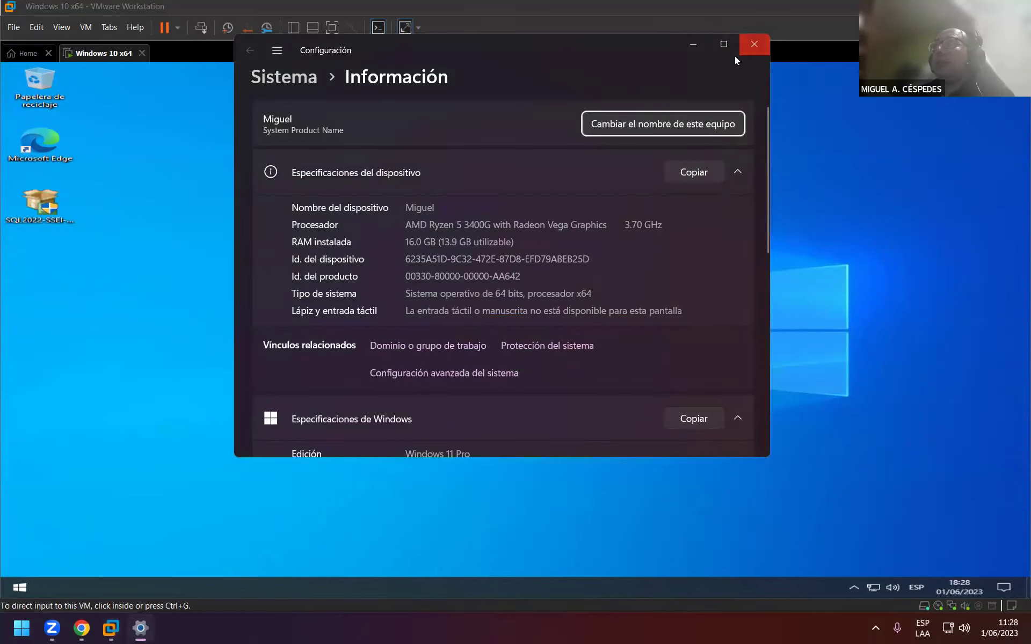
click(754, 45)
click(468, 197)
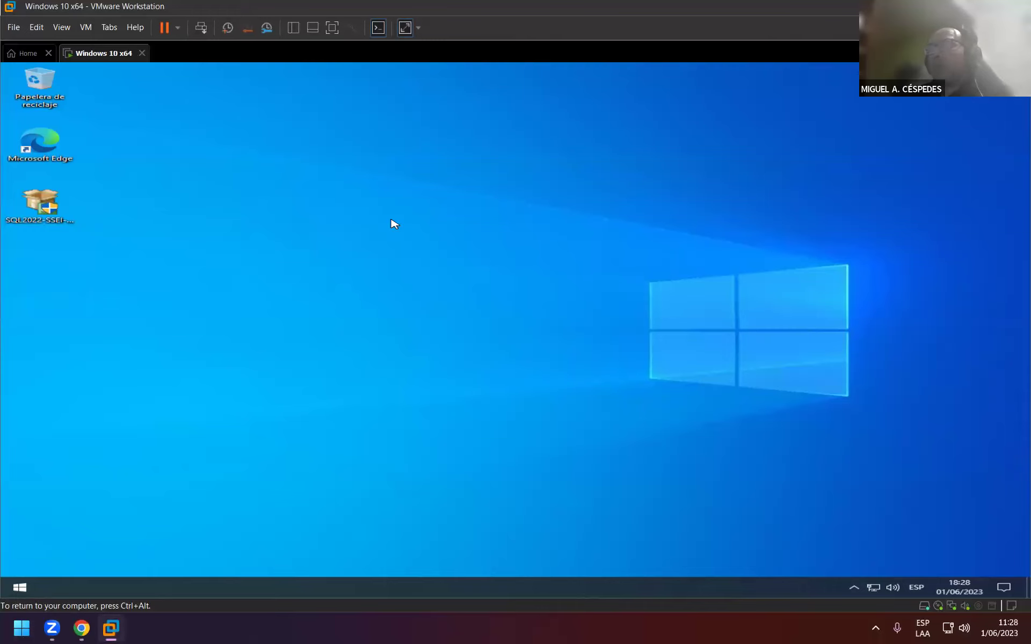
Step: Check the device name on the virtual machine's Acerca de page and close Configuración
key(super+i)
key(super+p)
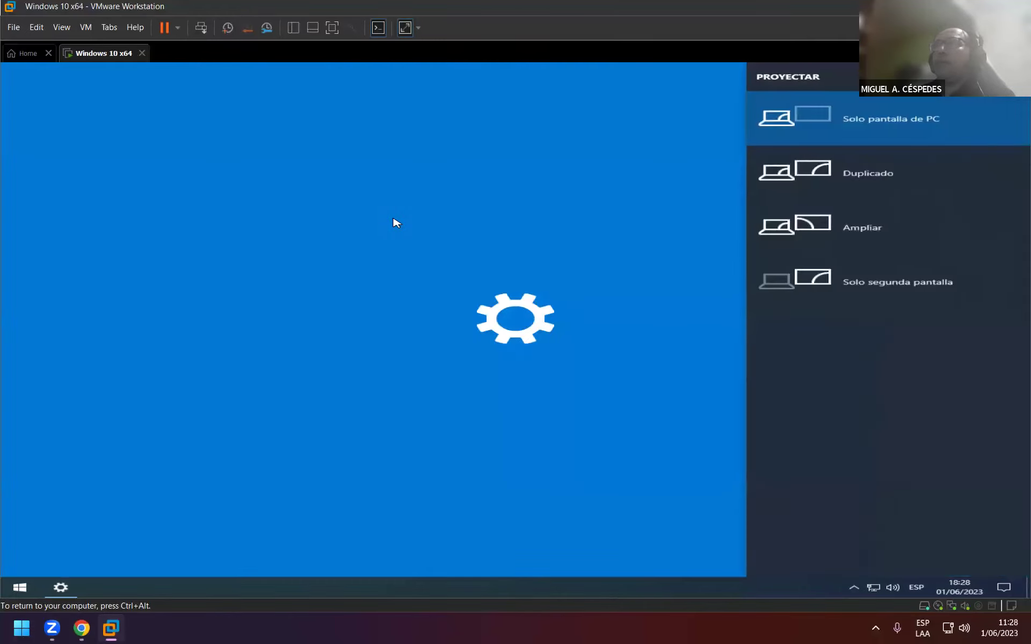
click(587, 171)
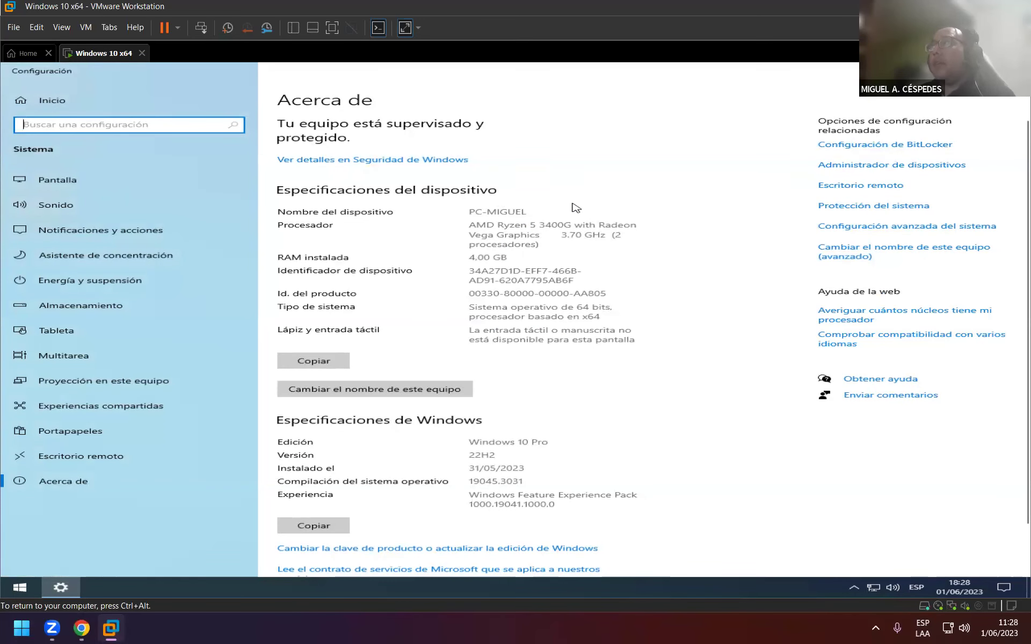
click(461, 393)
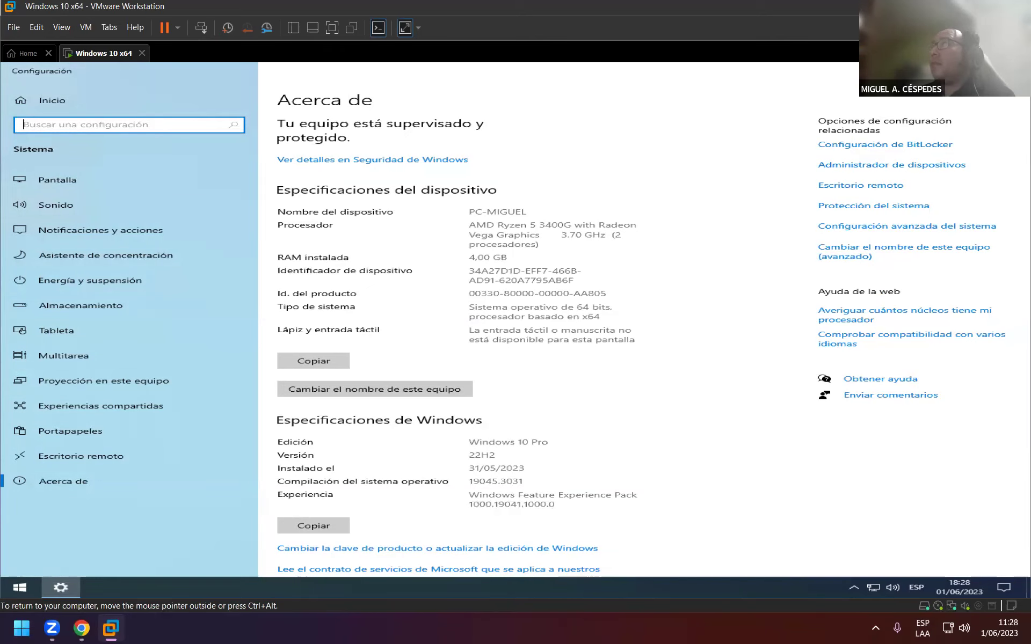
click(1017, 70)
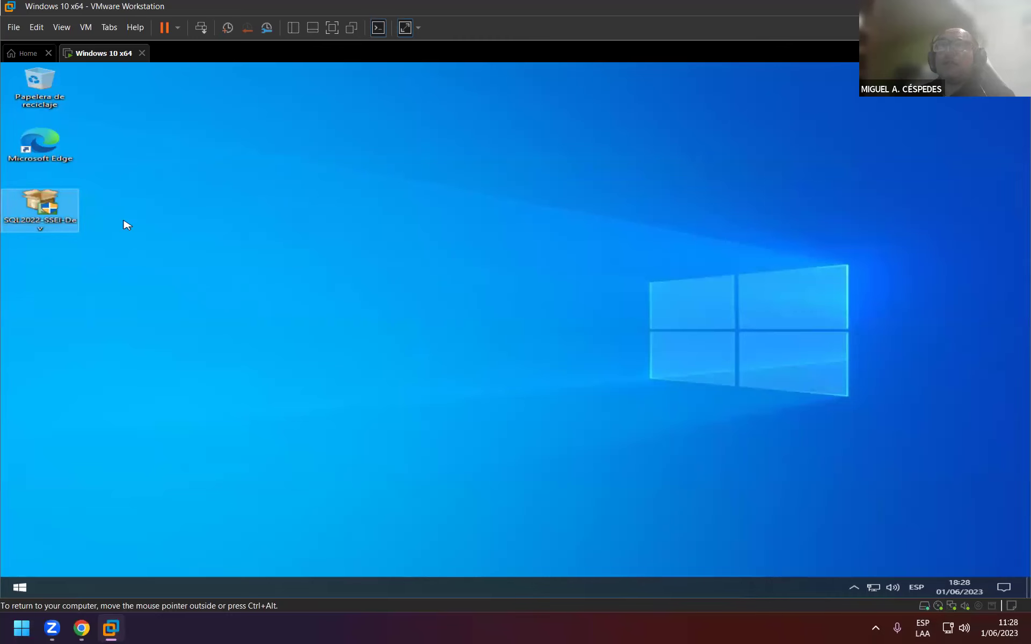
Step: Open Microsoft Edge and set its new tab page to the Focalizado layout with Vínculos rápidos as Desactivado
double_click(53, 151)
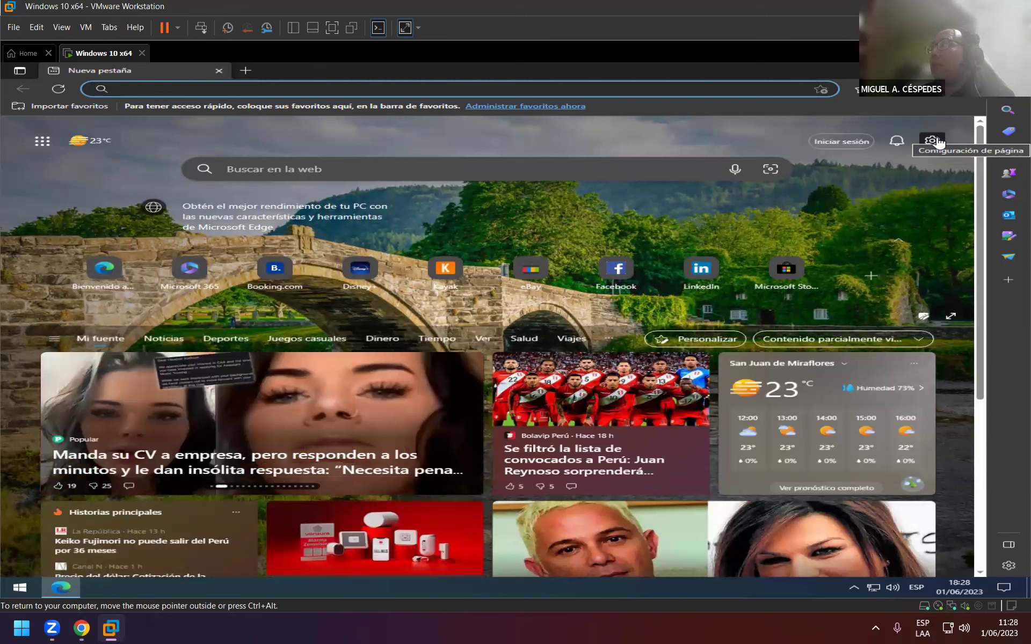
click(933, 141)
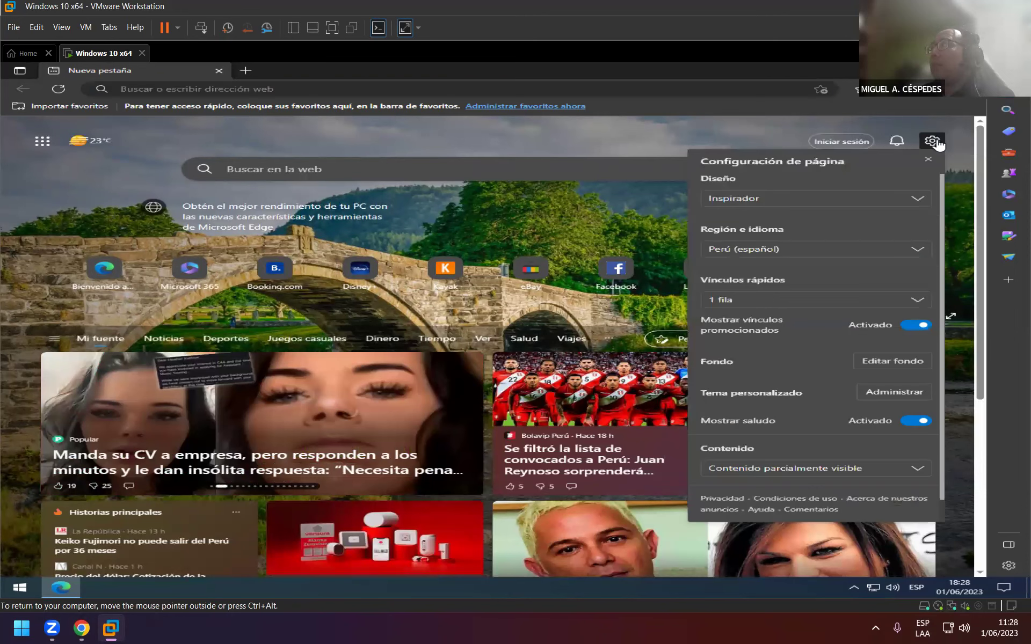
click(827, 200)
click(785, 220)
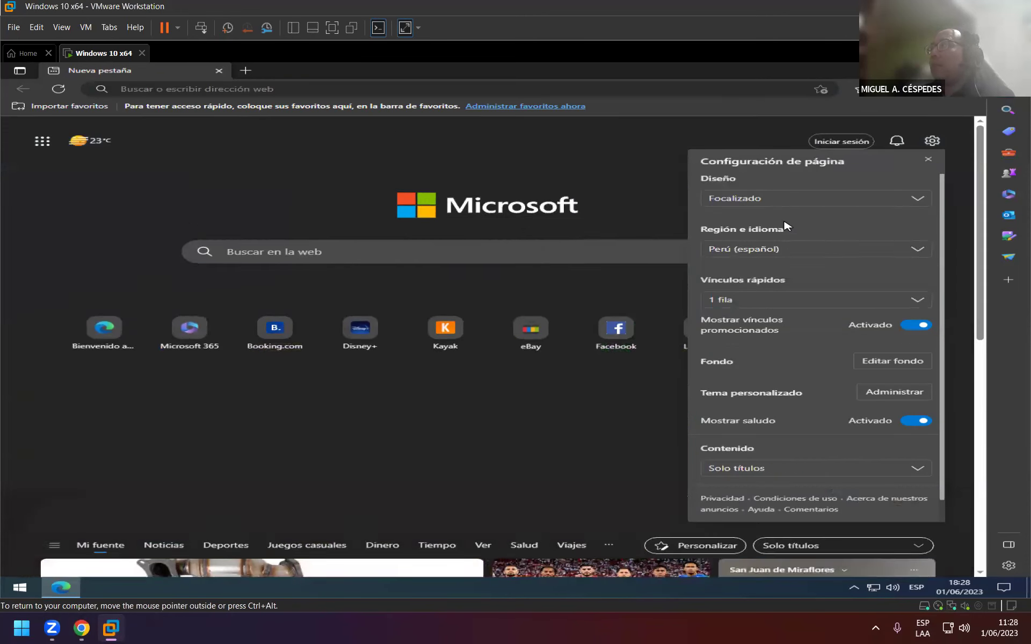
click(751, 307)
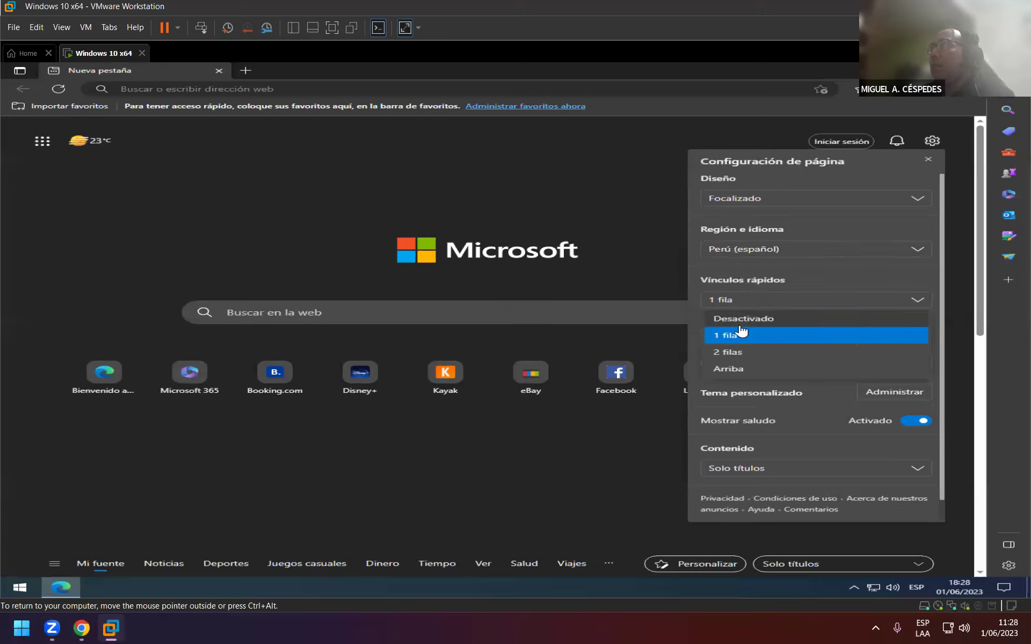
click(744, 318)
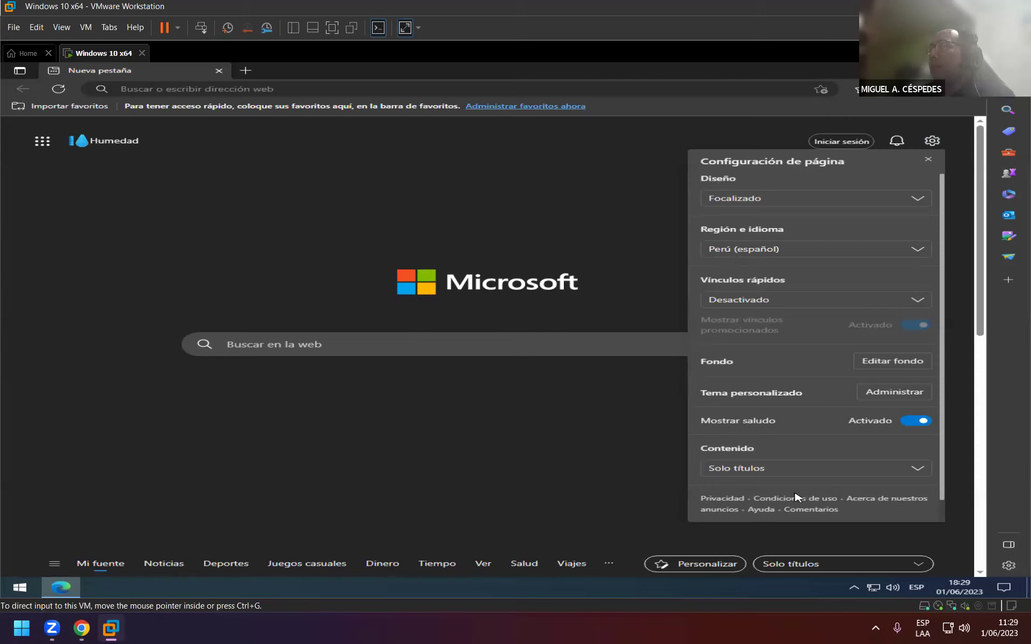
Step: Set the new tab page's Contenido to Contenido desactivado and close the page settings
click(847, 470)
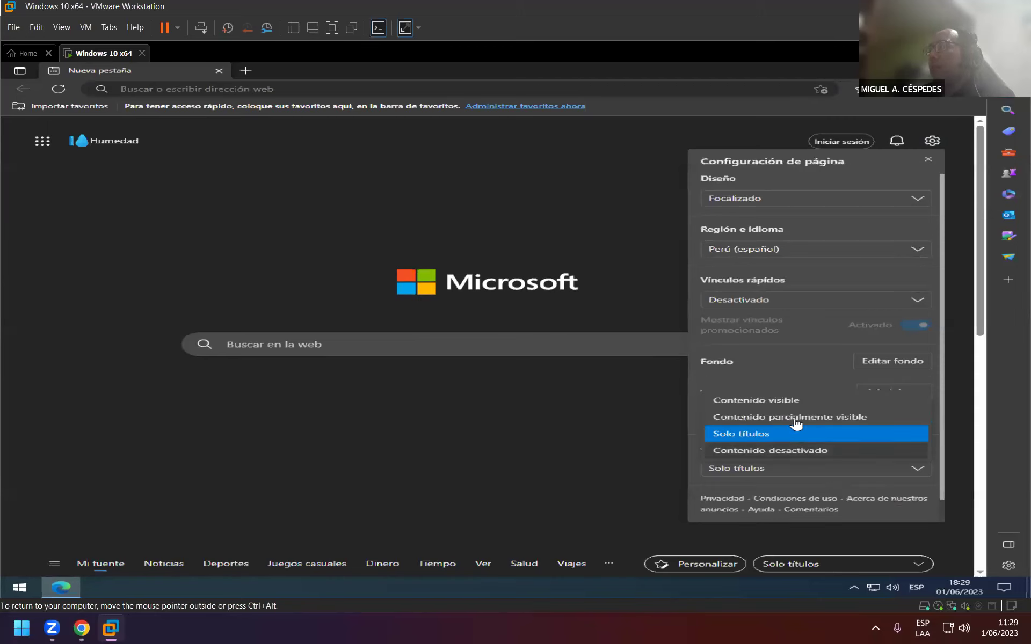
click(792, 452)
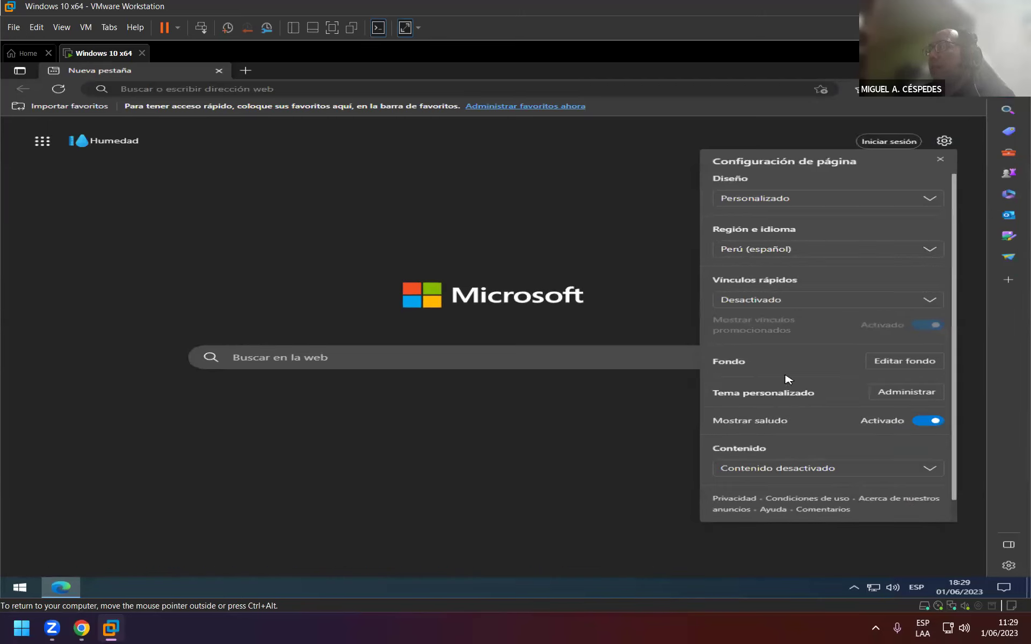
scroll(827, 478, down, 1)
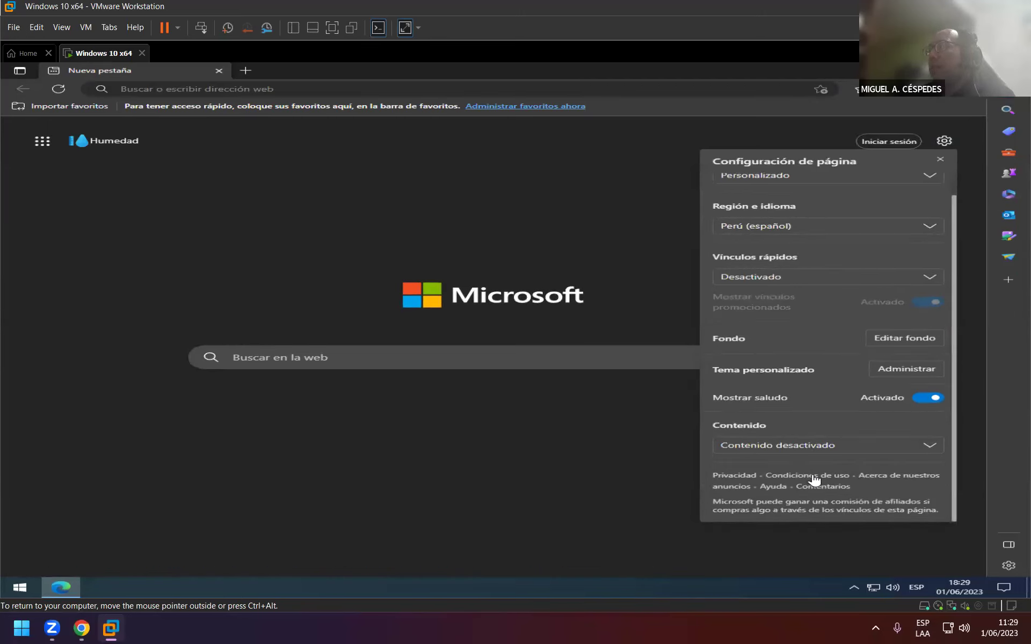
click(425, 249)
Step: Search the web for "google", open the Google site from the results and close the search results tab
click(328, 88)
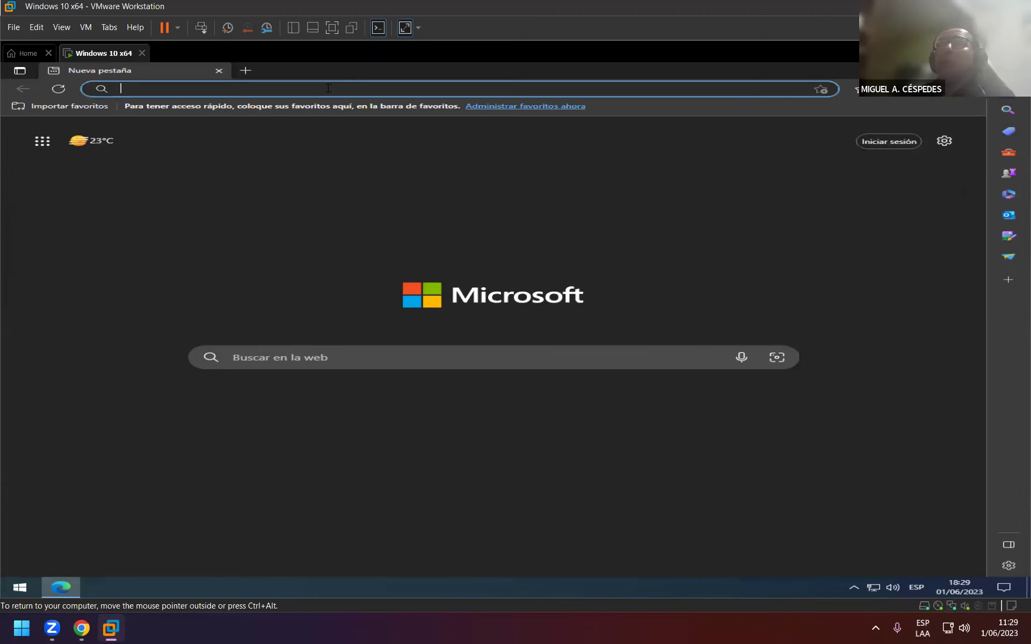
text(google)
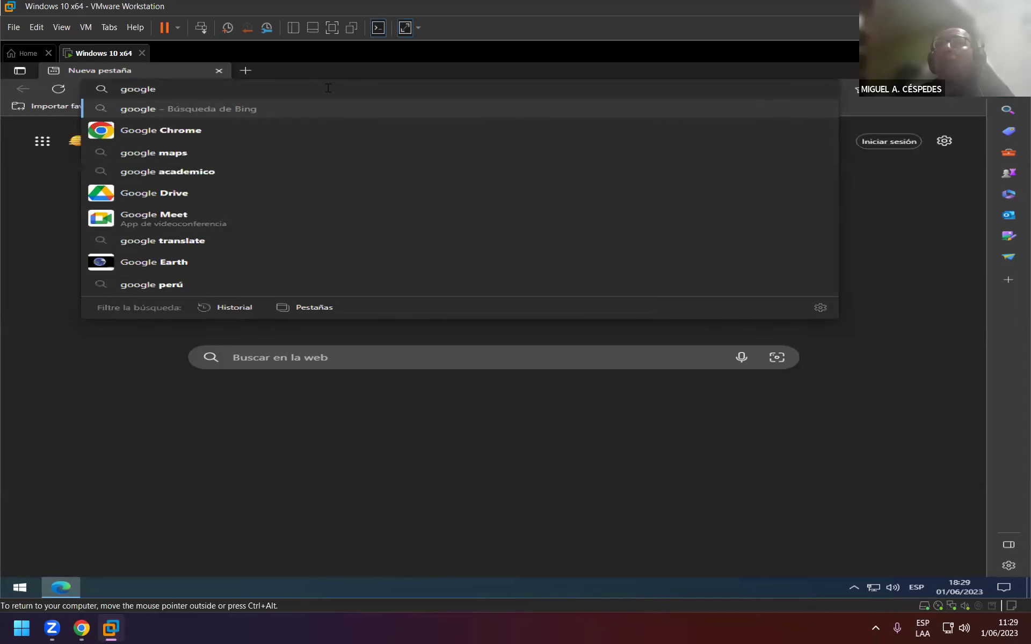
key(Return)
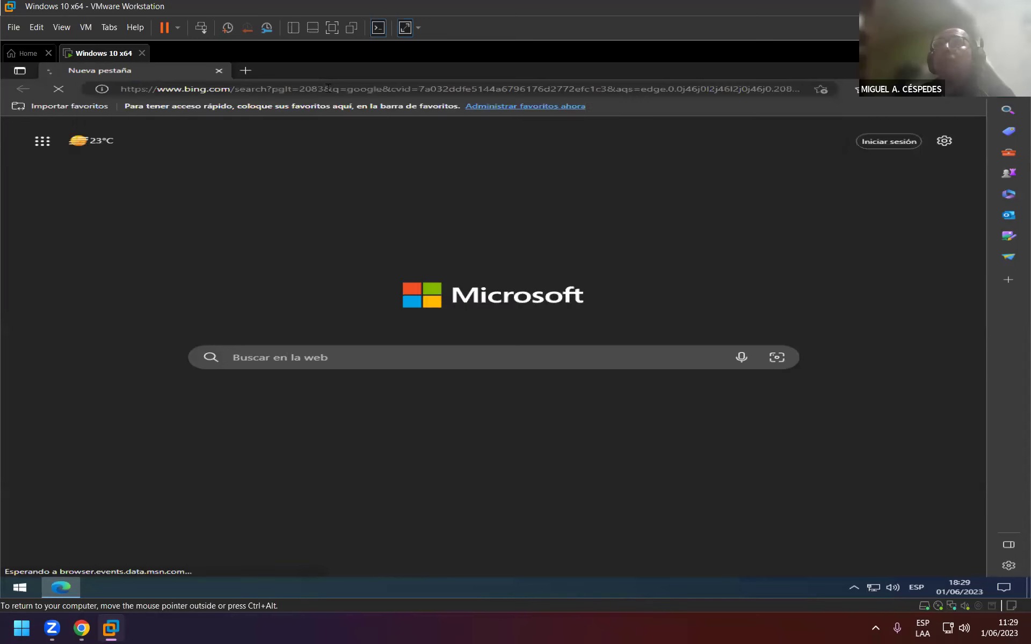
click(178, 247)
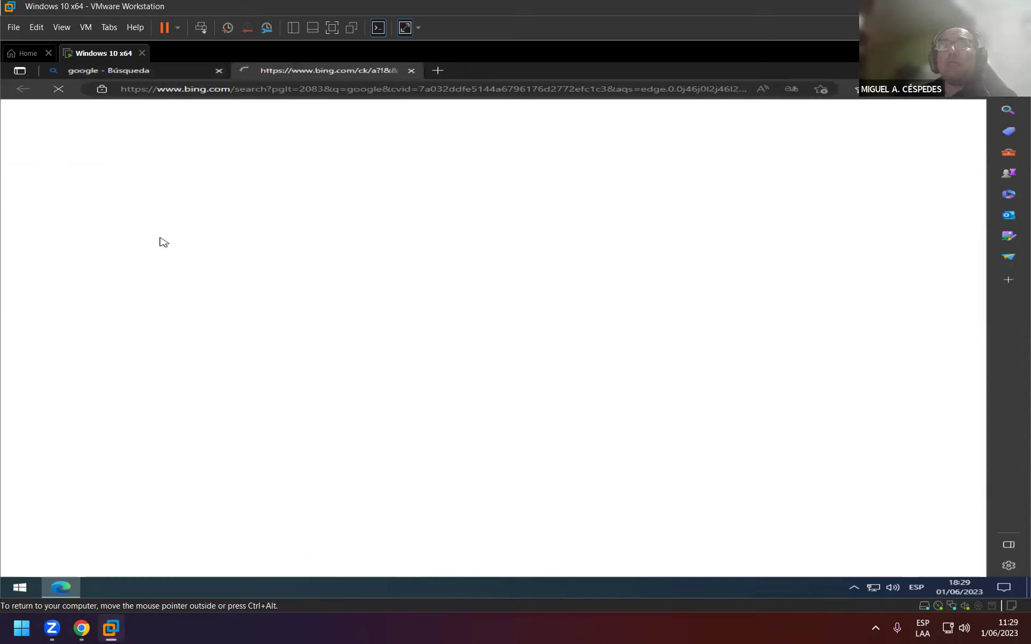
click(218, 70)
Step: Search Google for "slq server"
click(460, 304)
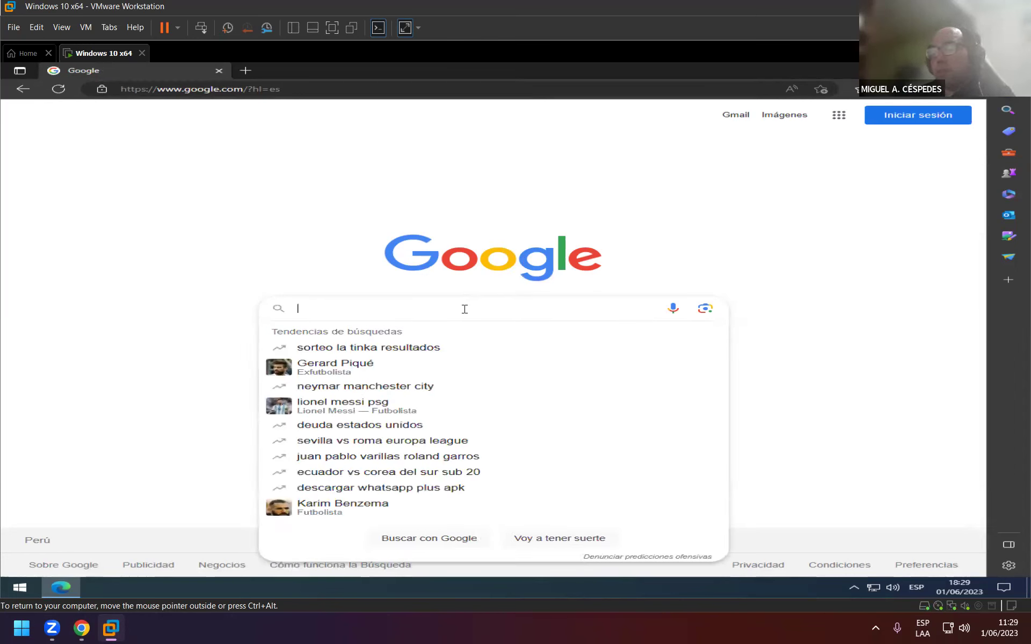
text(lq server)
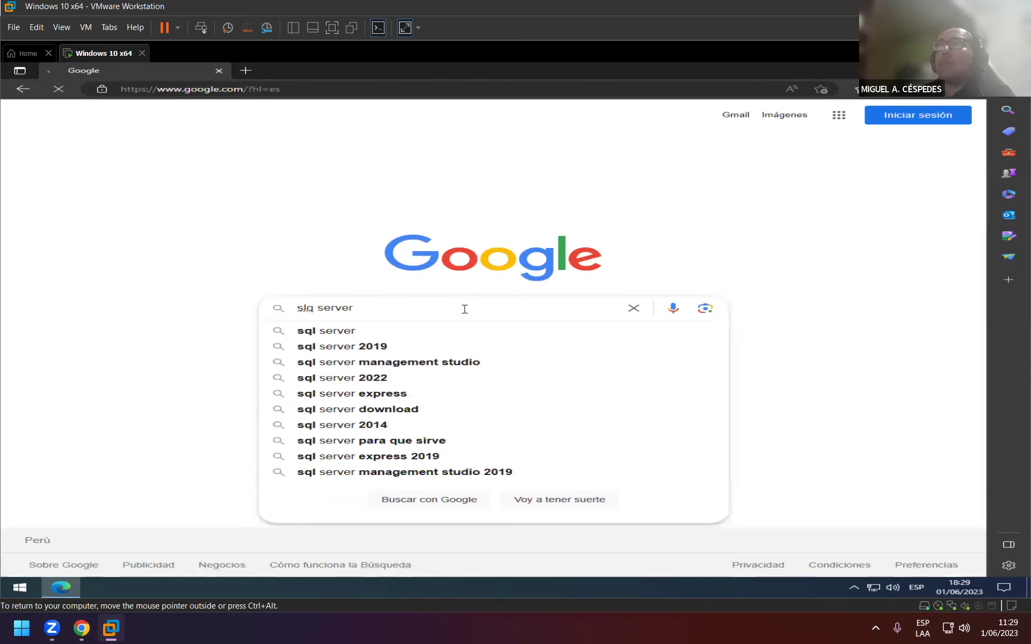
key(Return)
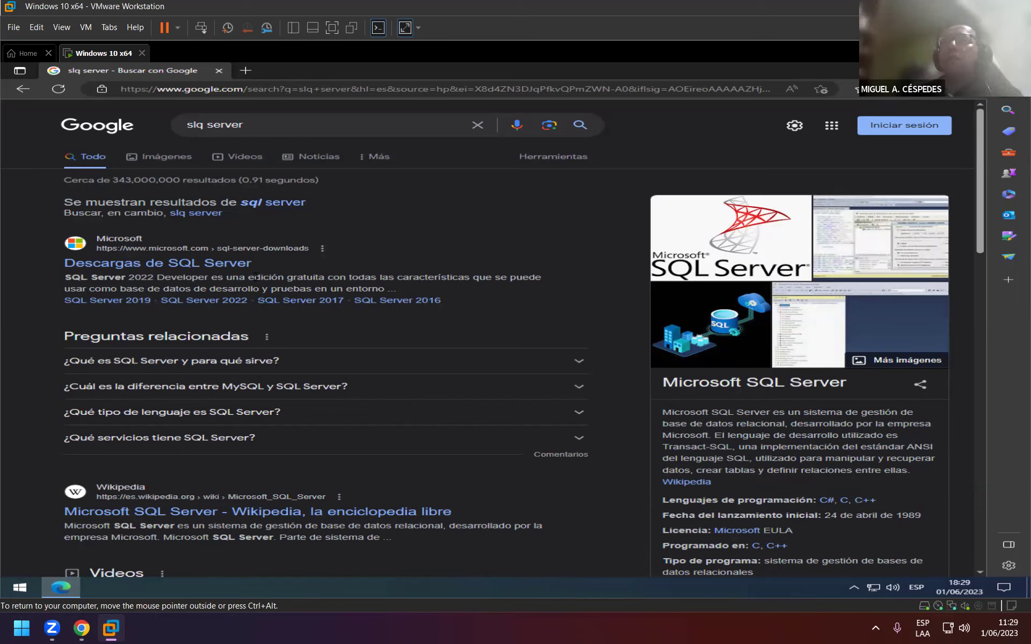
Step: Open Microsoft's Descargas de SQL Server page from the results and download the free SQL Server 2022 Developer edition
click(231, 265)
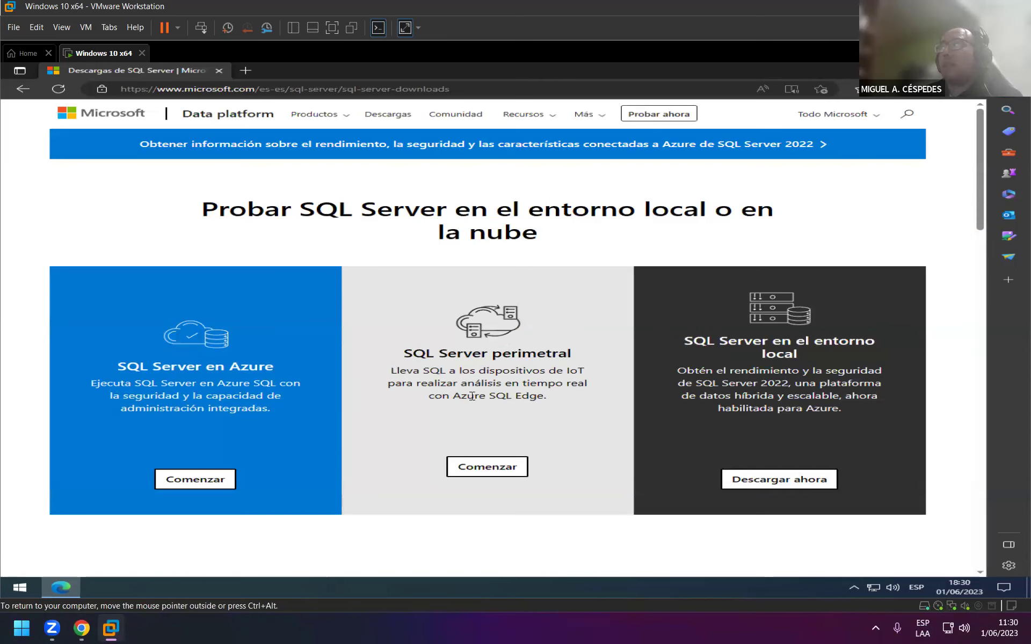
scroll(472, 396, down, 7)
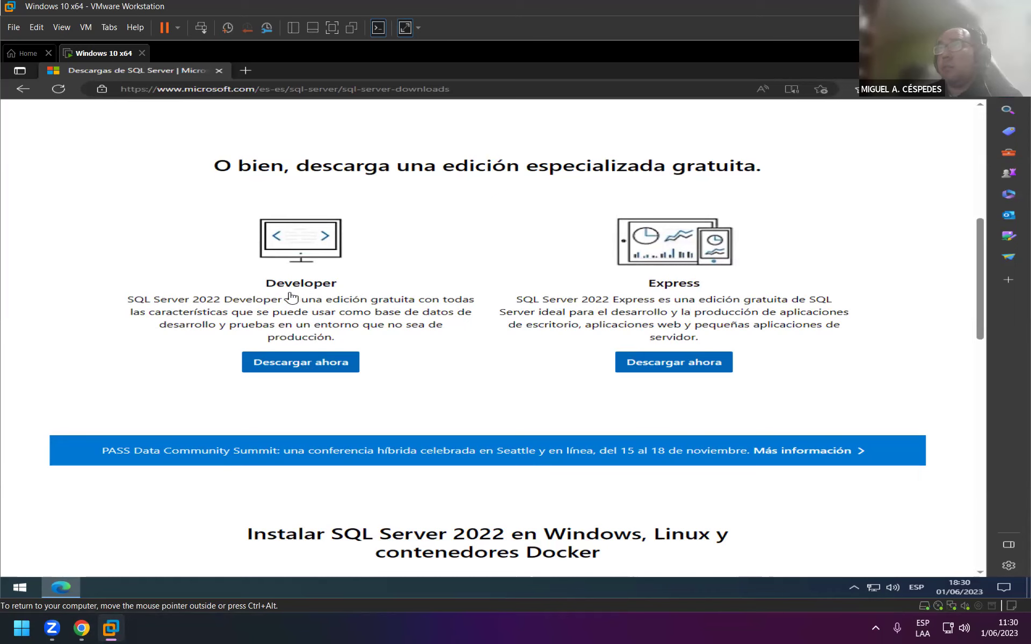
click(338, 357)
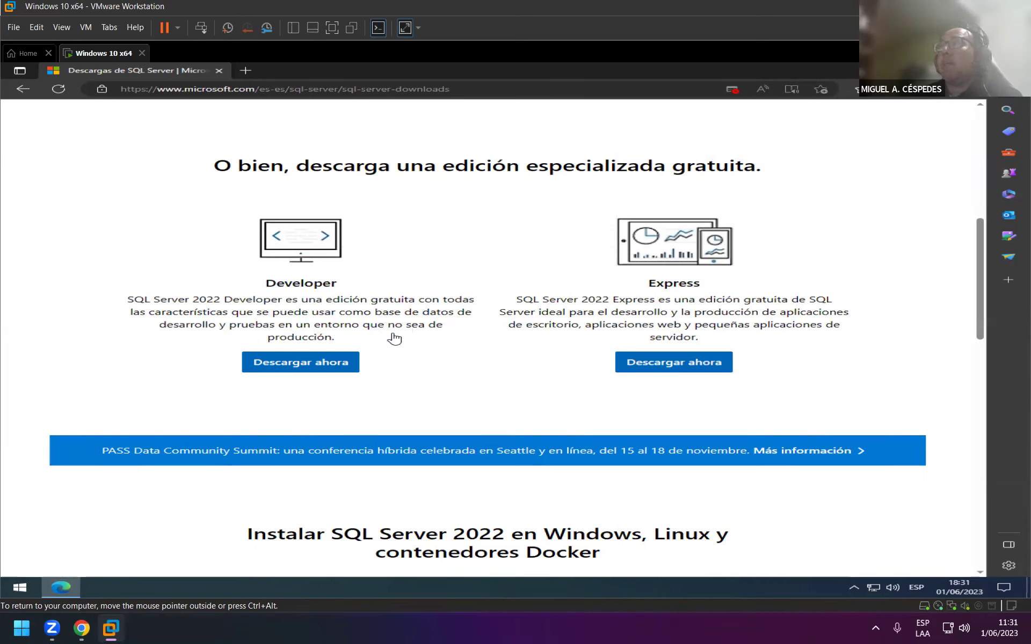
key(super)
text(c)
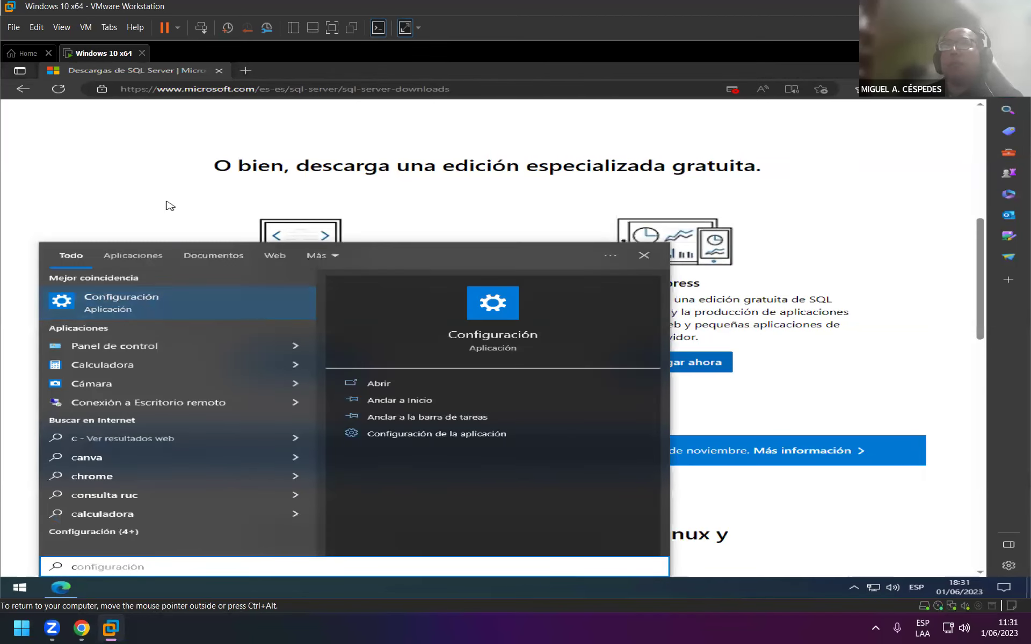
click(168, 204)
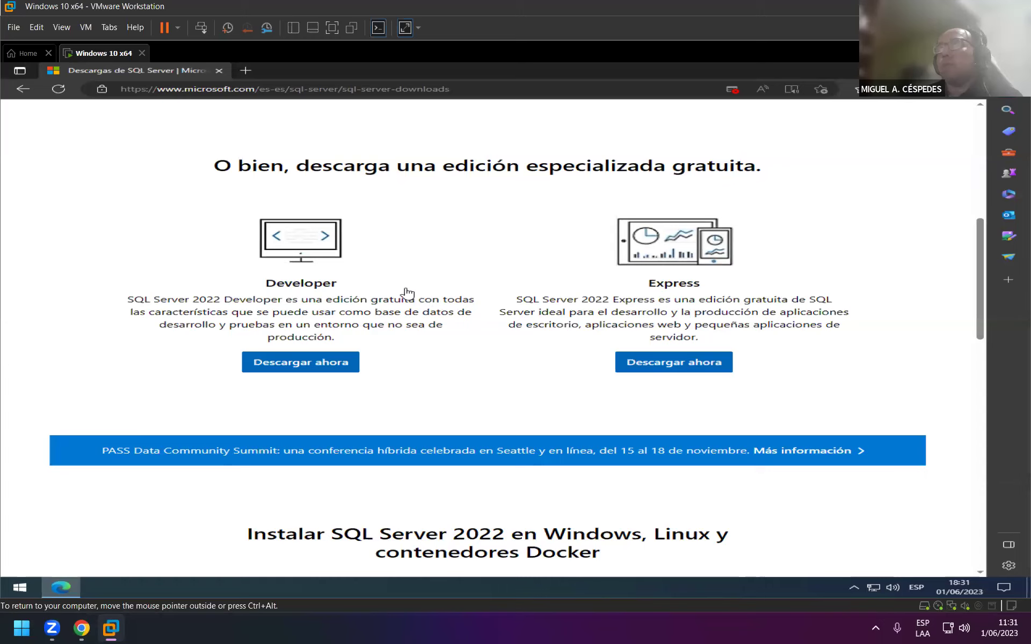
Step: Search the web for "cursor" in a new browser tab and open the Custom Cursor site from the results
click(246, 71)
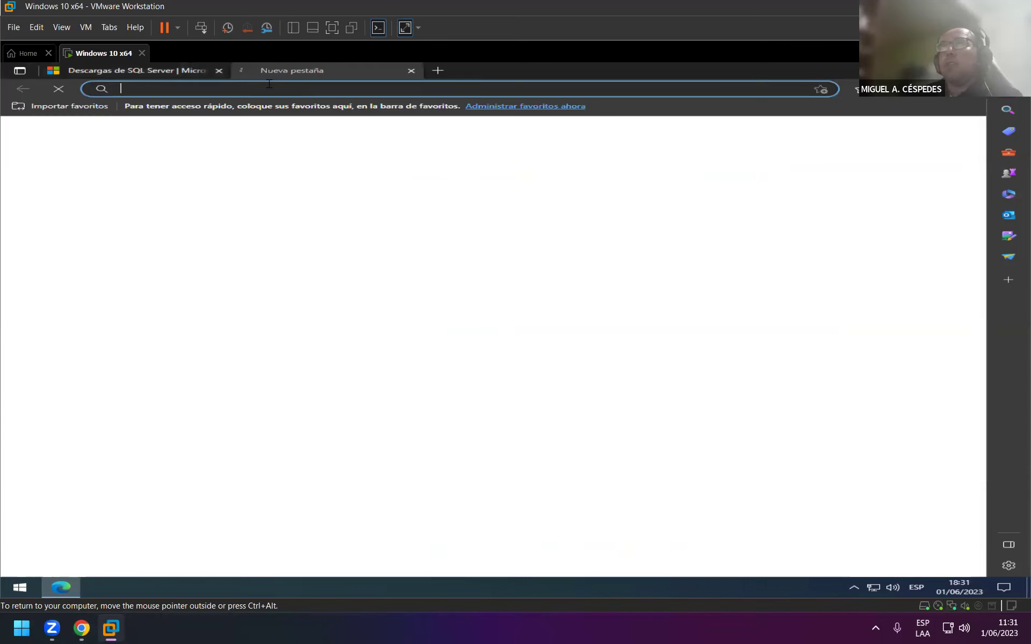
text(curso)
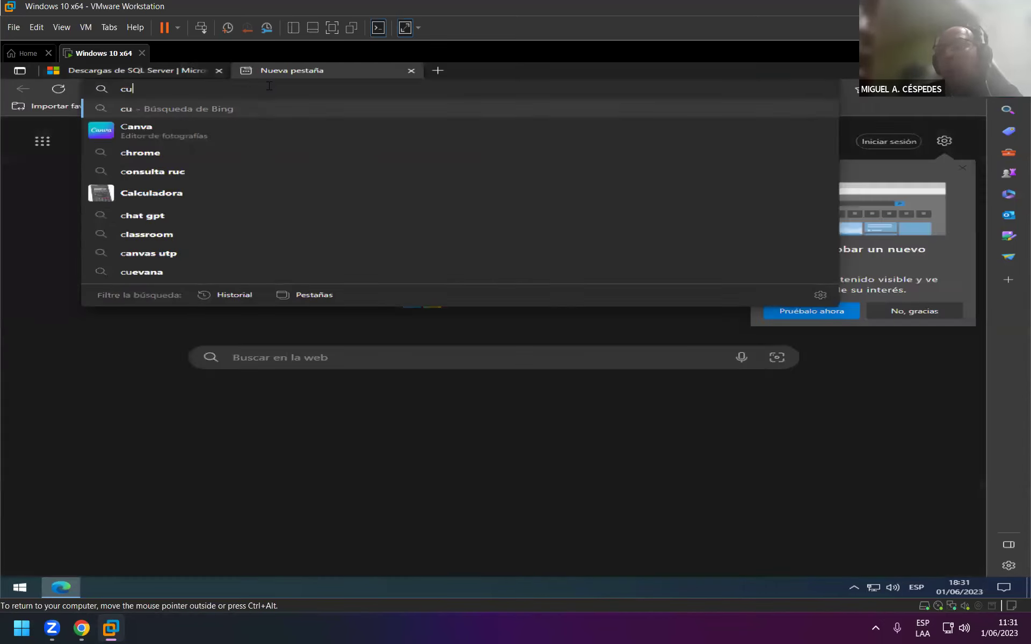
text(r)
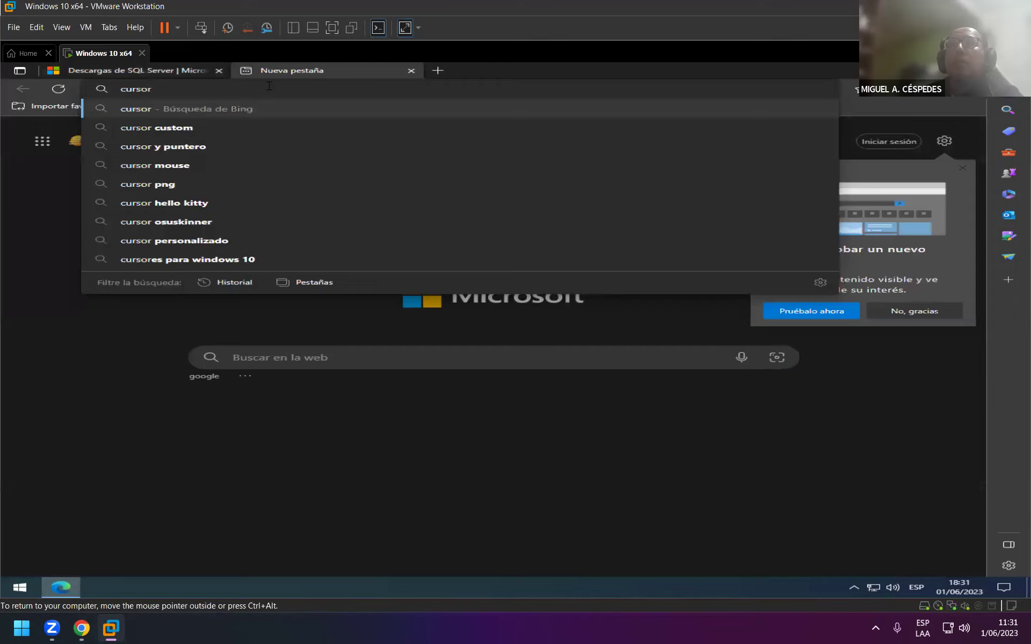
key(Return)
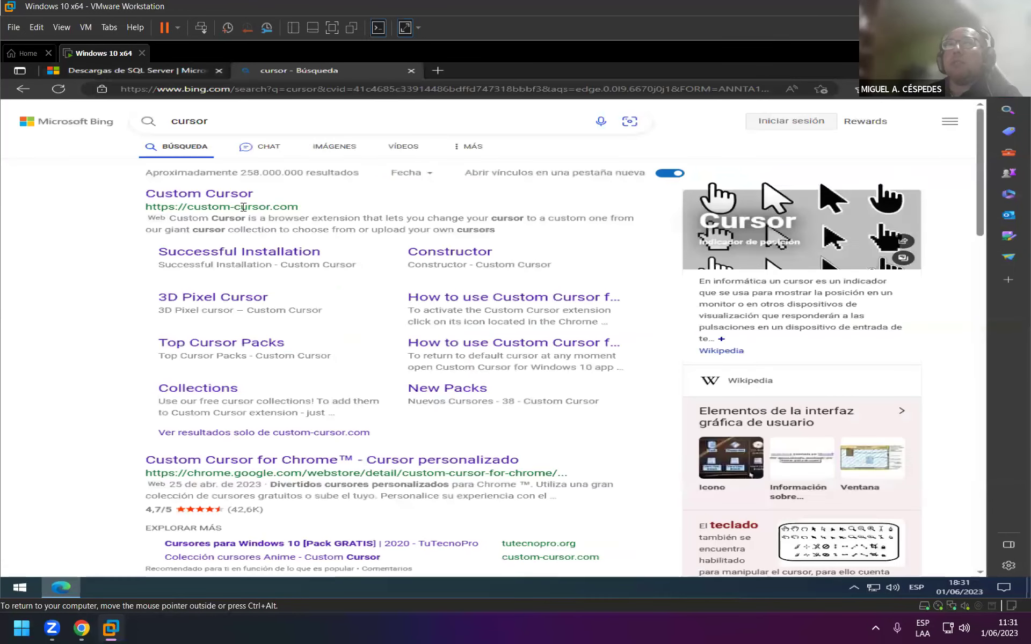
click(233, 196)
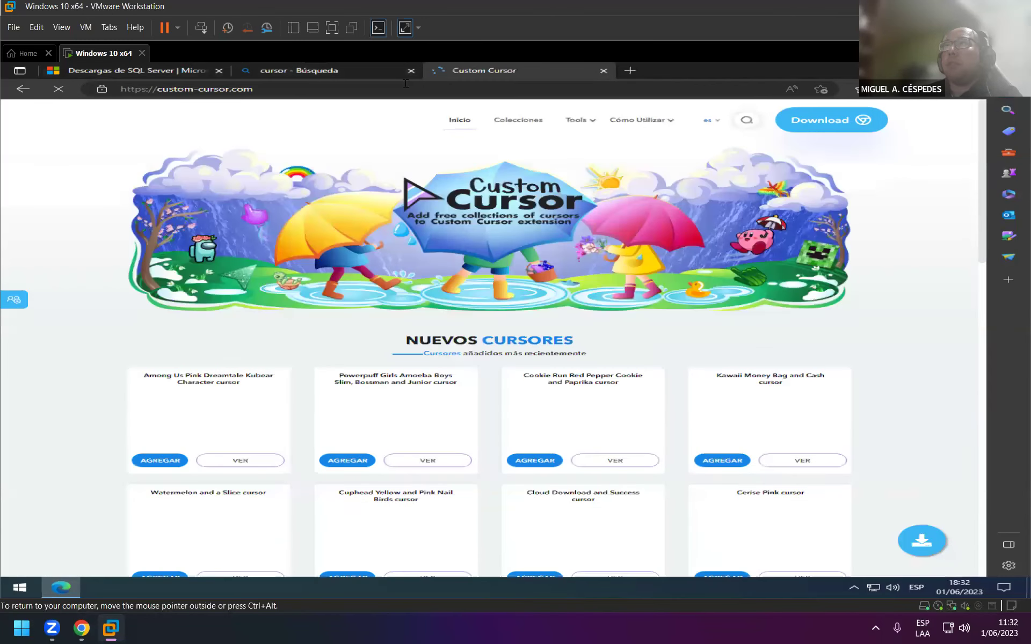
Step: Search the host computer's applications for "cur" and launch CursorAttention there
click(875, 629)
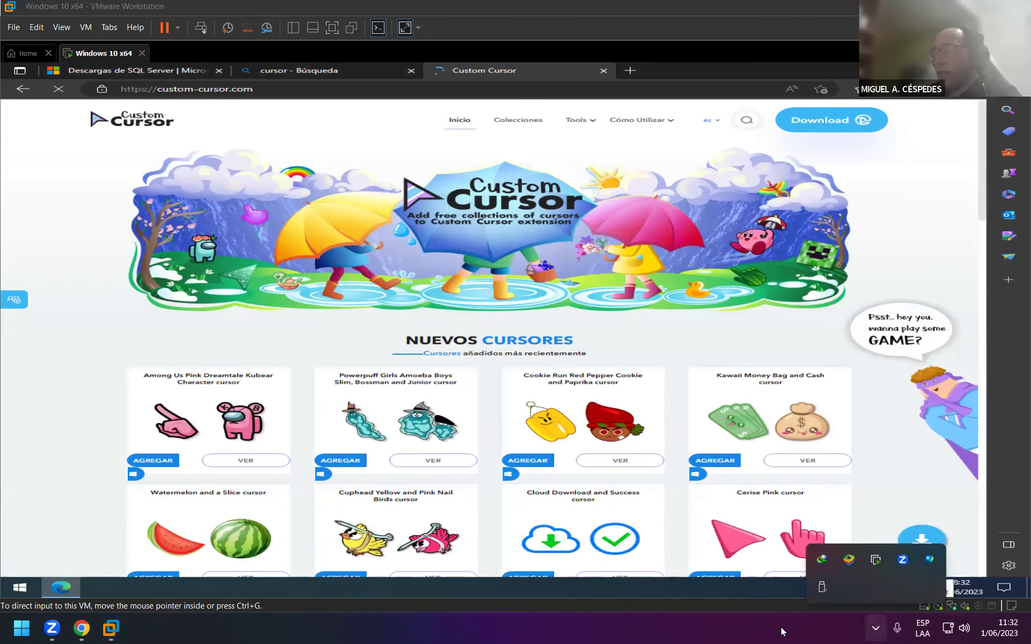
key(super)
text(c)
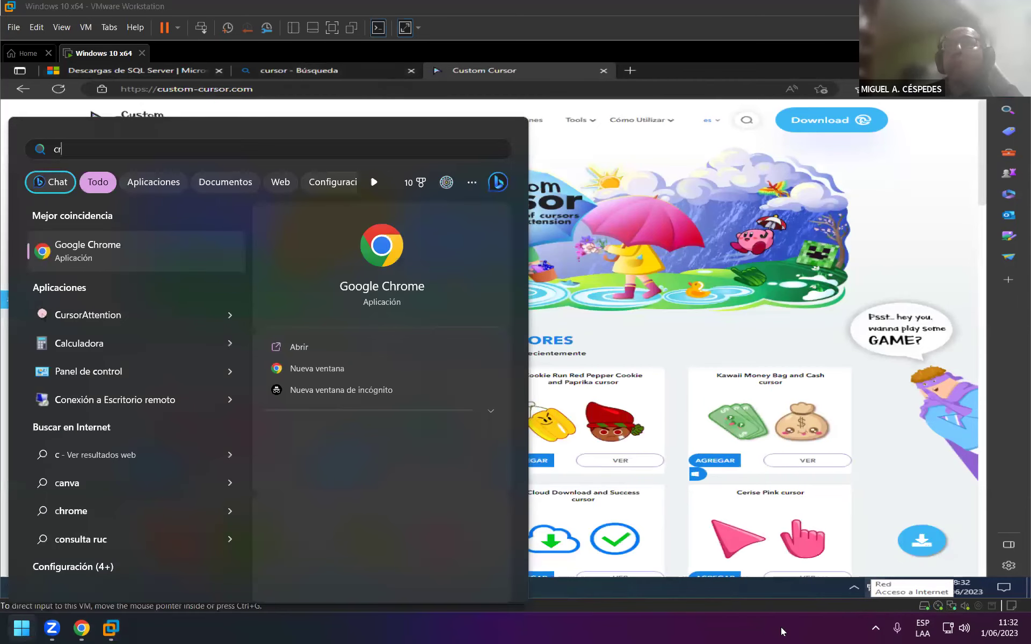
text(r)
text(ur)
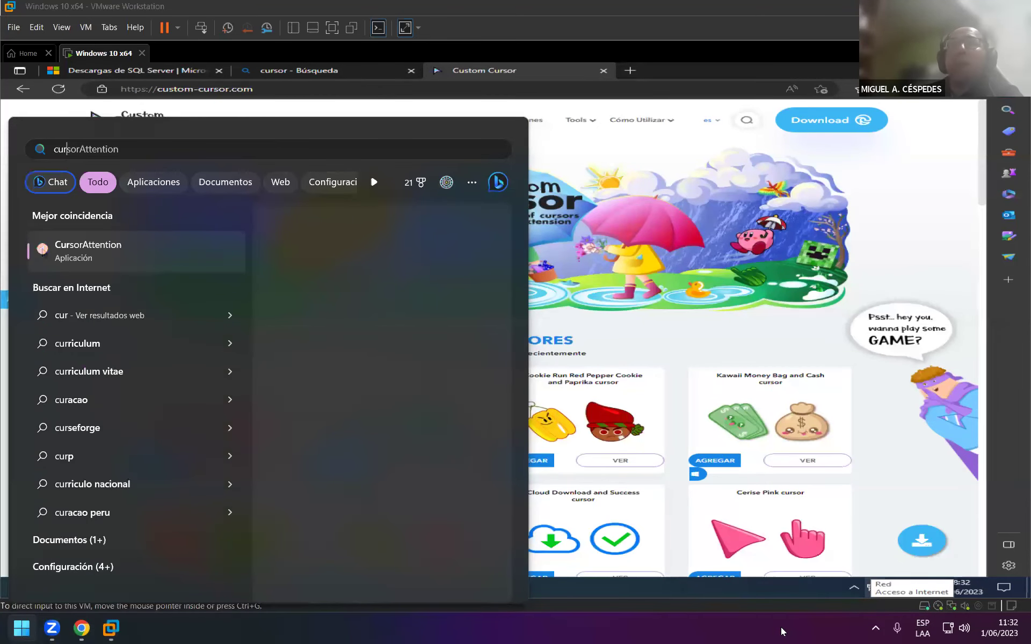
click(232, 246)
Step: In place of the Custom Cursor site, search Bing for "cursorattention" and open its Software Informer page
click(603, 75)
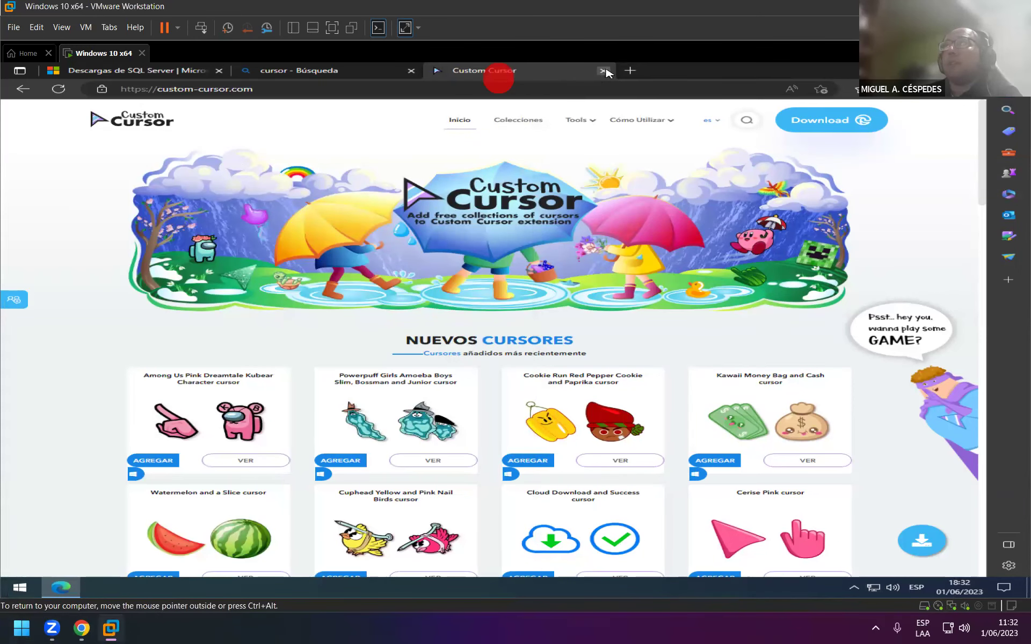
click(604, 71)
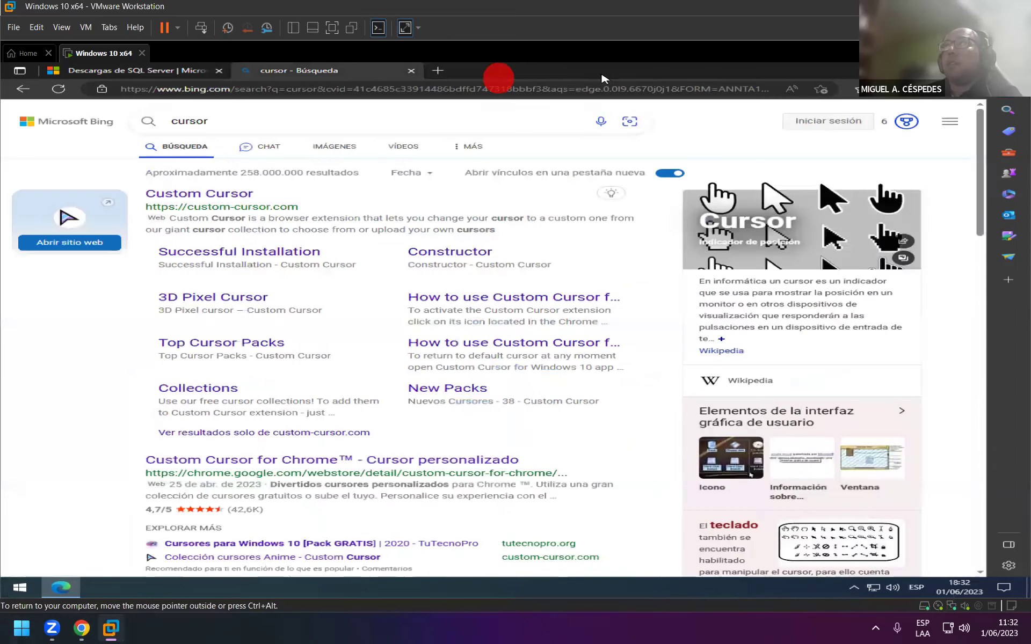
click(288, 126)
text(a)
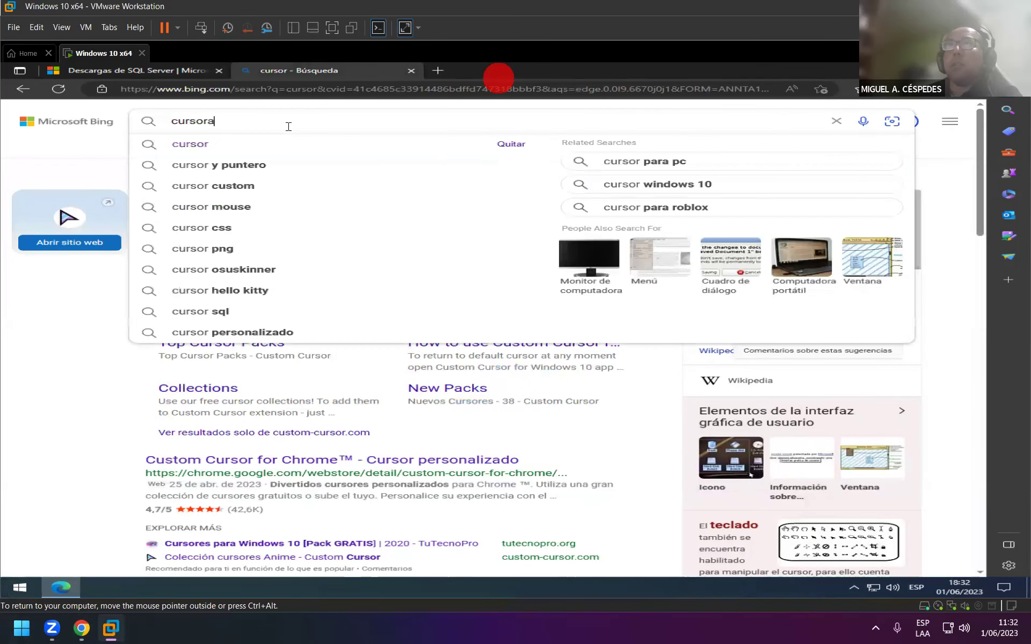
text(t)
key(Tab)
key(Return)
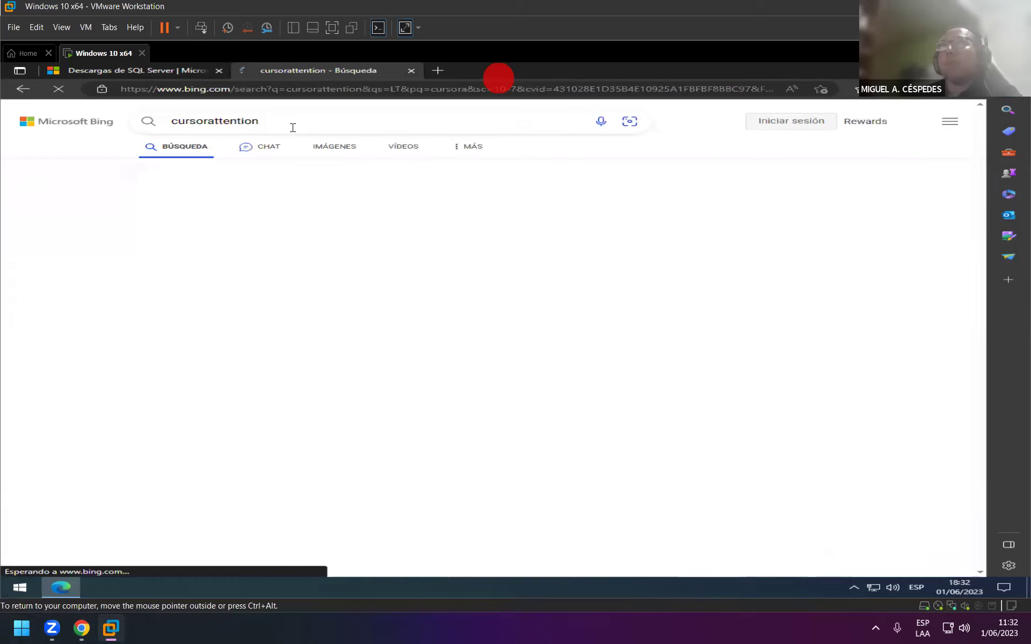
click(255, 198)
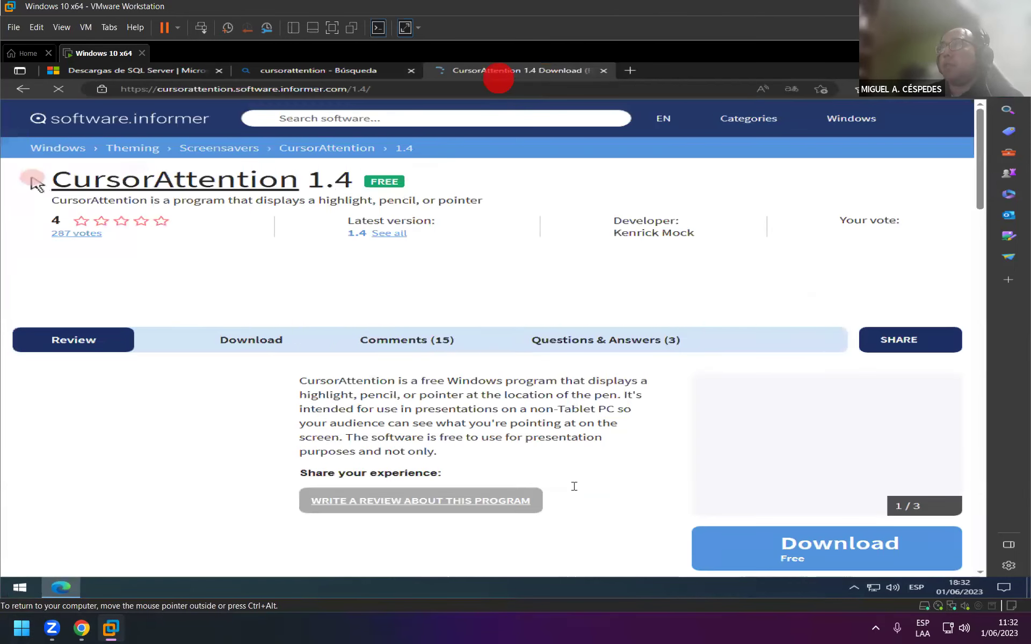
Step: Exit the CursorAttention application running on the host computer
click(875, 627)
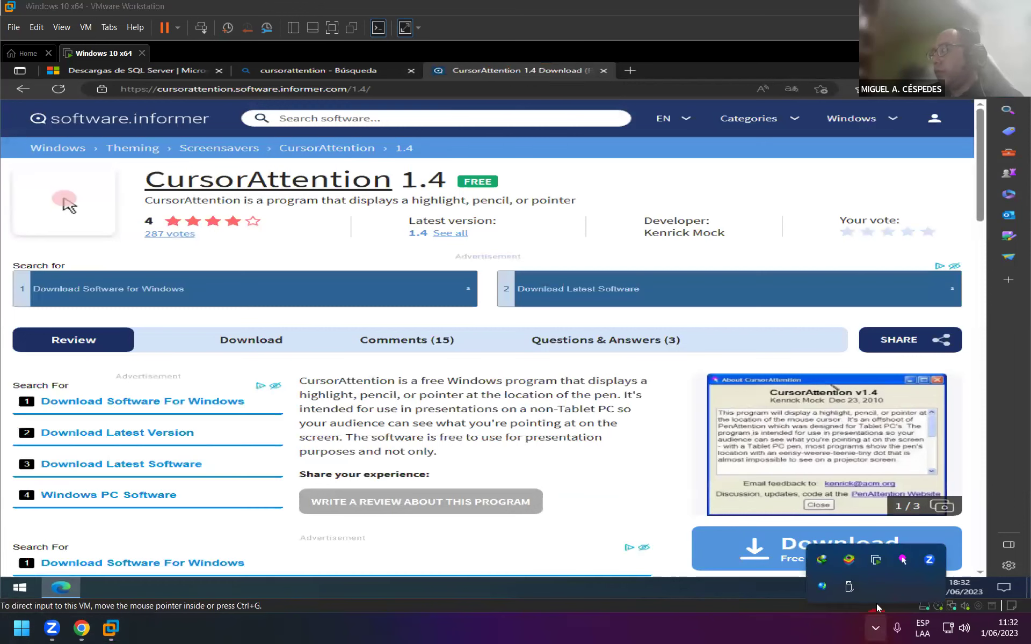
right_click(901, 560)
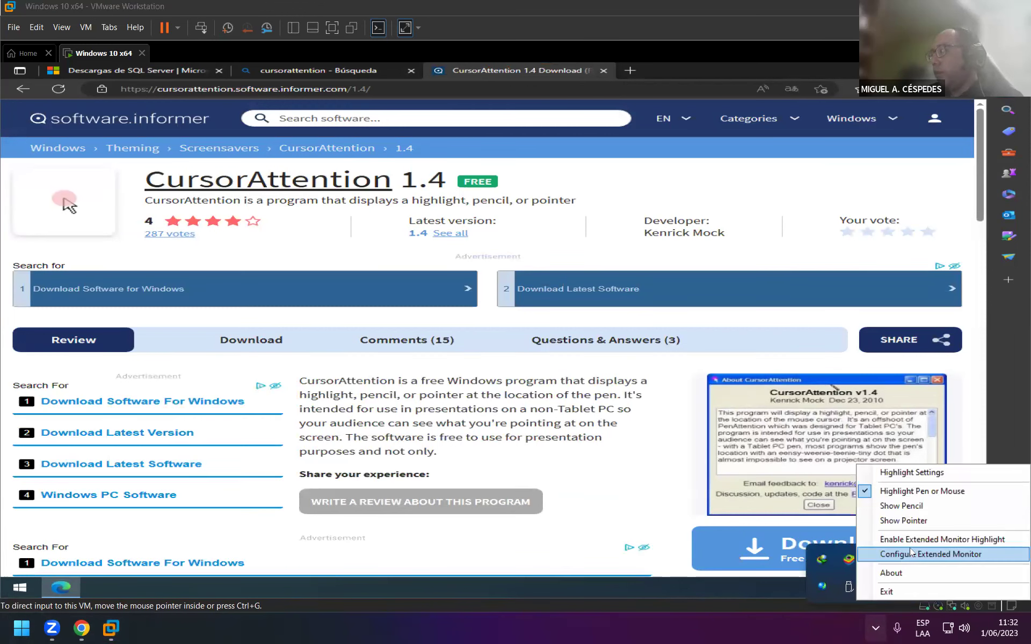
click(901, 592)
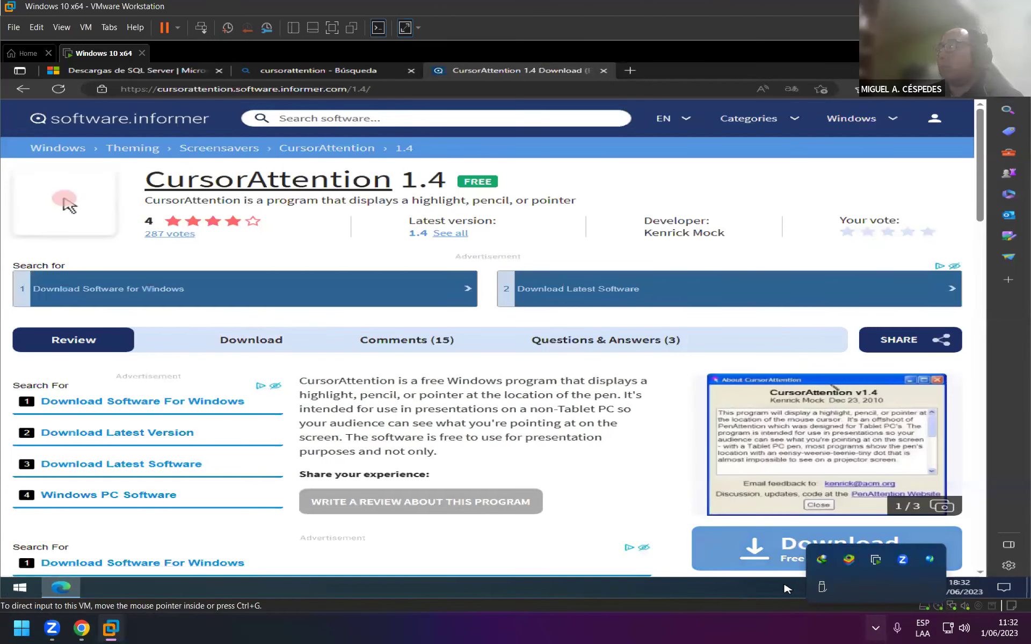
click(873, 629)
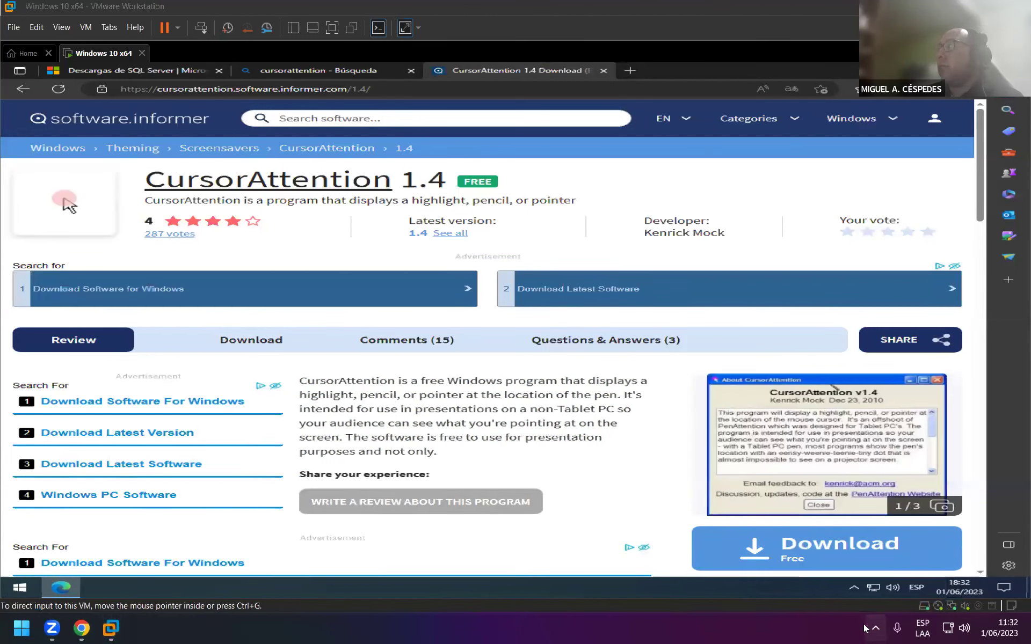
Step: Open the CursorAttention download page on Software Informer and look through it for the installer
click(792, 553)
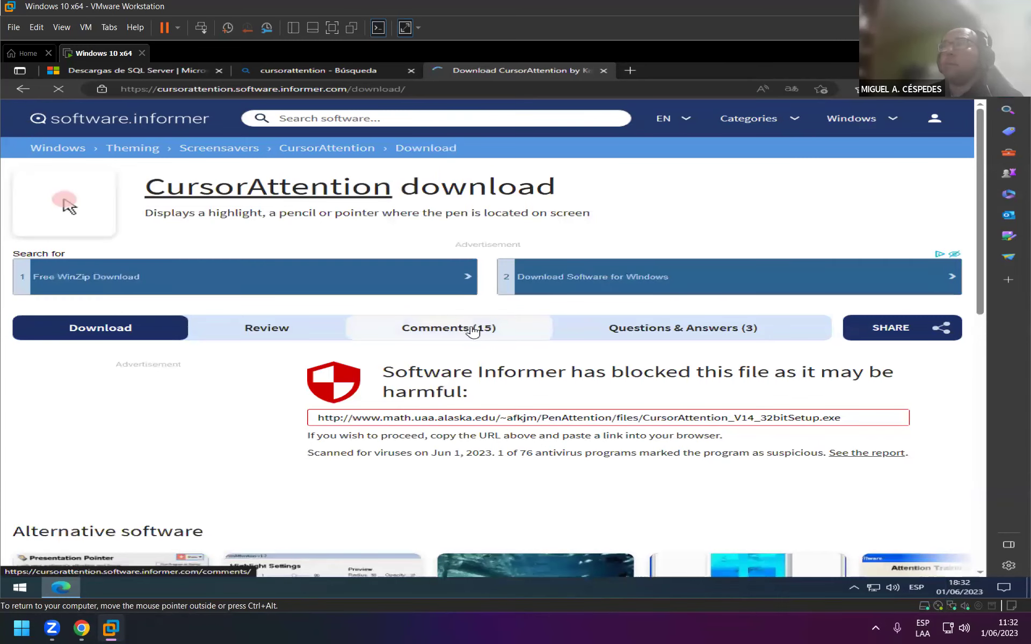
scroll(273, 331, down, 10)
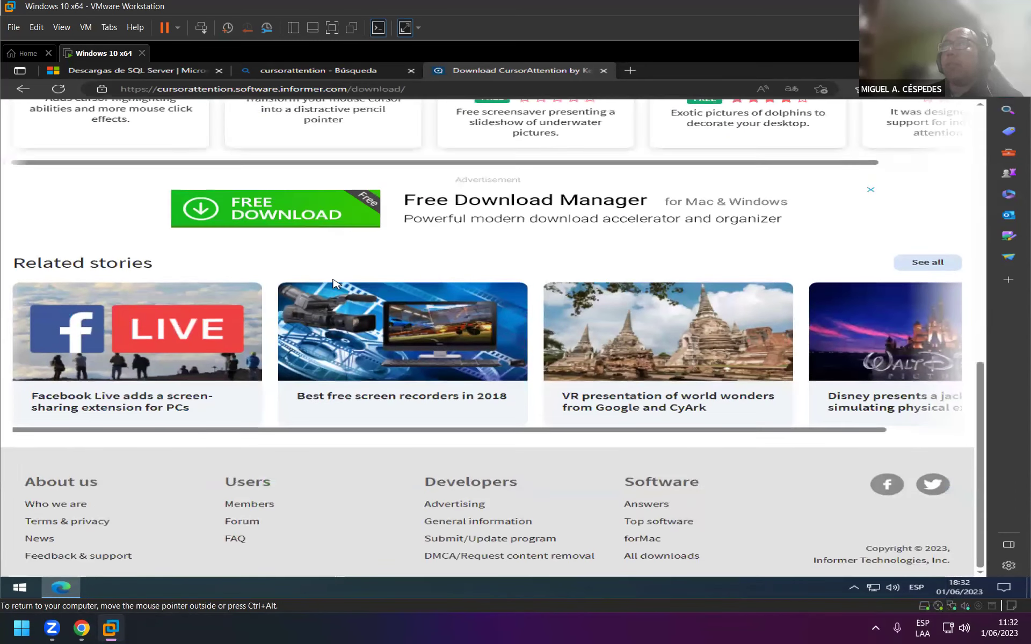
scroll(317, 419, up, 10)
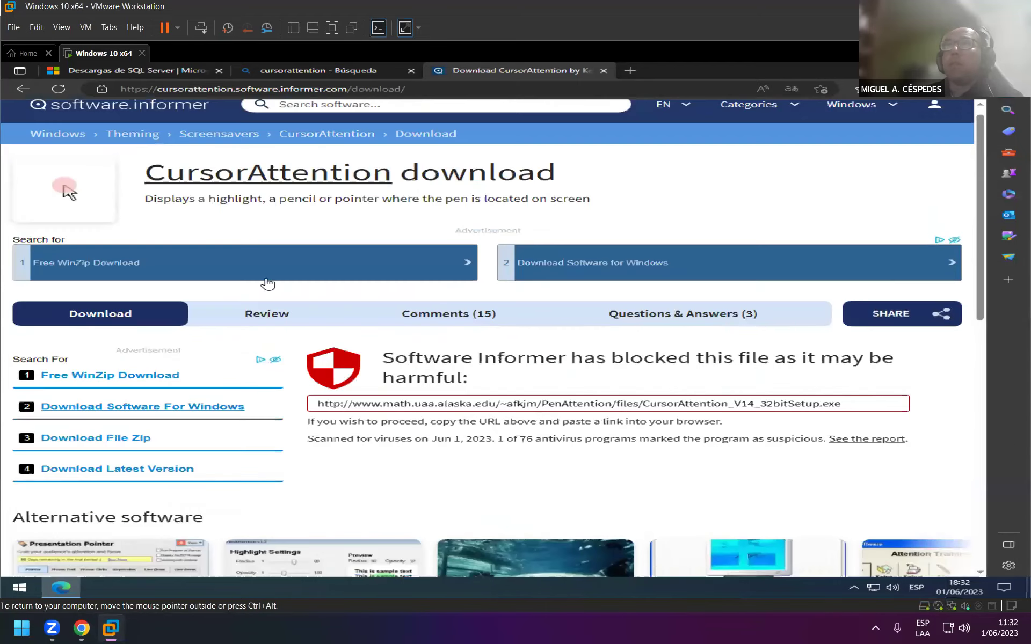
click(262, 272)
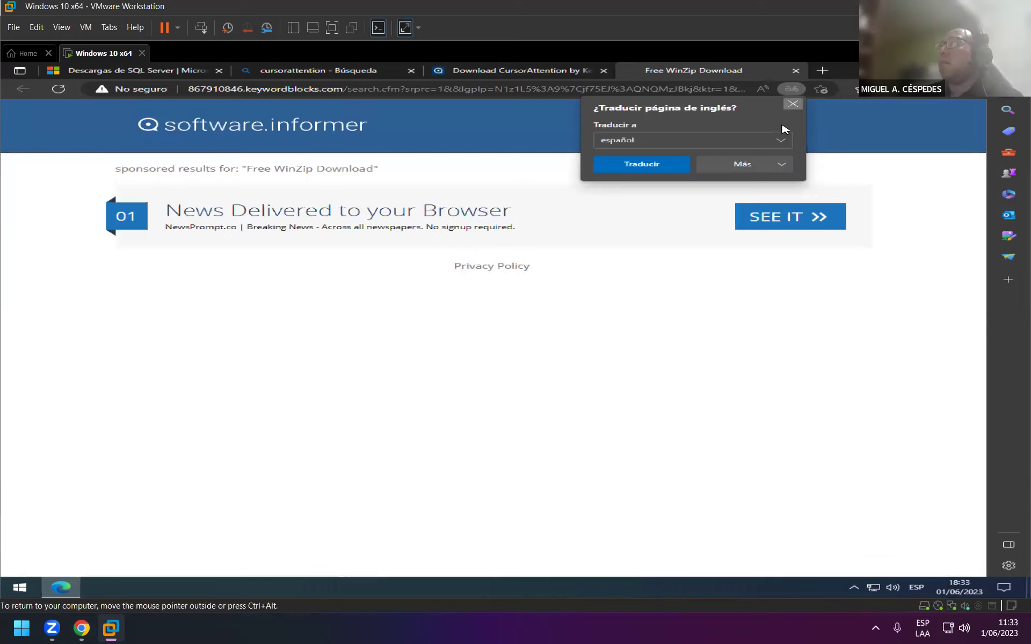
click(793, 103)
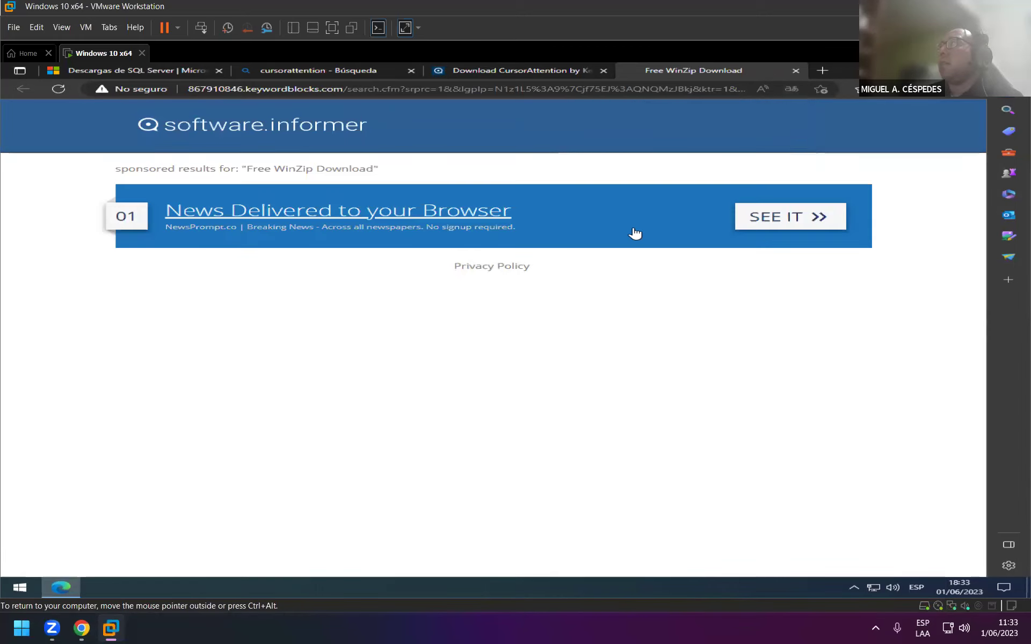
click(419, 209)
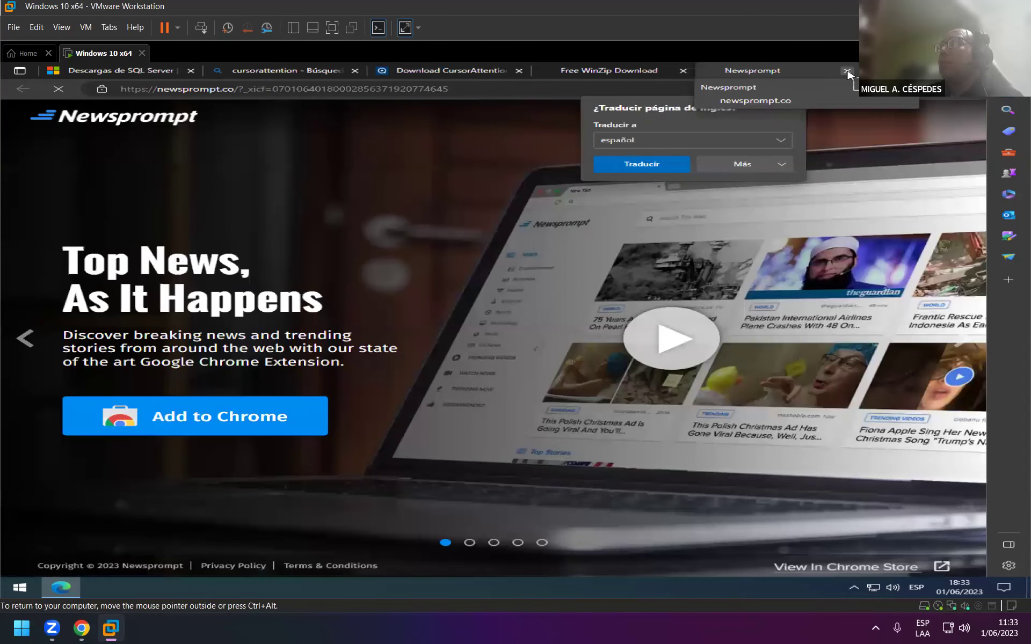
click(847, 72)
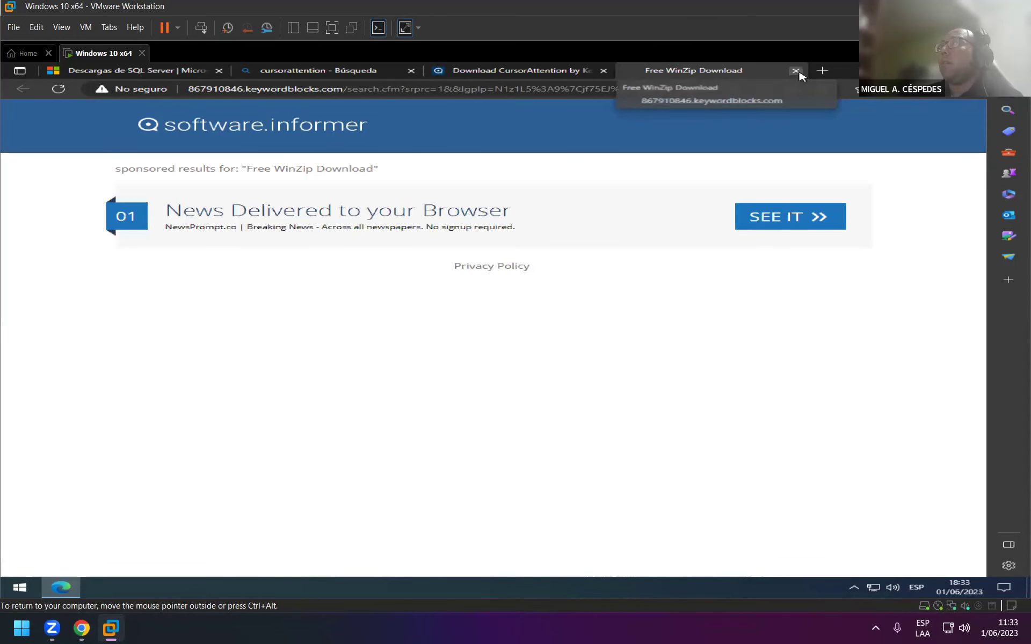
key(ctrl+w)
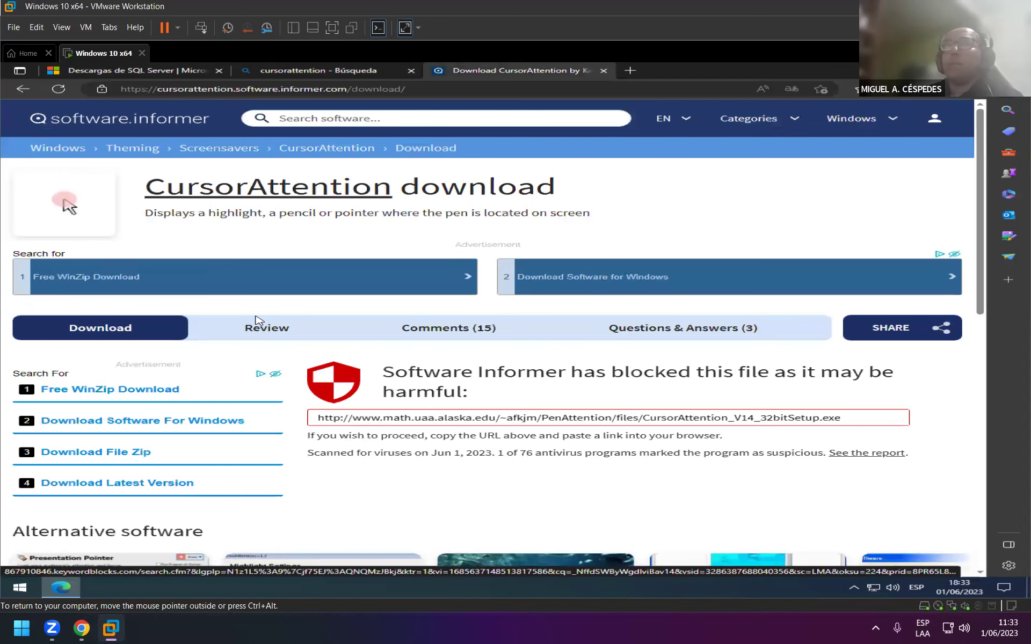
Step: Check the CursorAttention download section for an installer, opening the Free Download Manager advertisement and closing its tab again
scroll(215, 306, down, 1)
click(124, 265)
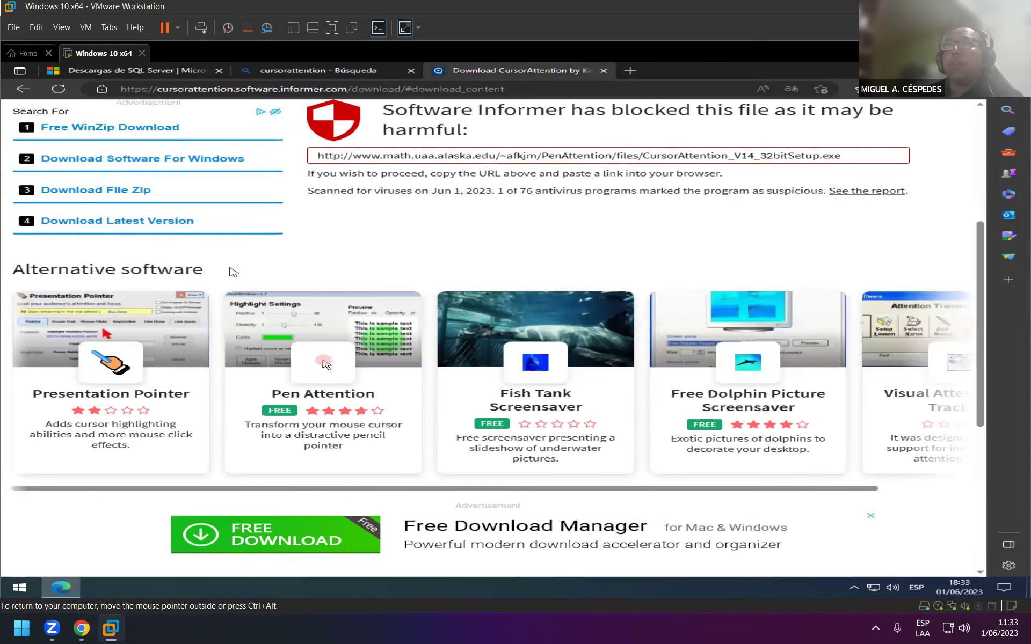
scroll(302, 495, down, 2)
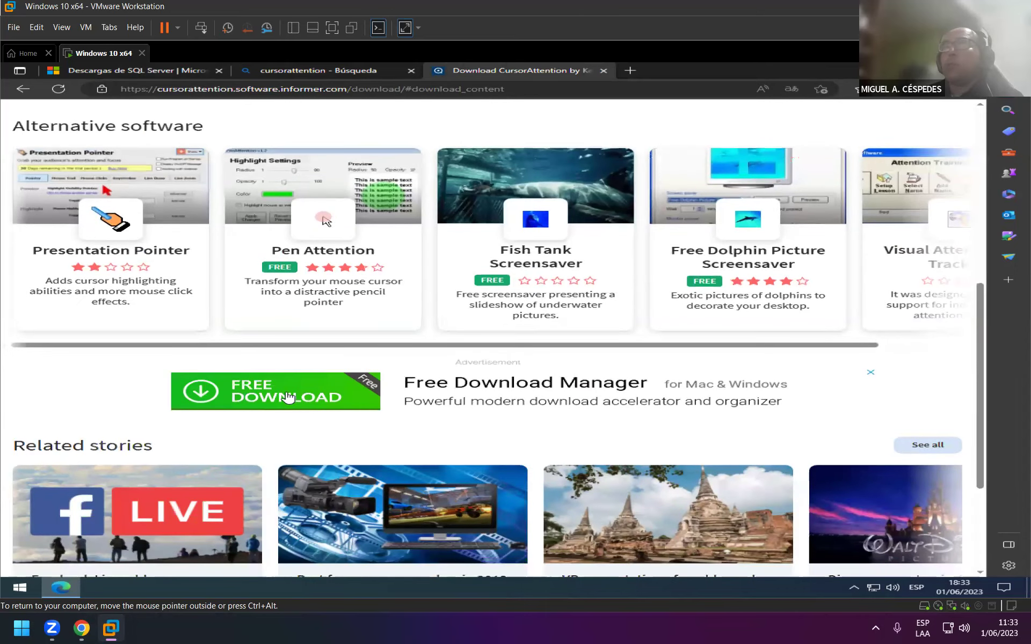
click(268, 390)
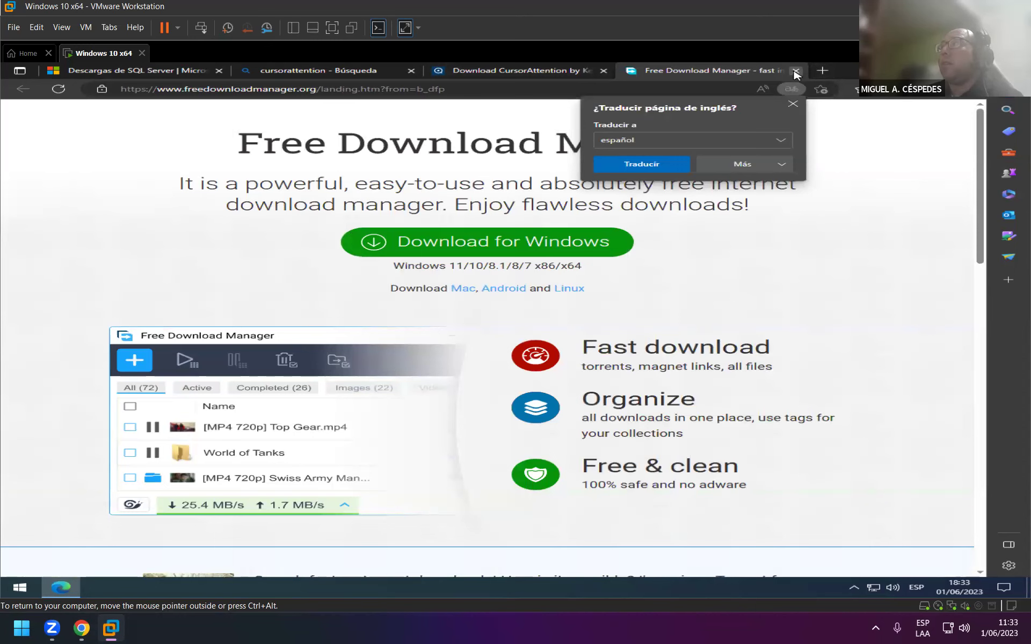
click(796, 72)
scroll(301, 398, up, 3)
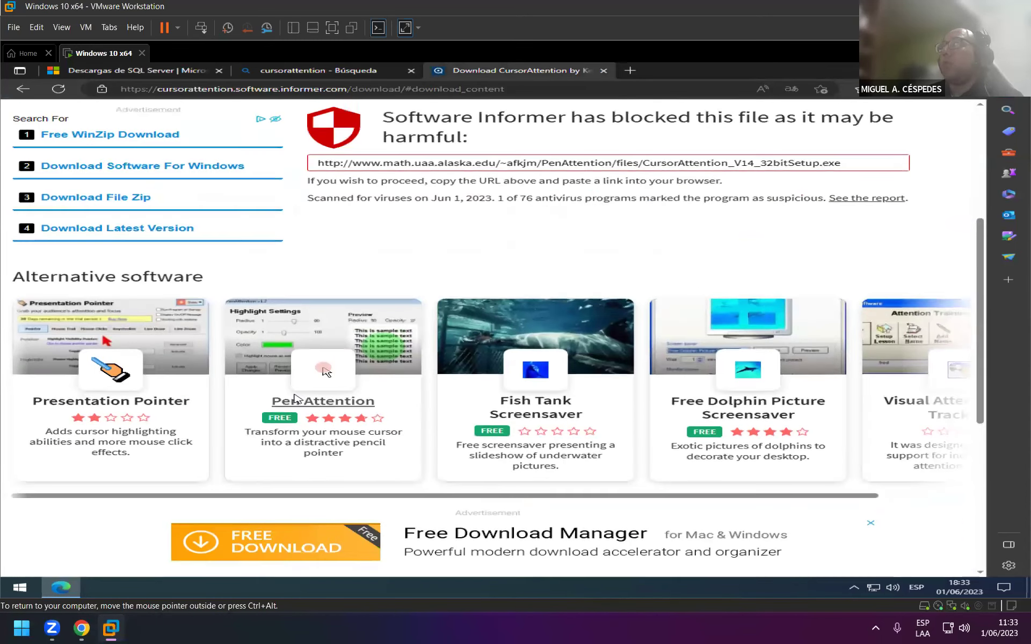
scroll(295, 398, up, 5)
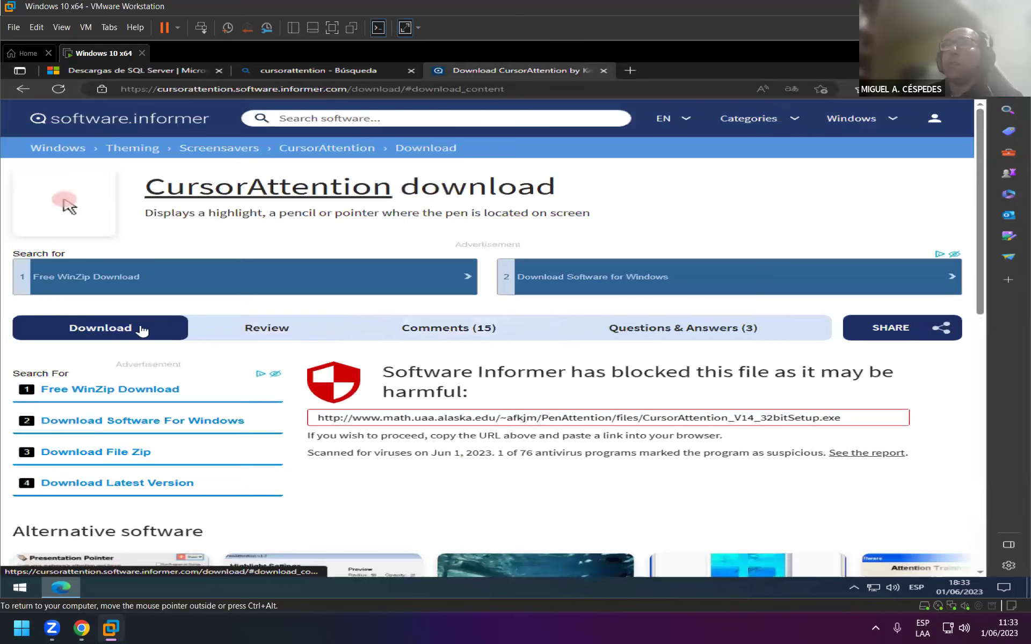
Step: Look through the CursorAttention download page, including its alternative software and related stories, for an installer link
scroll(143, 331, down, 5)
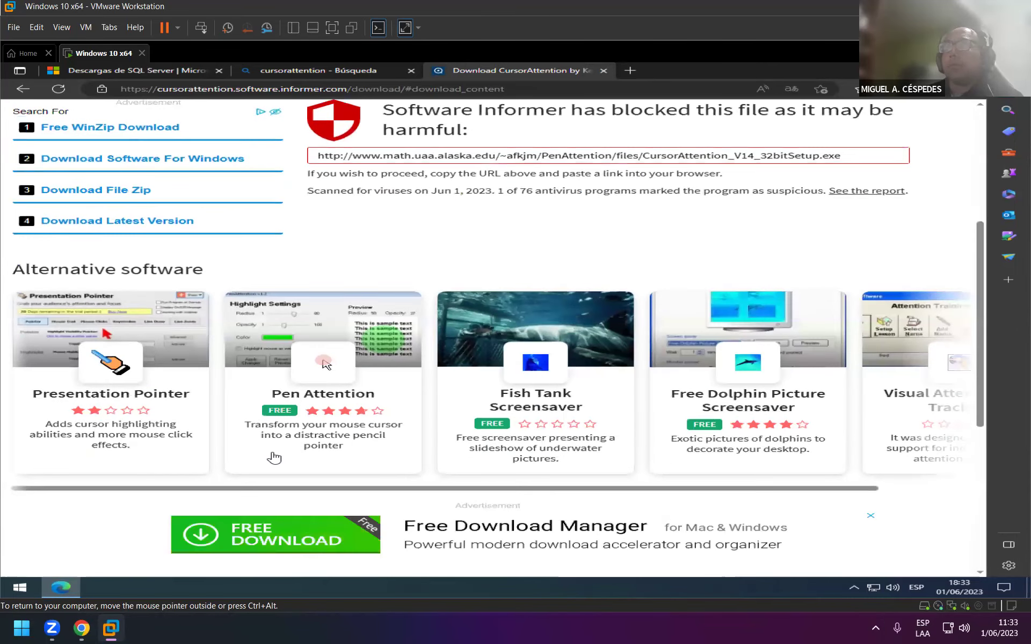
scroll(274, 458, down, 3)
scroll(280, 450, down, 3)
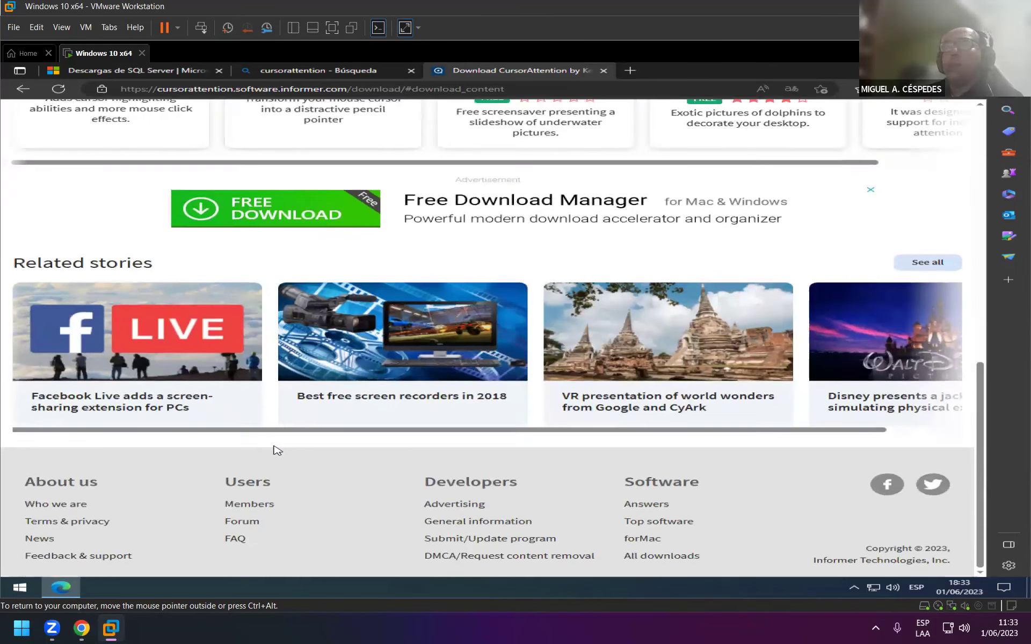
scroll(268, 449, up, 9)
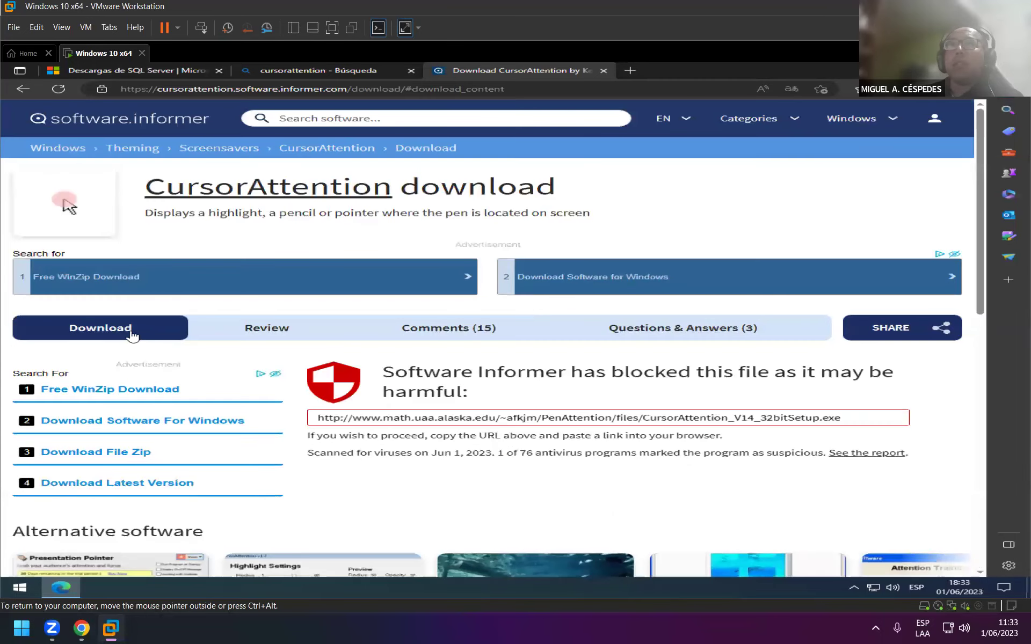
click(115, 328)
scroll(118, 329, down, 4)
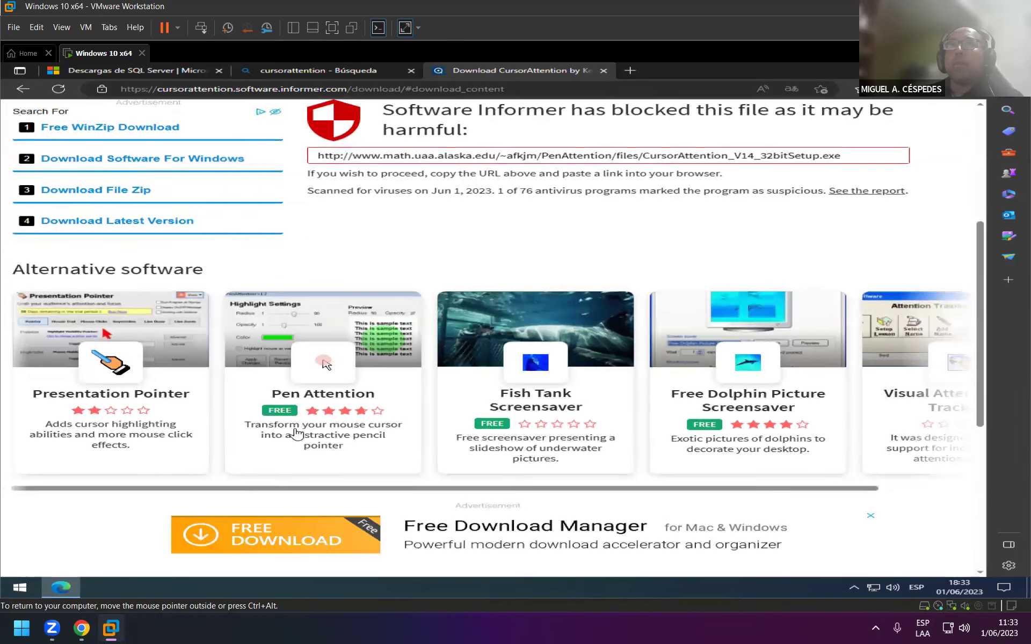
click(250, 532)
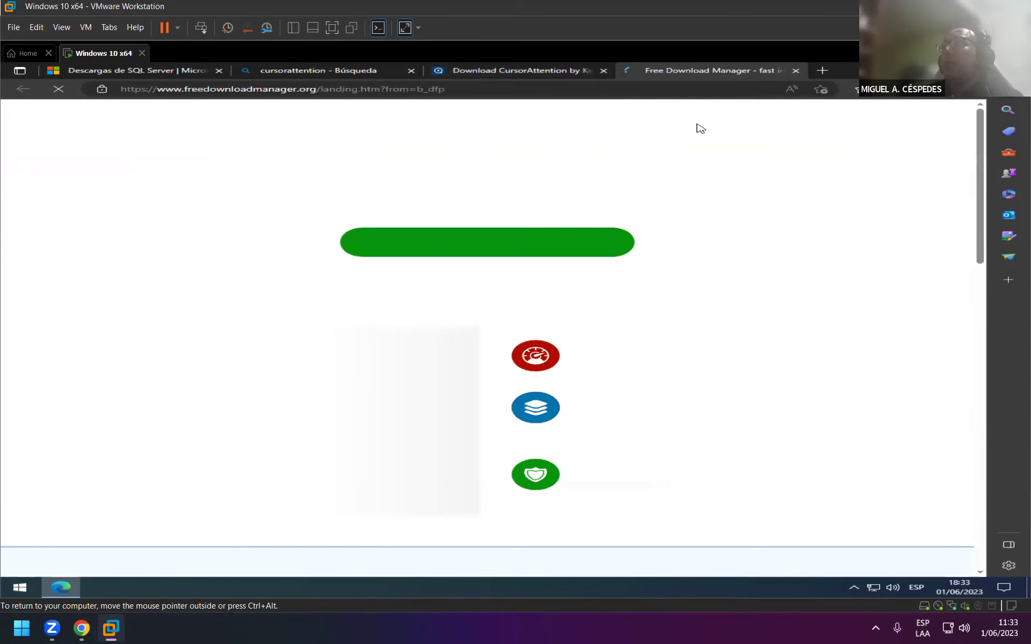
click(479, 248)
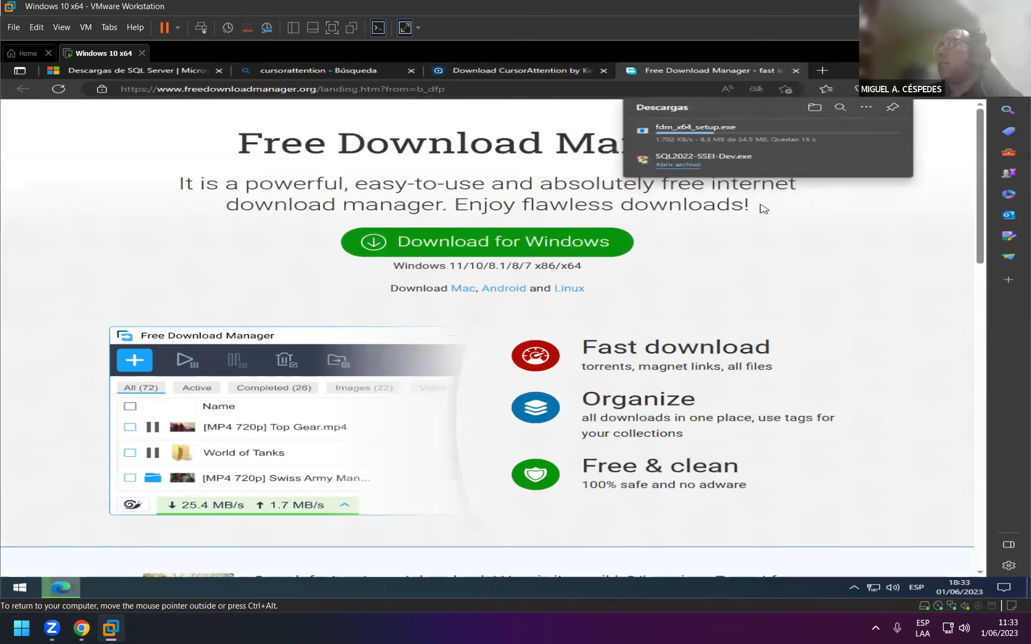
mouse_move(842, 138)
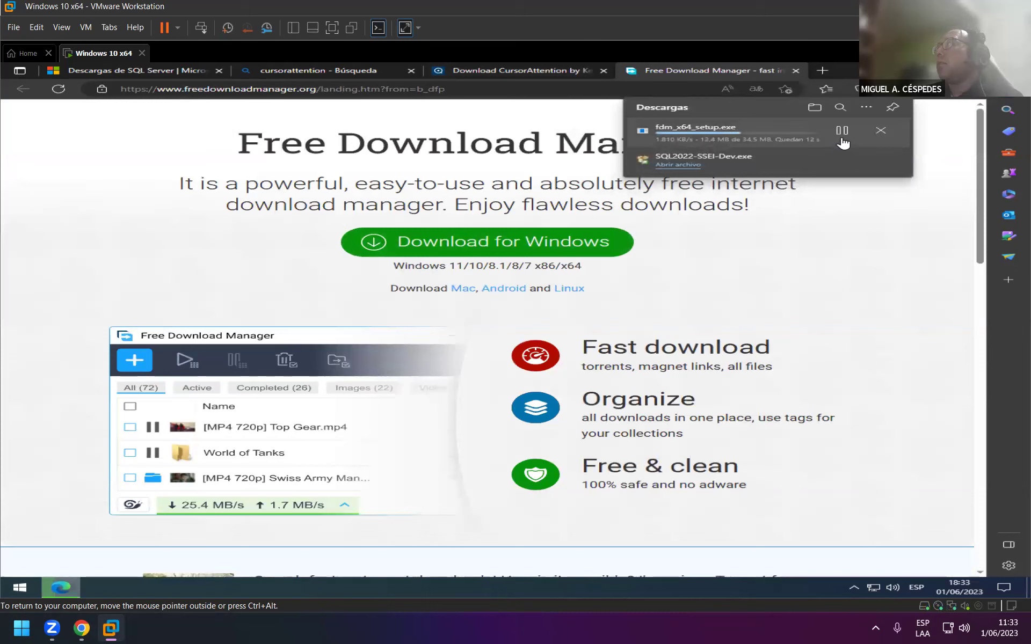
click(884, 130)
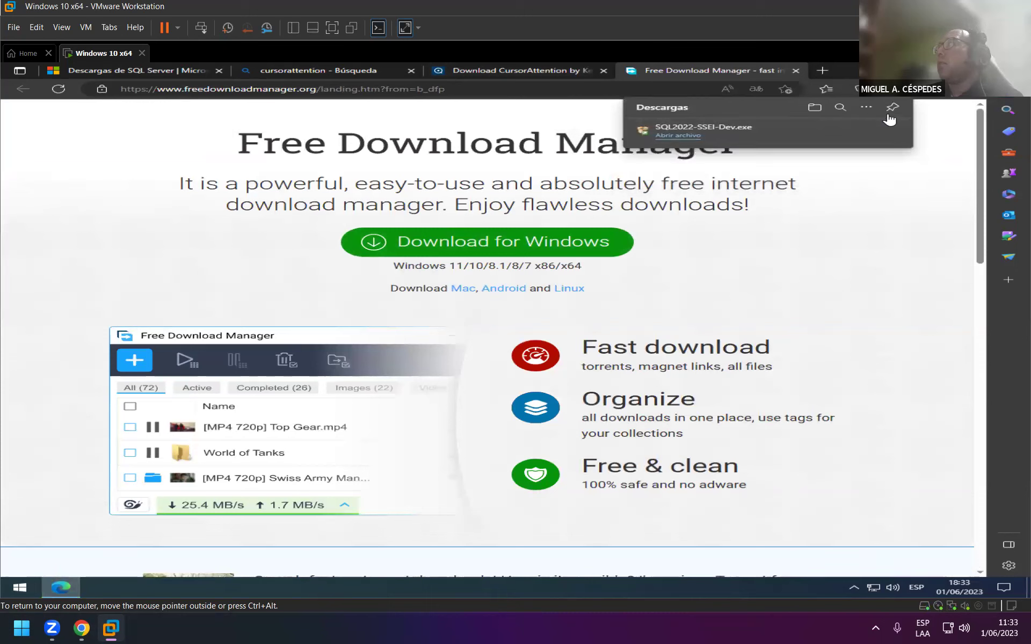
click(865, 108)
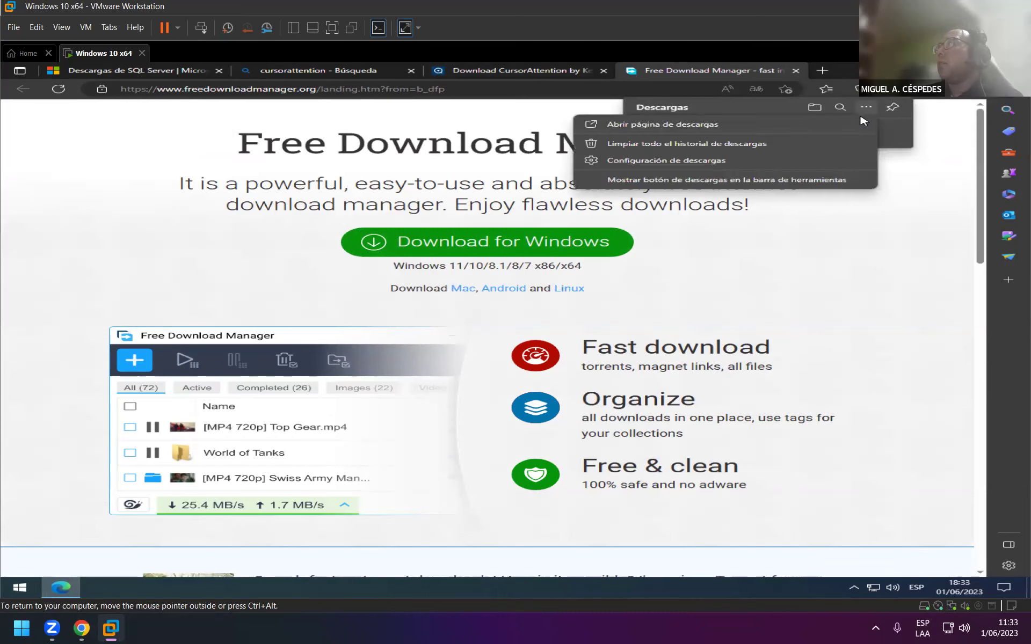
click(780, 144)
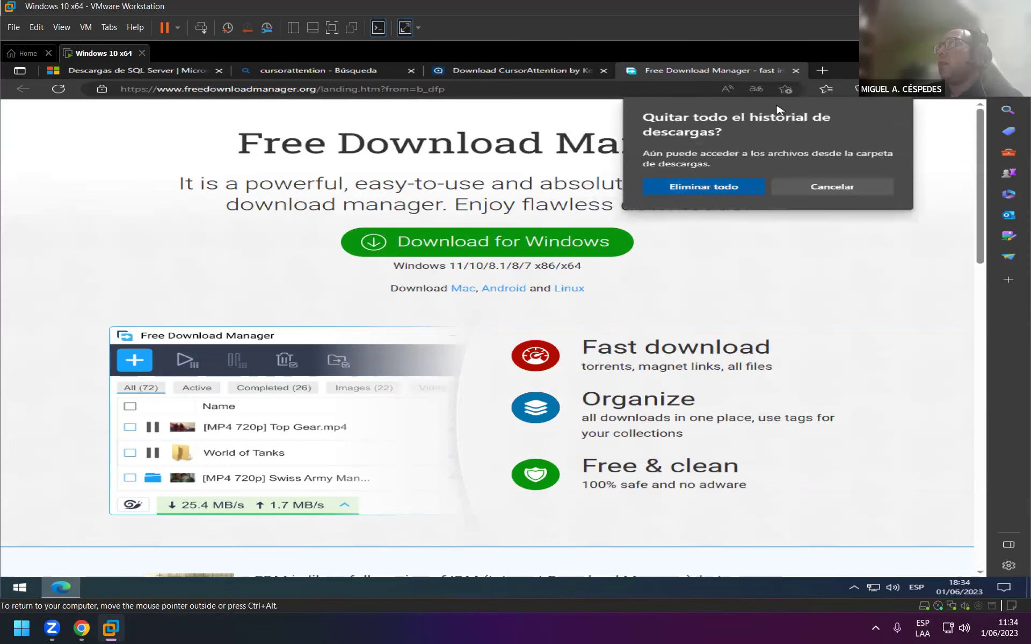
click(796, 70)
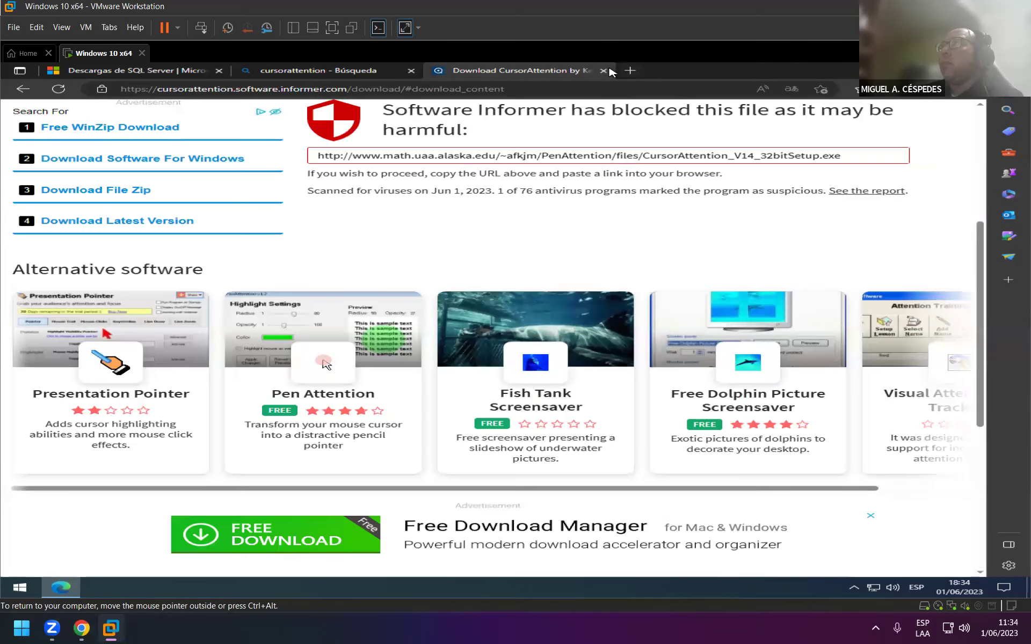
Step: Close the Software Informer page, cut "cursorattention" from the Bing search, and replace Bing with the Google home page by searching for "google"
click(603, 70)
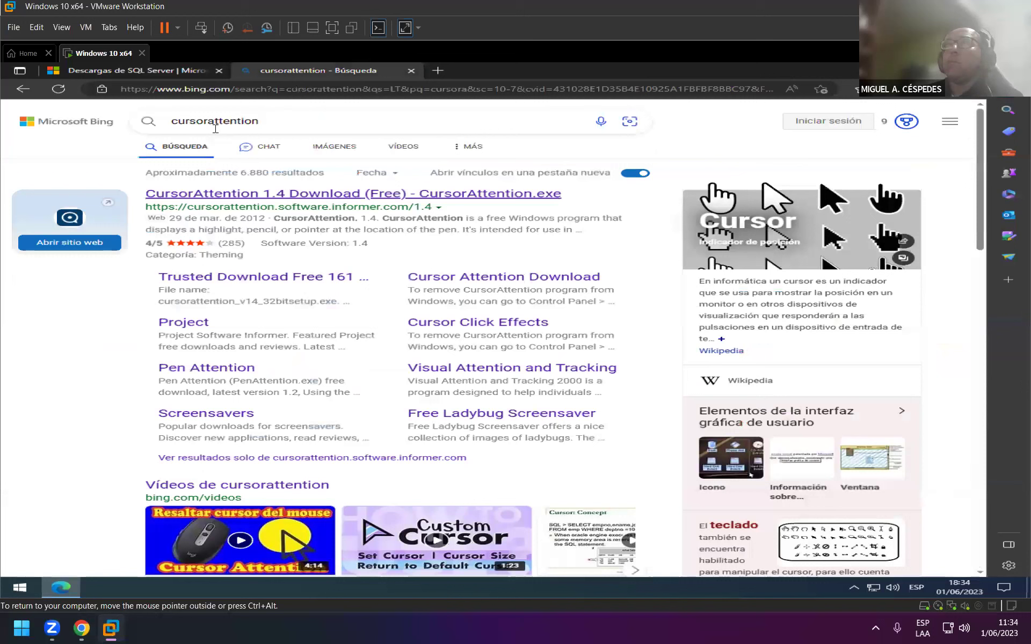
drag(272, 119, 120, 124)
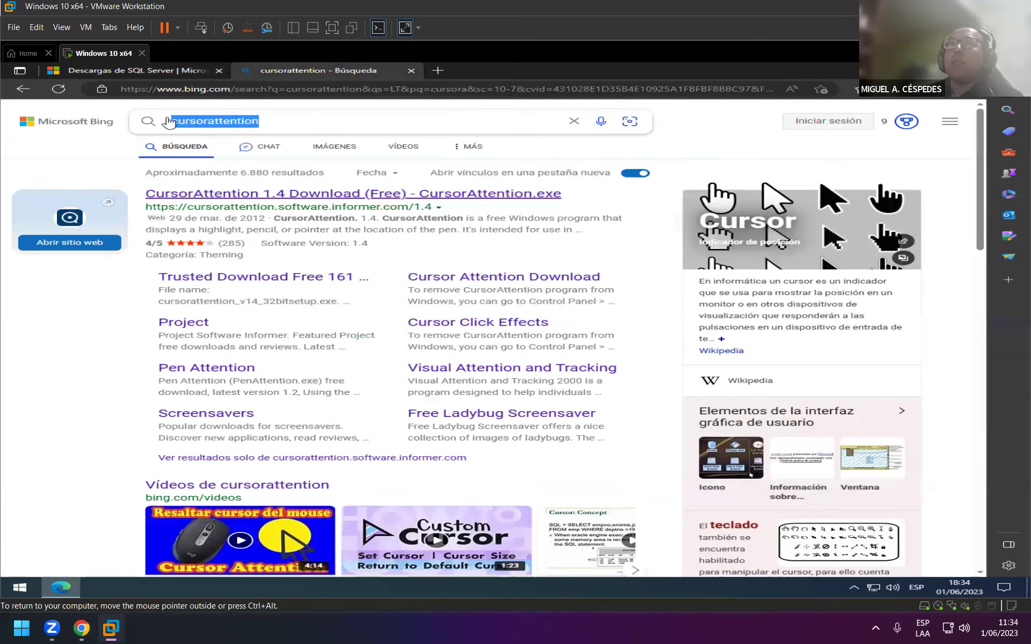
right_click(194, 116)
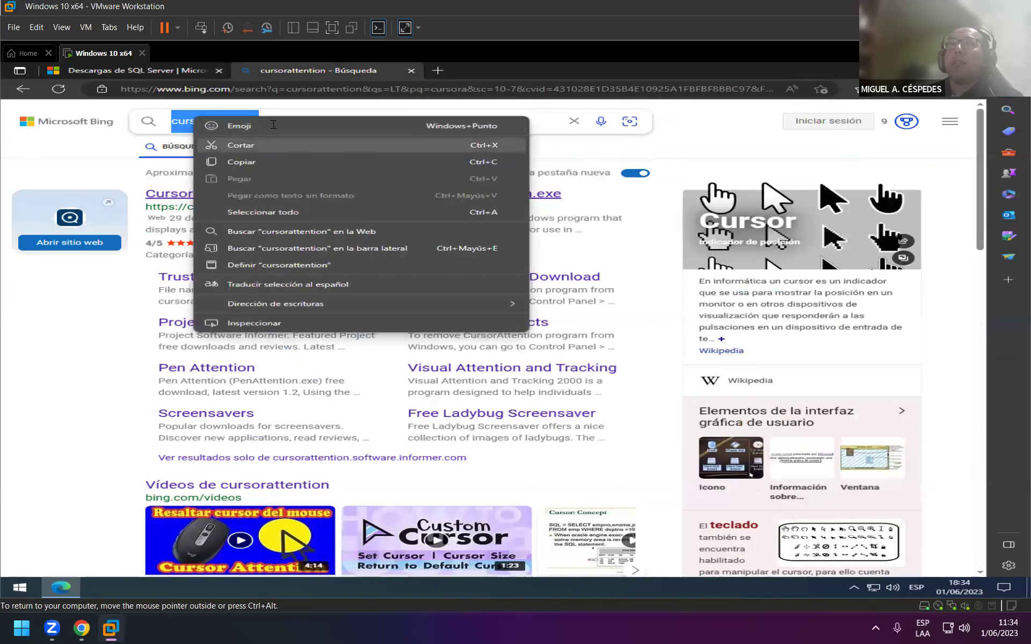
click(274, 144)
text(google)
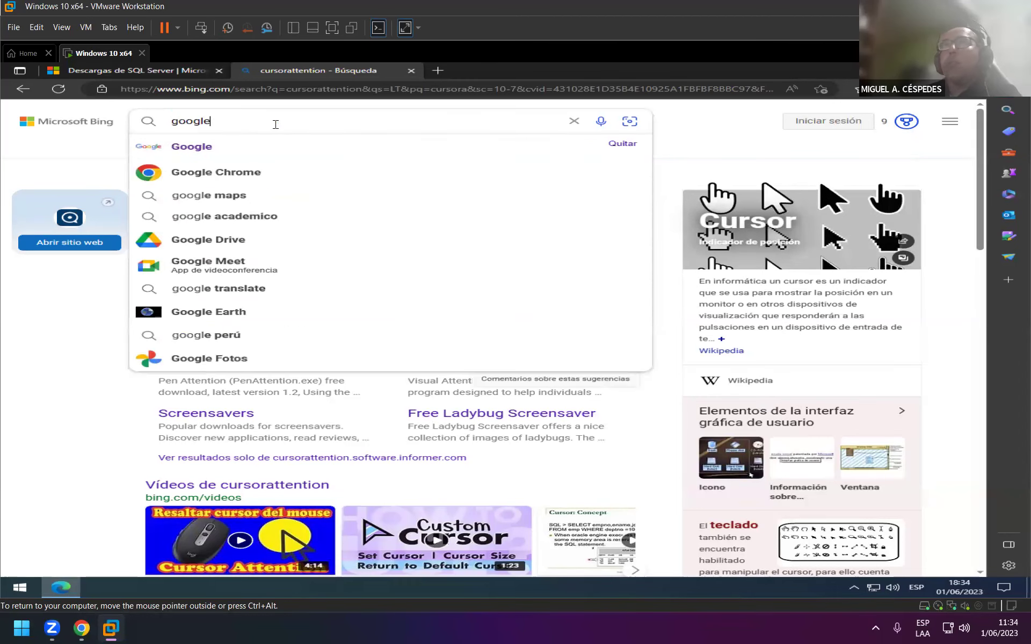
key(Return)
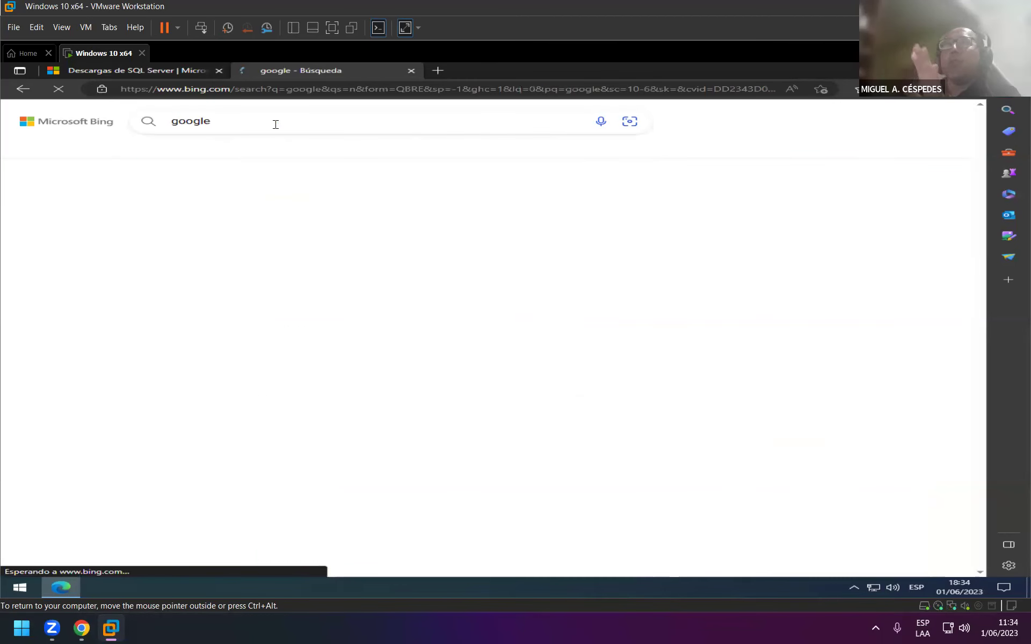
click(194, 246)
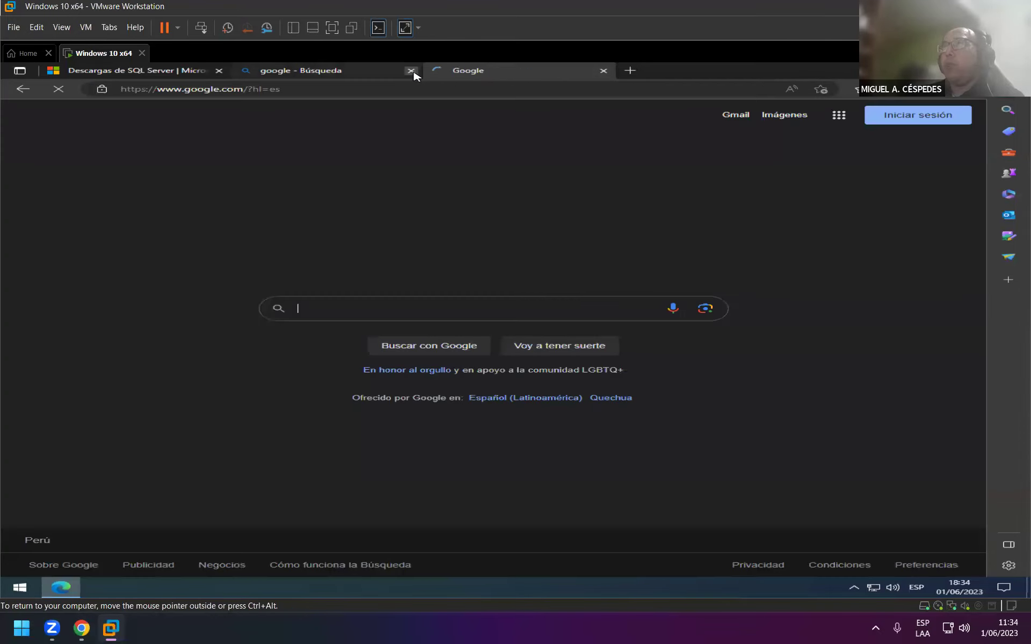
click(412, 70)
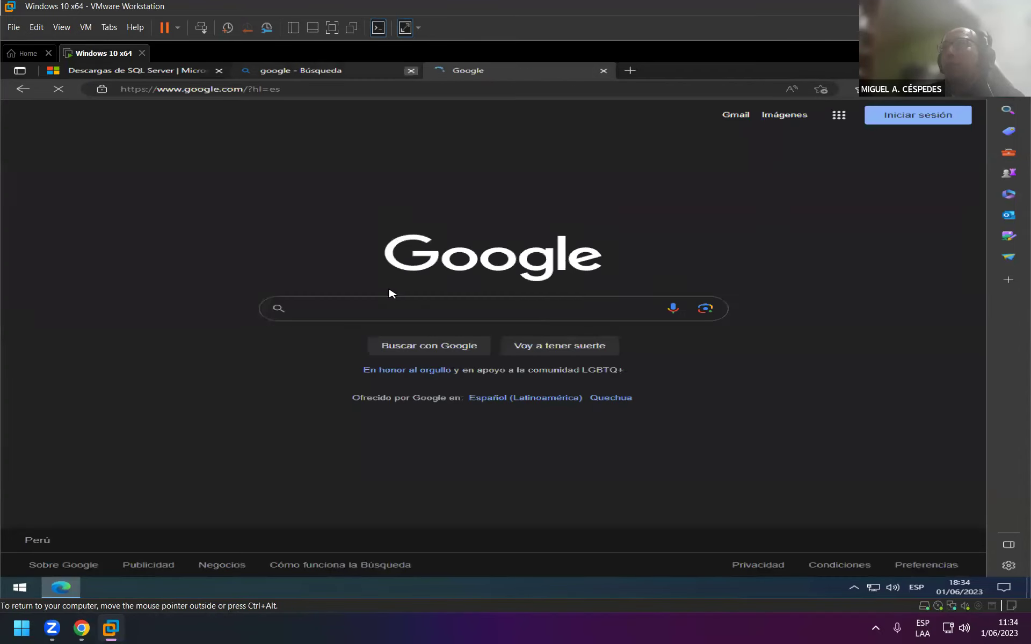
Step: Search Google for the cut term "cursorattention" and open the "CursorAttention 1.4 Download (Free)" result
right_click(369, 310)
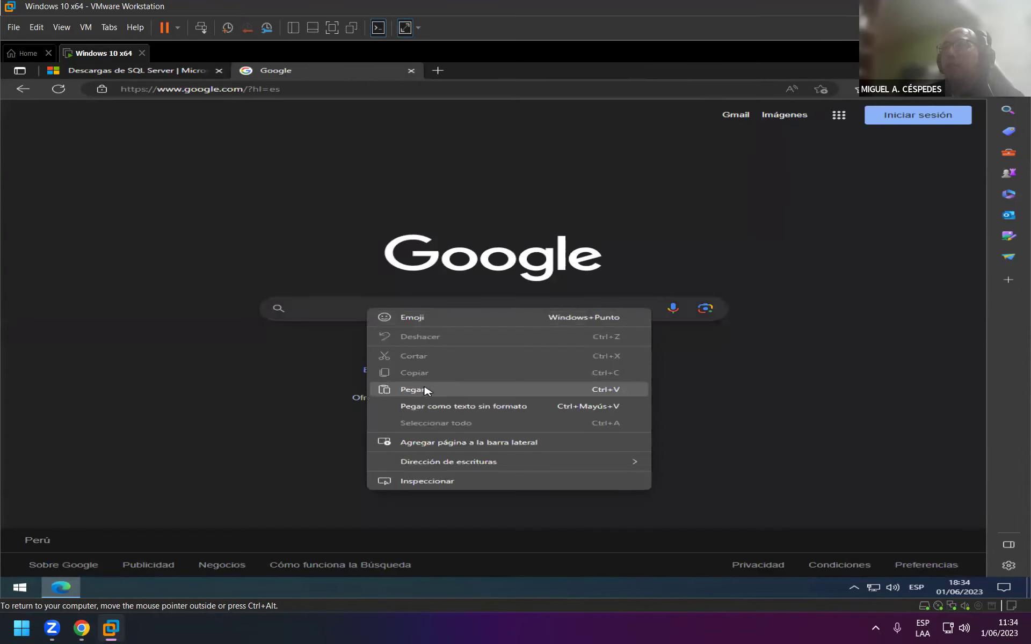
click(424, 390)
click(444, 359)
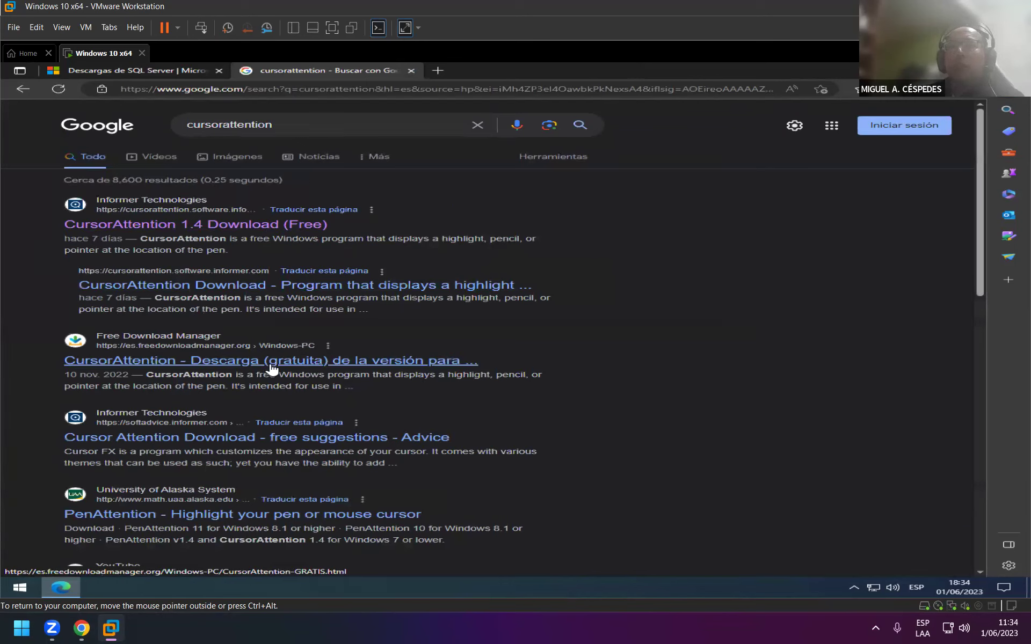
click(293, 225)
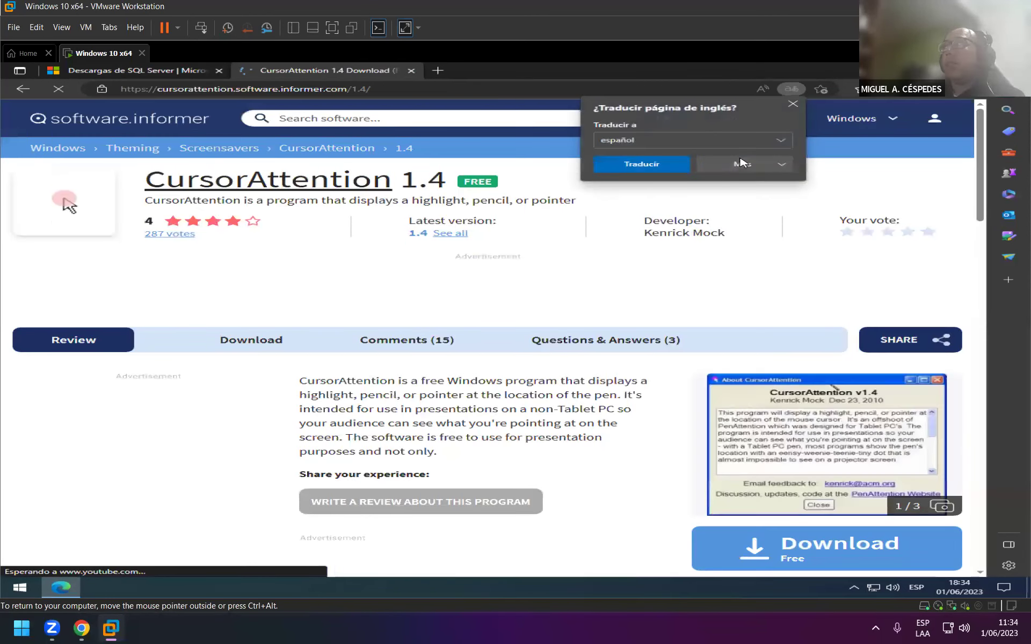
click(234, 302)
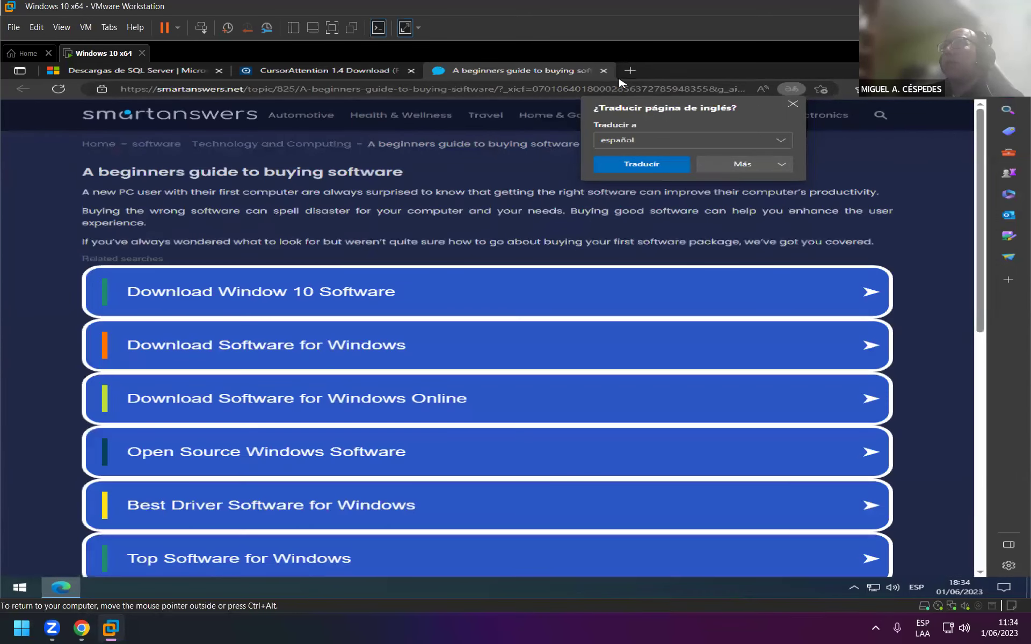
click(604, 71)
click(604, 71)
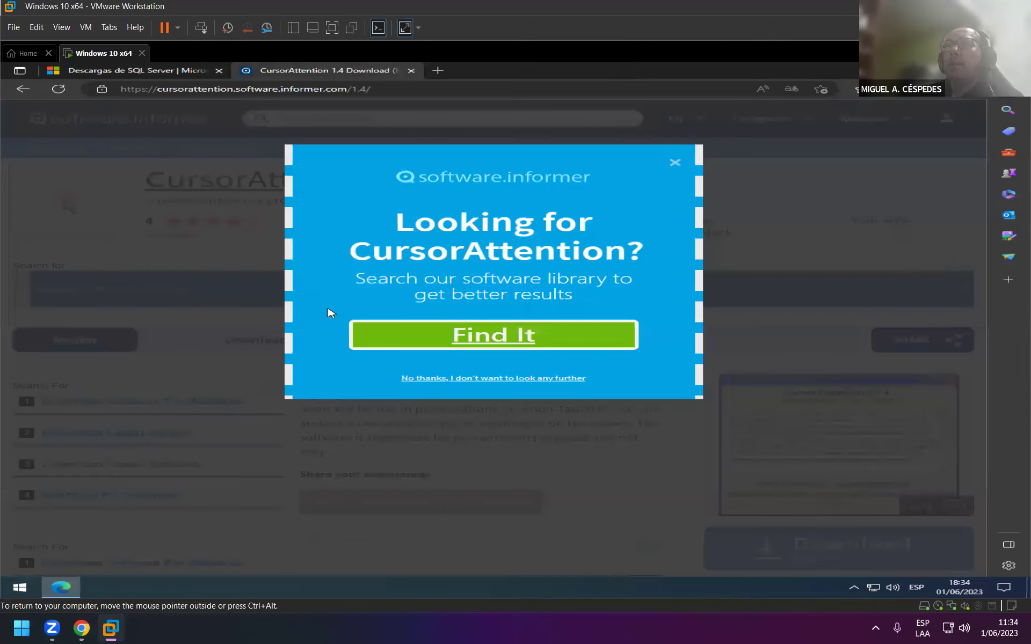
click(679, 165)
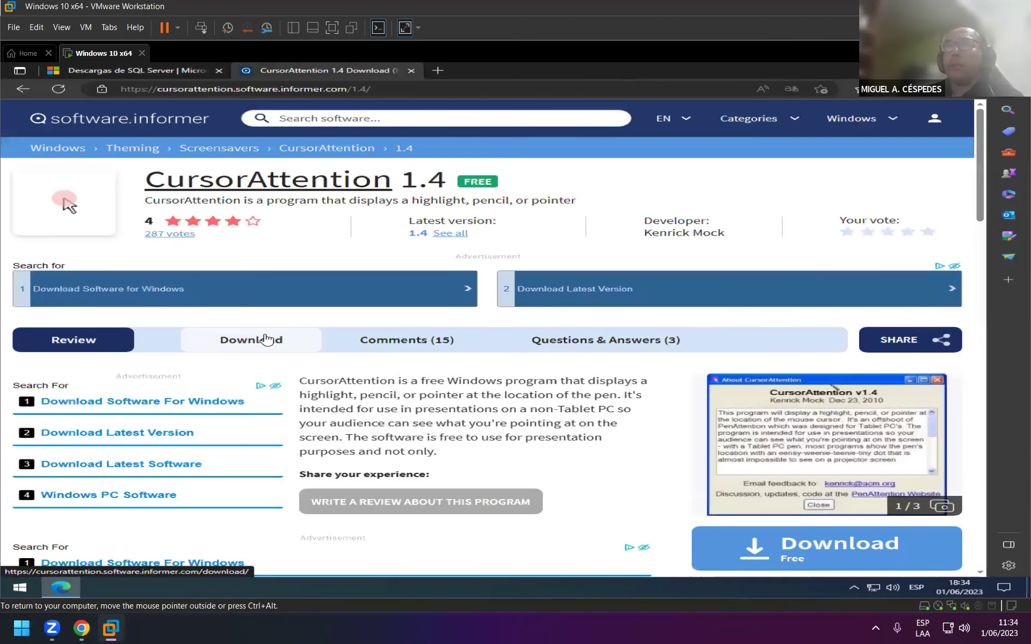
Step: Open the CursorAttention download page on Software Informer and translate it into Spanish
click(266, 340)
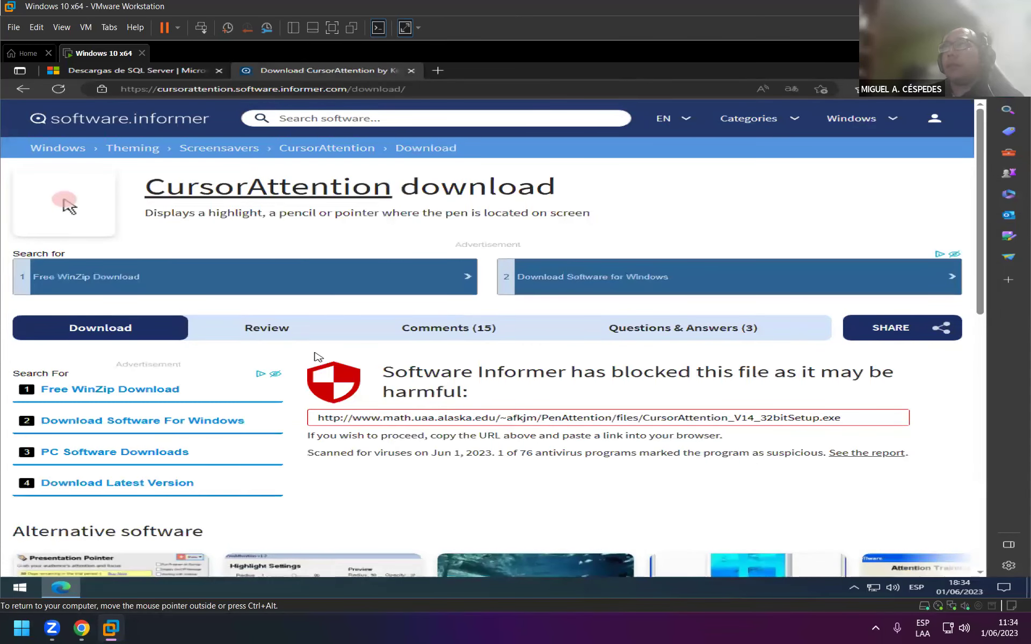
scroll(319, 357, down, 1)
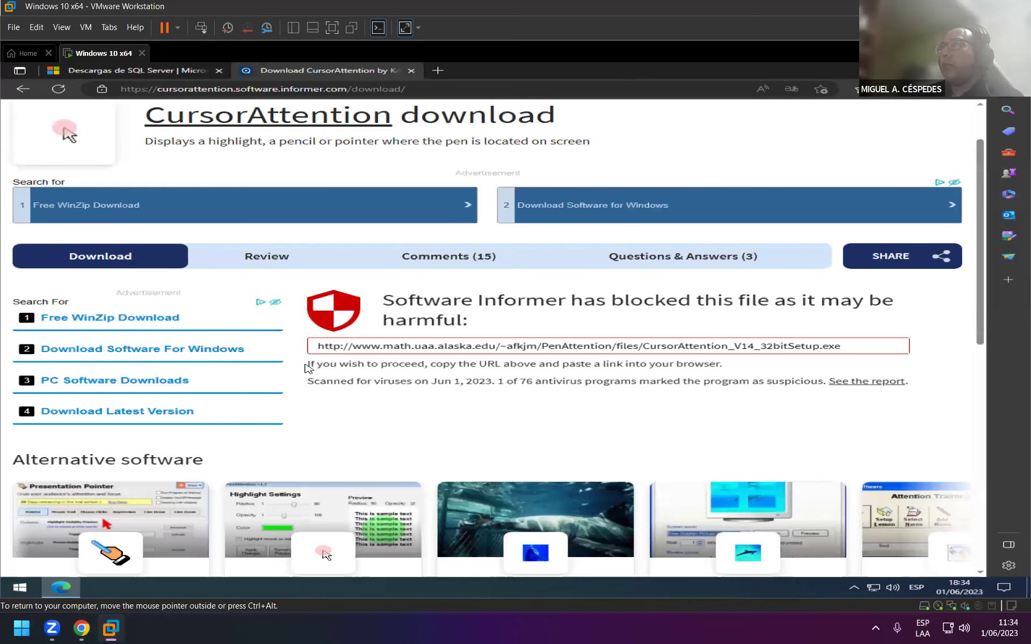
scroll(309, 368, down, 1)
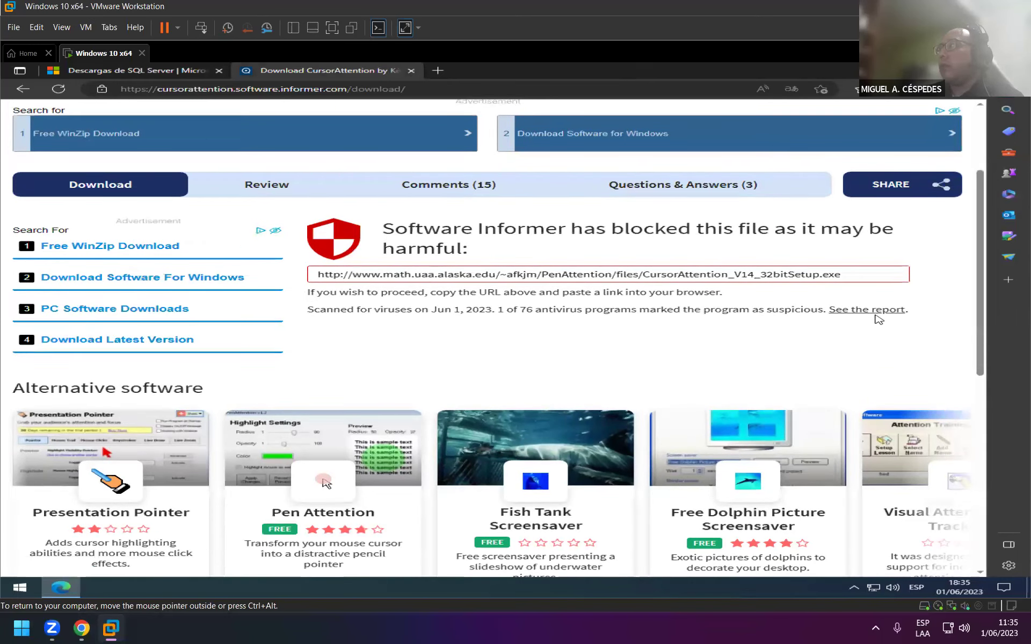
right_click(375, 342)
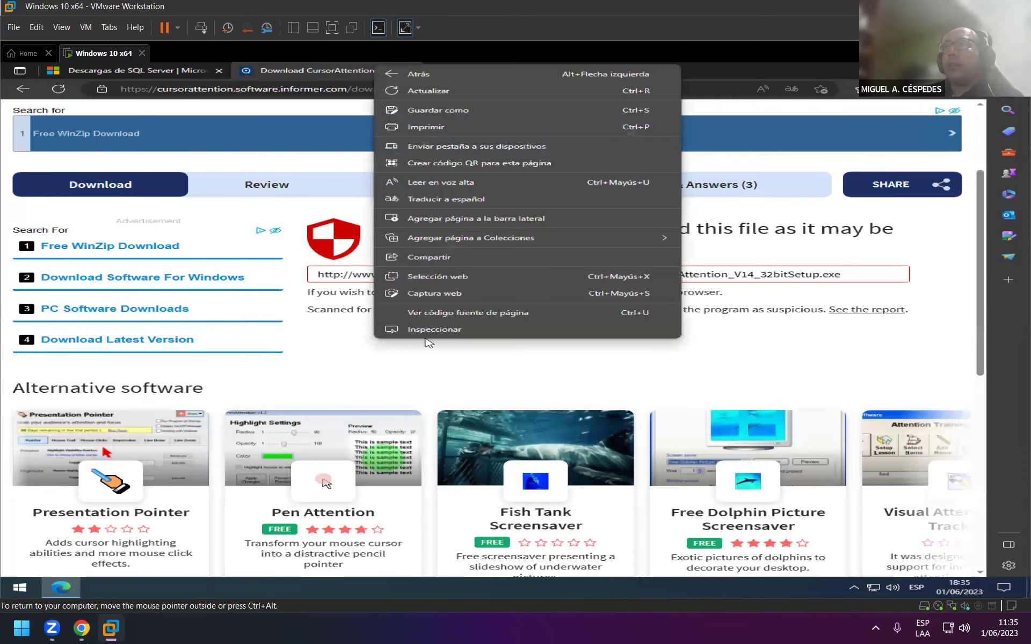
click(486, 202)
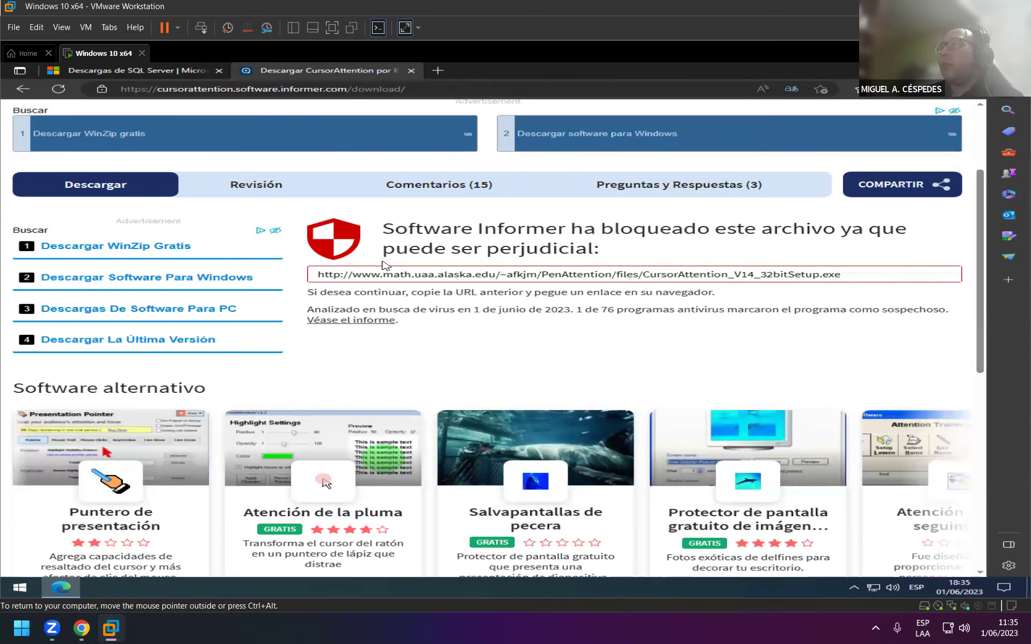
Step: Search the browser sidebar for the blocked CursorAttention_V14_32bitSetup.exe URL, and close the Software Informer page and the sidebar
drag(320, 273, 881, 279)
right_click(799, 283)
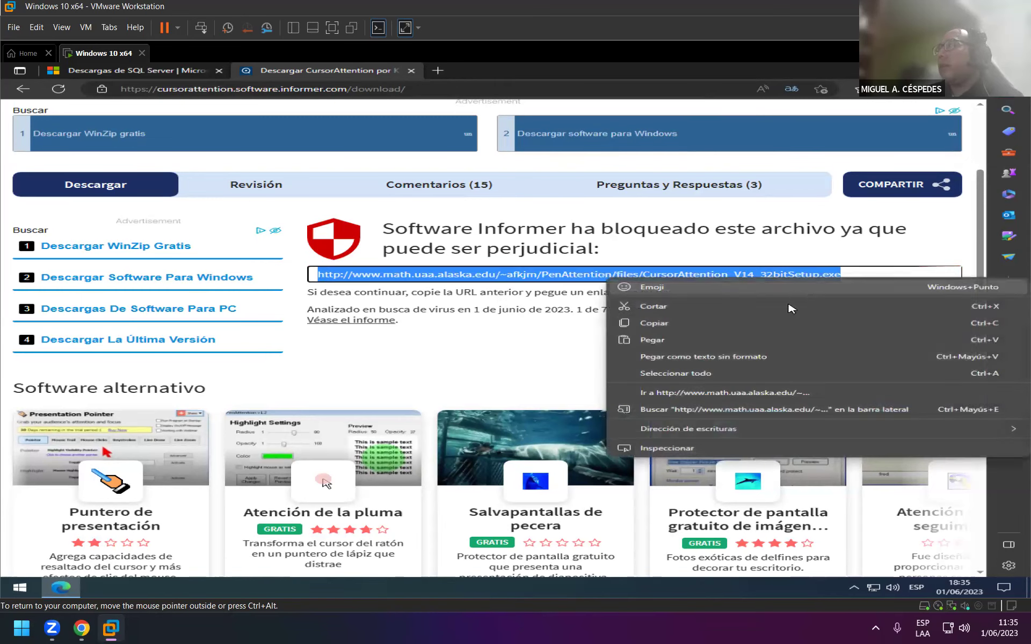
click(730, 410)
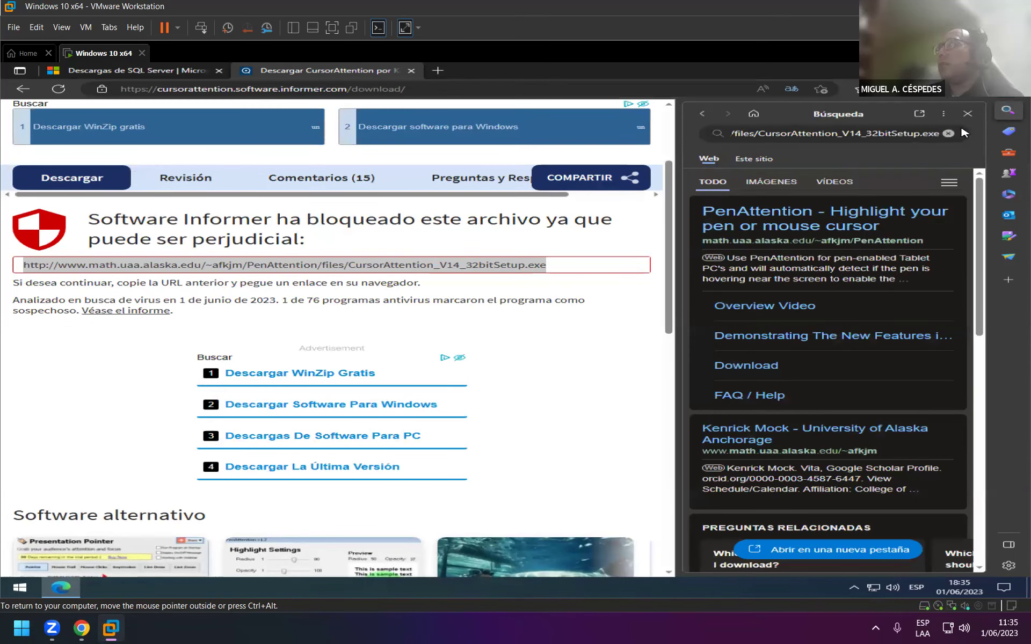
click(411, 70)
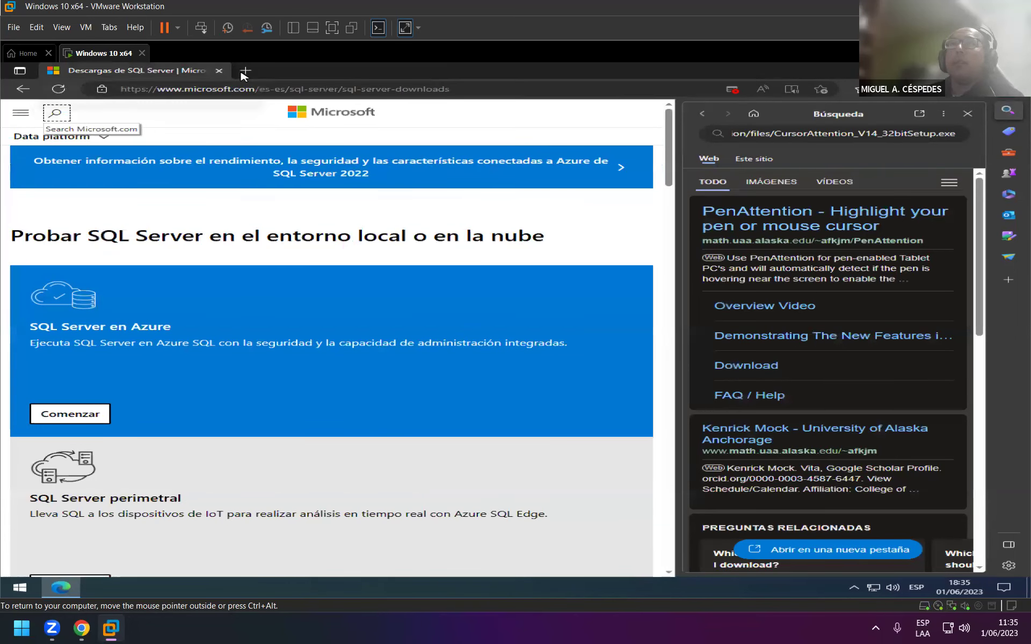
click(967, 116)
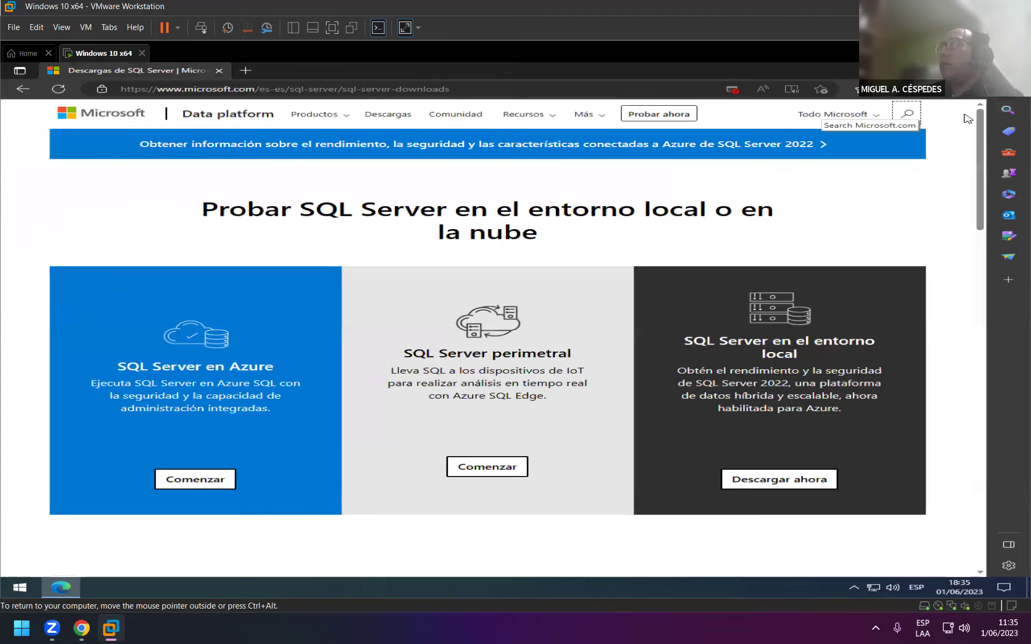
Step: Search Bing for "cursorattention" in a new tab and look through the results for another download source
click(246, 71)
click(244, 88)
click(212, 125)
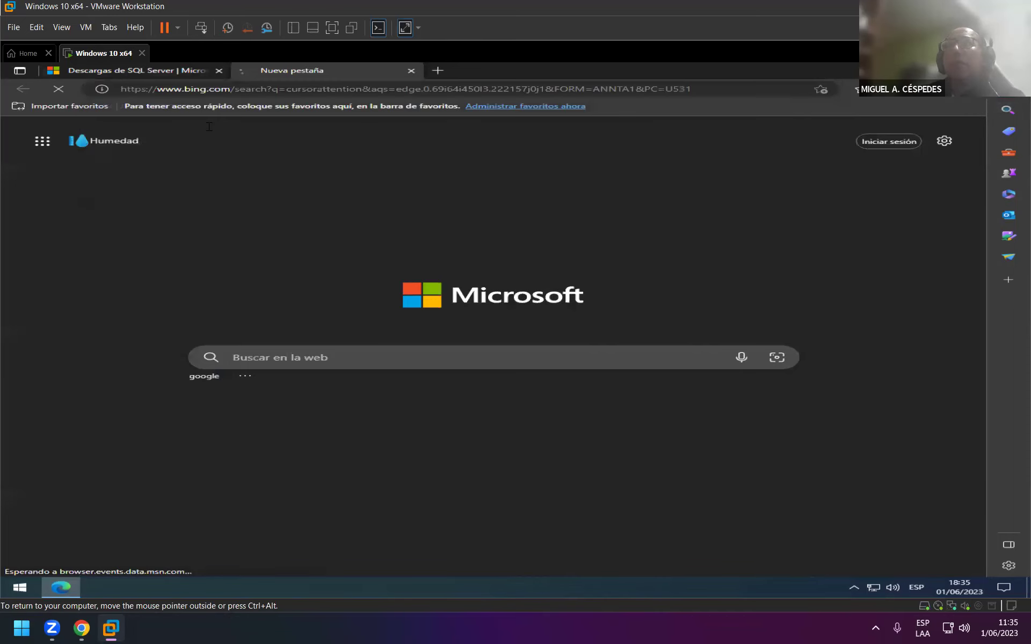
scroll(317, 303, down, 3)
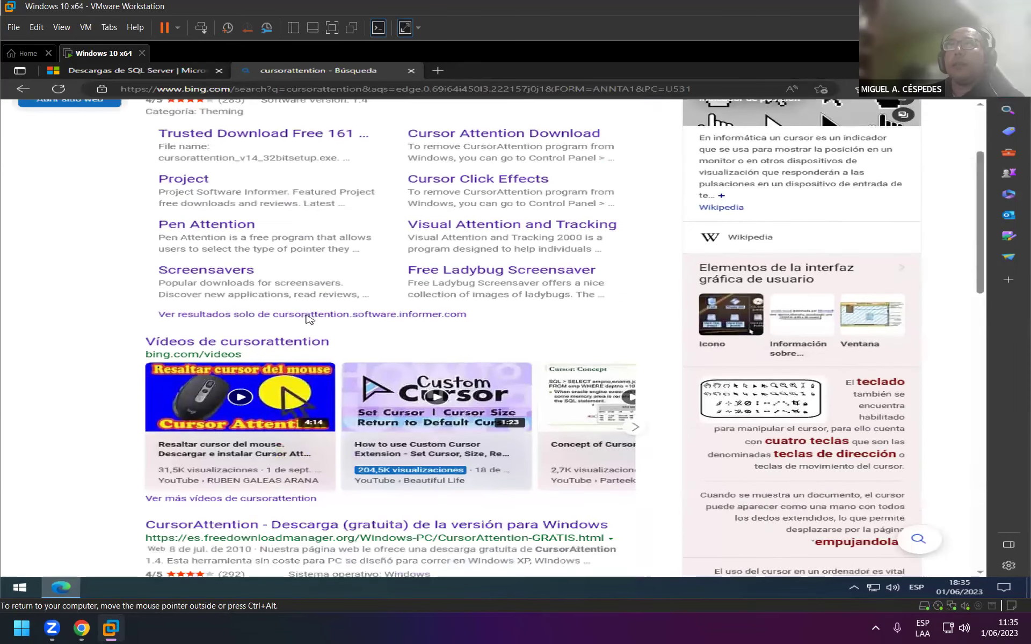
Step: Try to download CursorAttention from the Spanish Free Download Manager page in the Bing results, and return to those results
scroll(309, 319, down, 4)
click(295, 312)
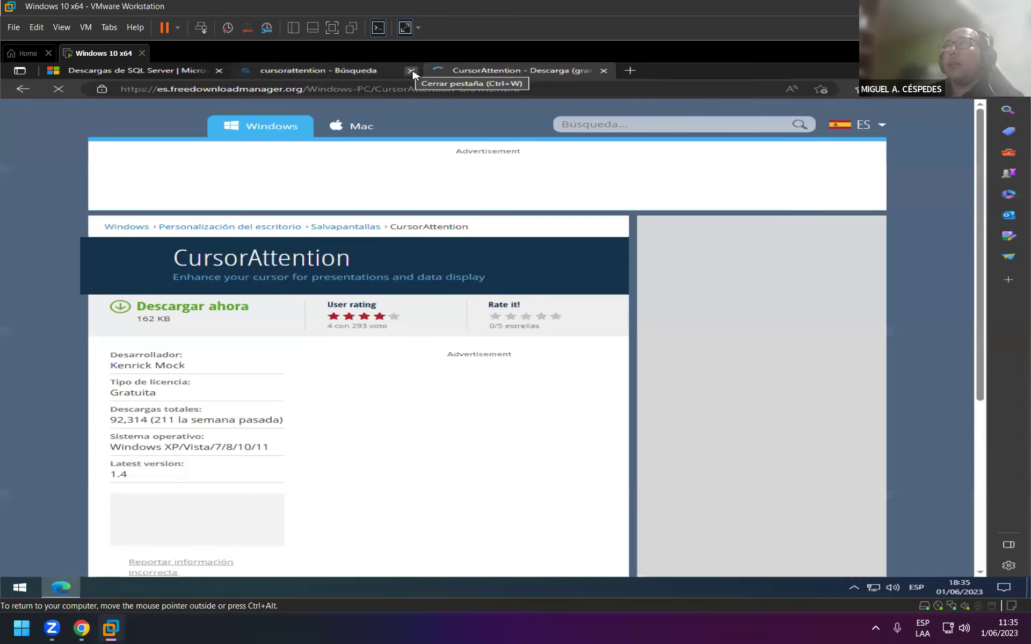
click(411, 70)
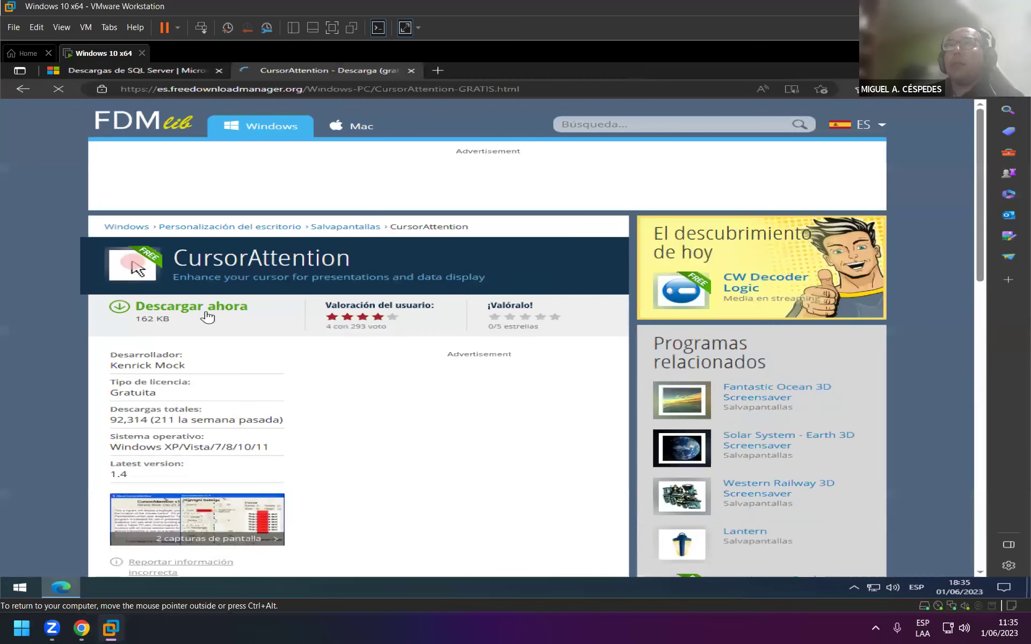
click(247, 318)
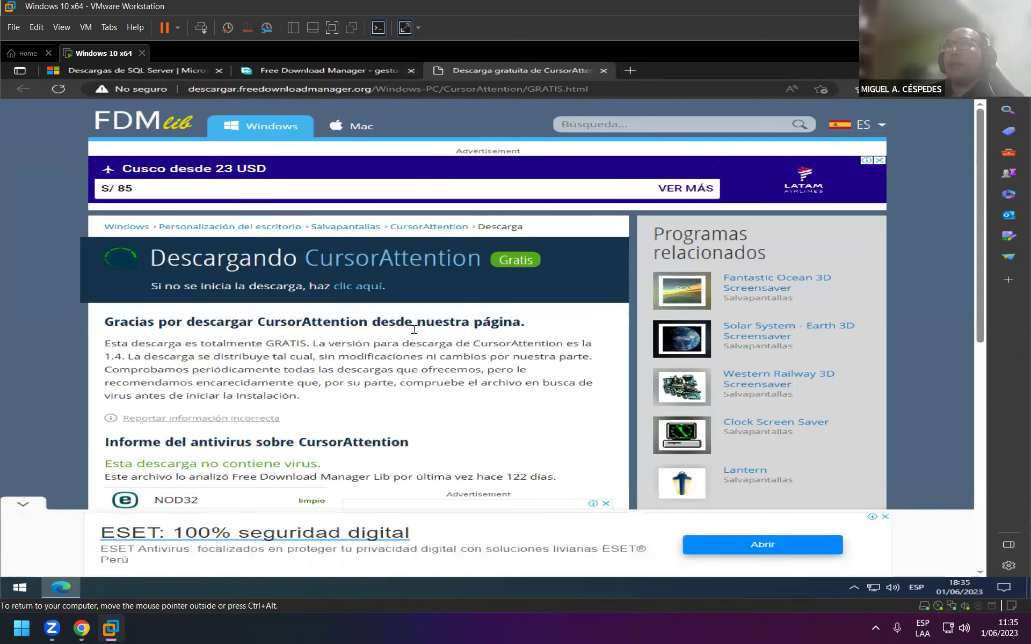
click(371, 287)
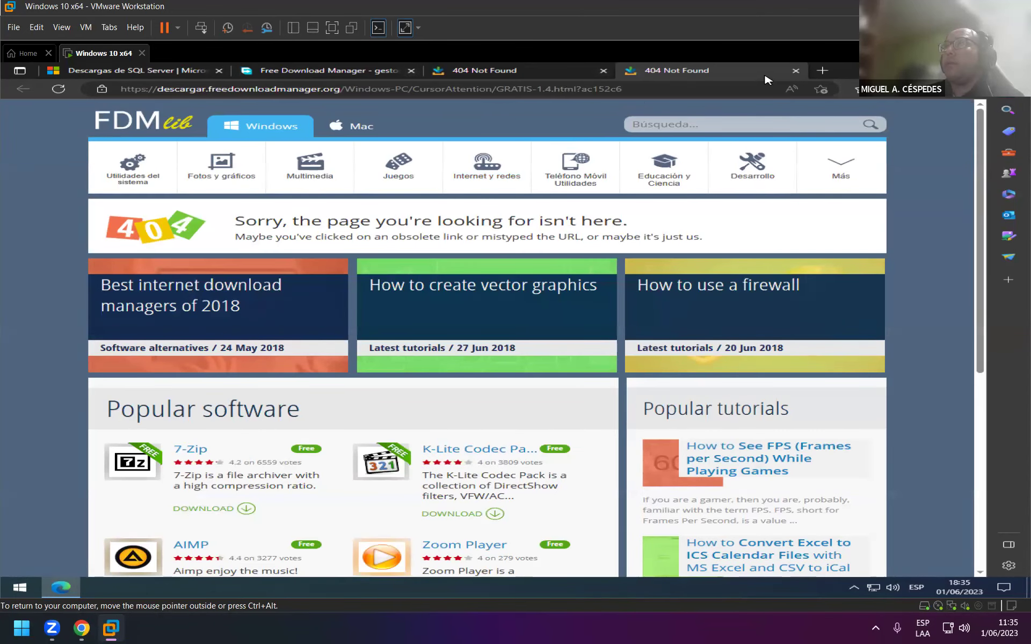
click(796, 71)
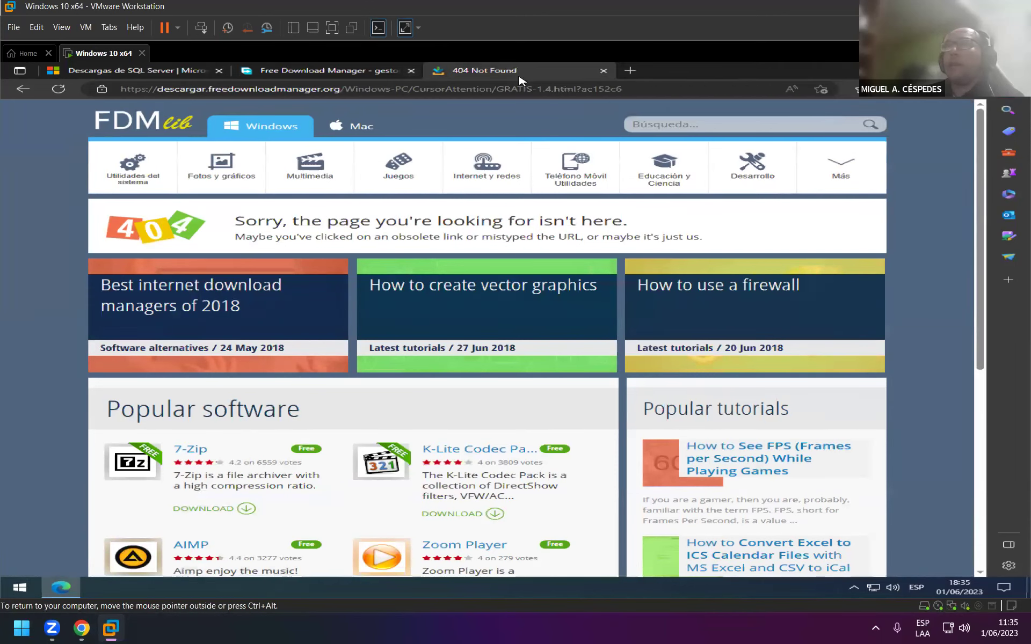
click(23, 90)
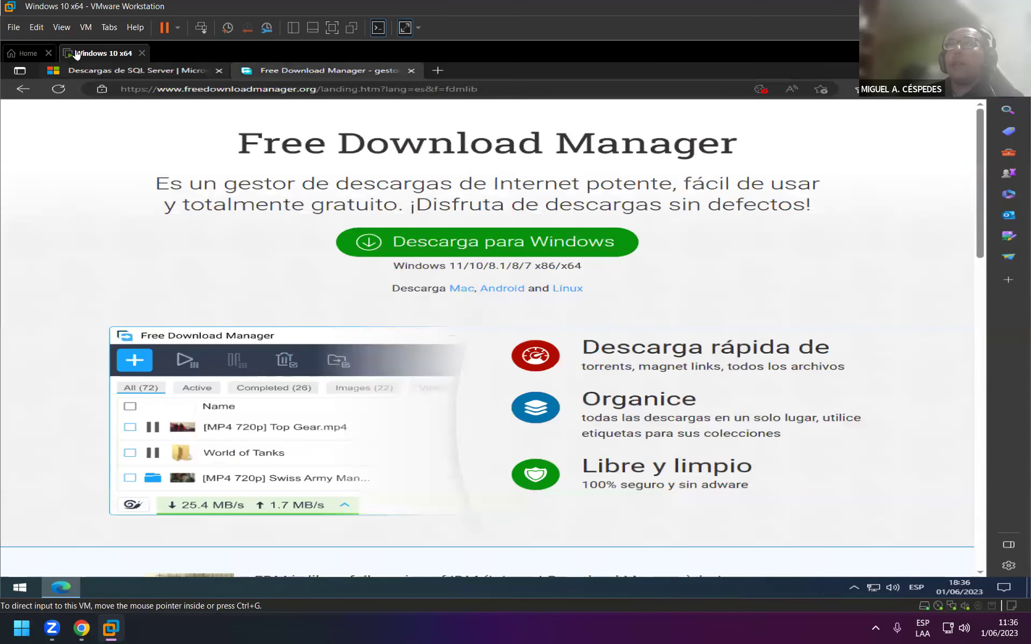
click(23, 89)
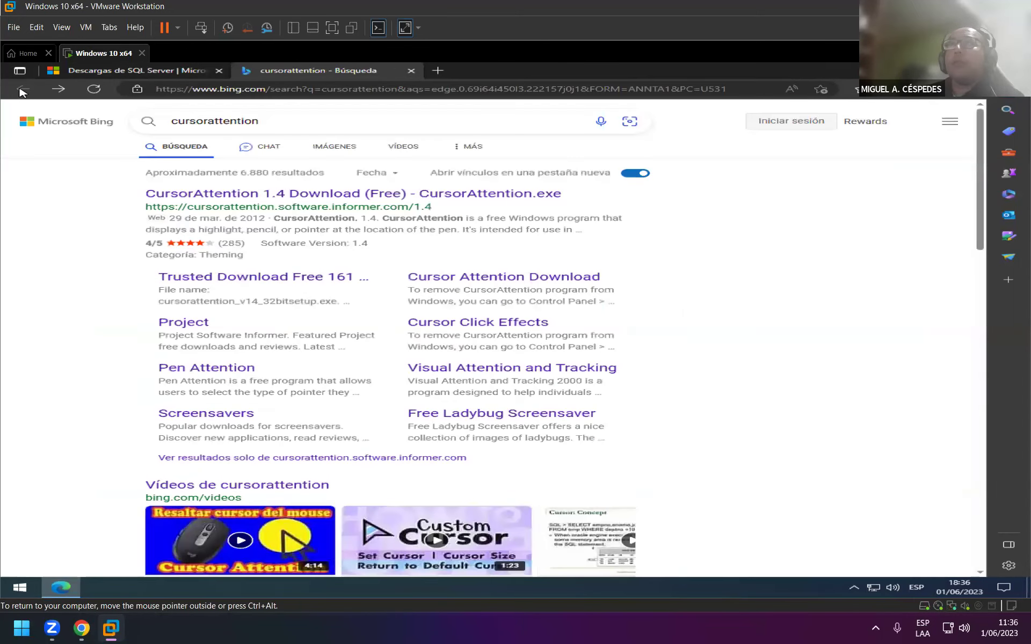
Step: Open the "CursorAttention - ITM Solucions" result from the Bing search and look through the page for a download link
scroll(333, 400, down, 10)
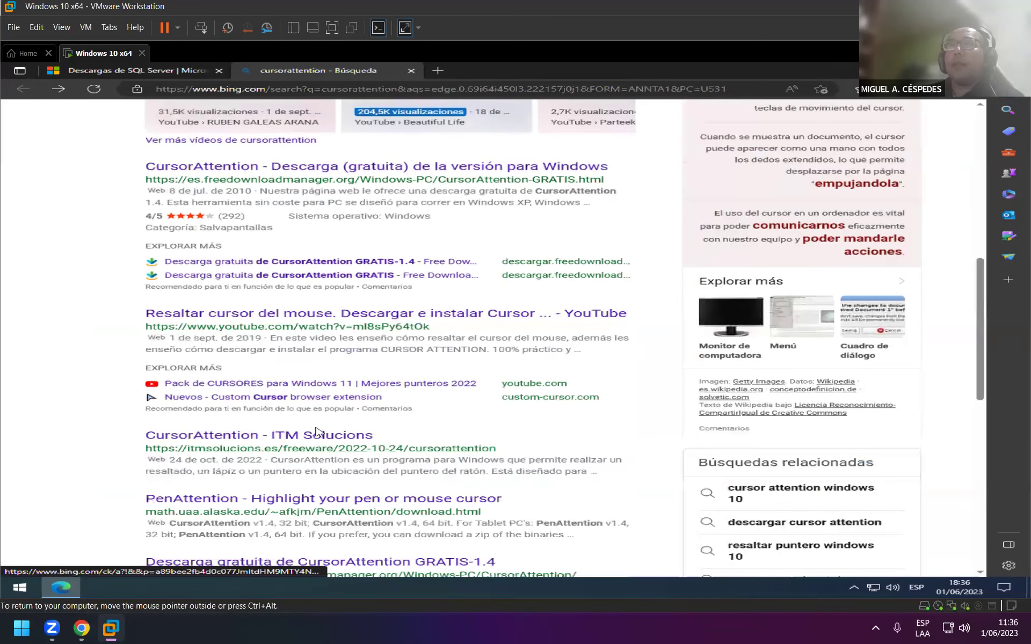
click(399, 438)
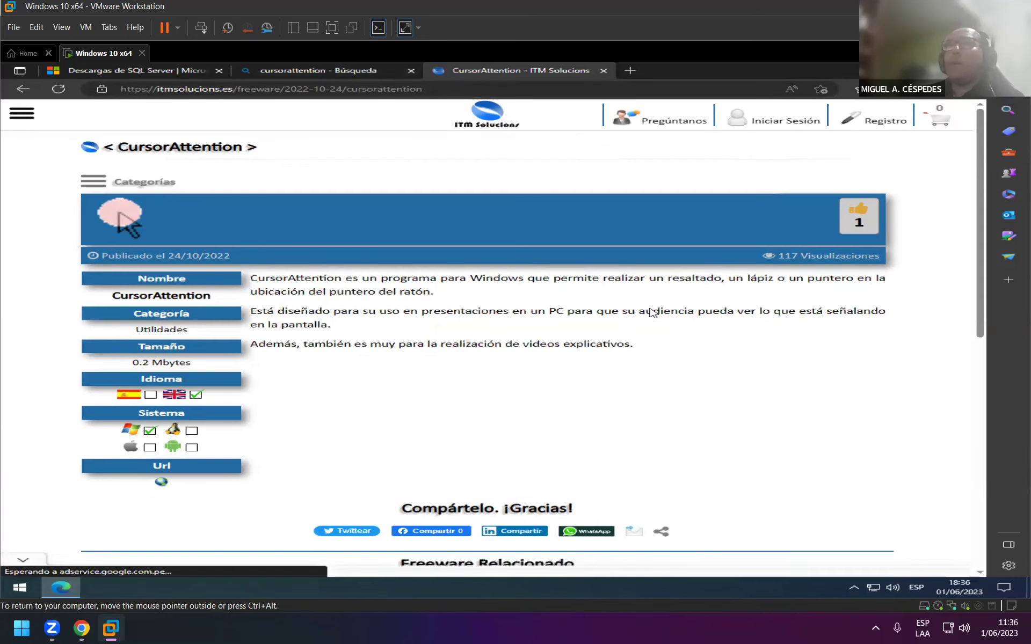
scroll(652, 312, down, 5)
scroll(648, 317, down, 3)
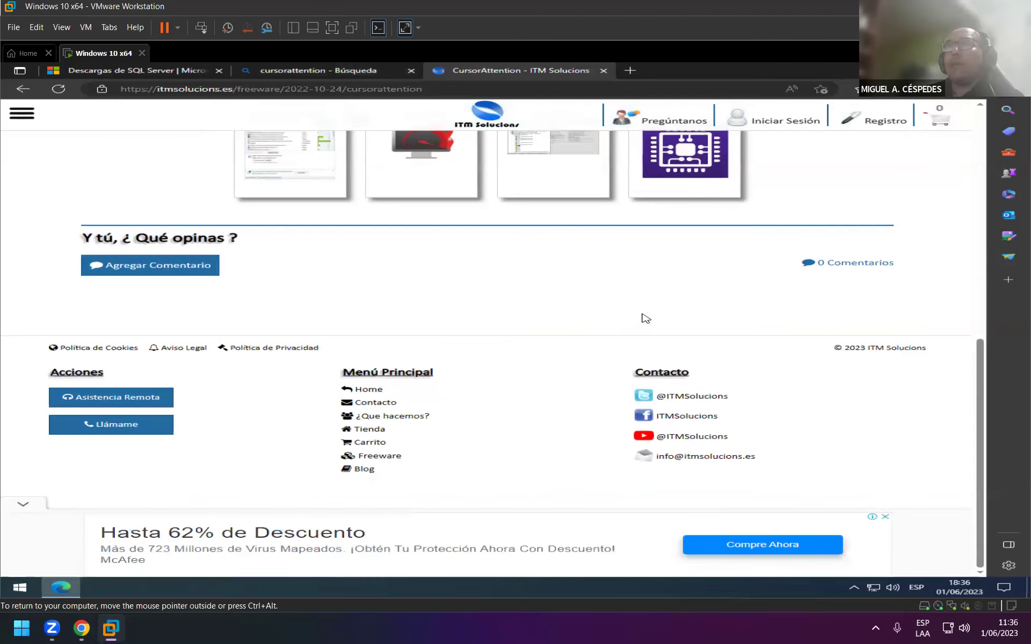
scroll(642, 317, up, 1)
scroll(637, 317, down, 1)
scroll(635, 322, up, 8)
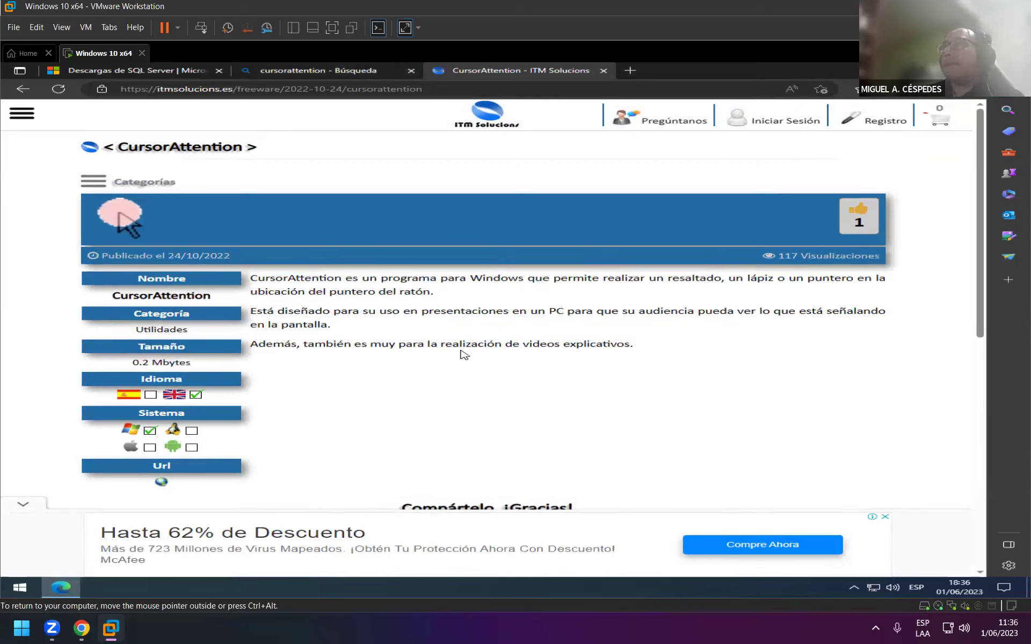
Step: Dismiss the advertisement on the ITM Solucions page to recheck it for a CursorAttention download, and close the page
click(885, 519)
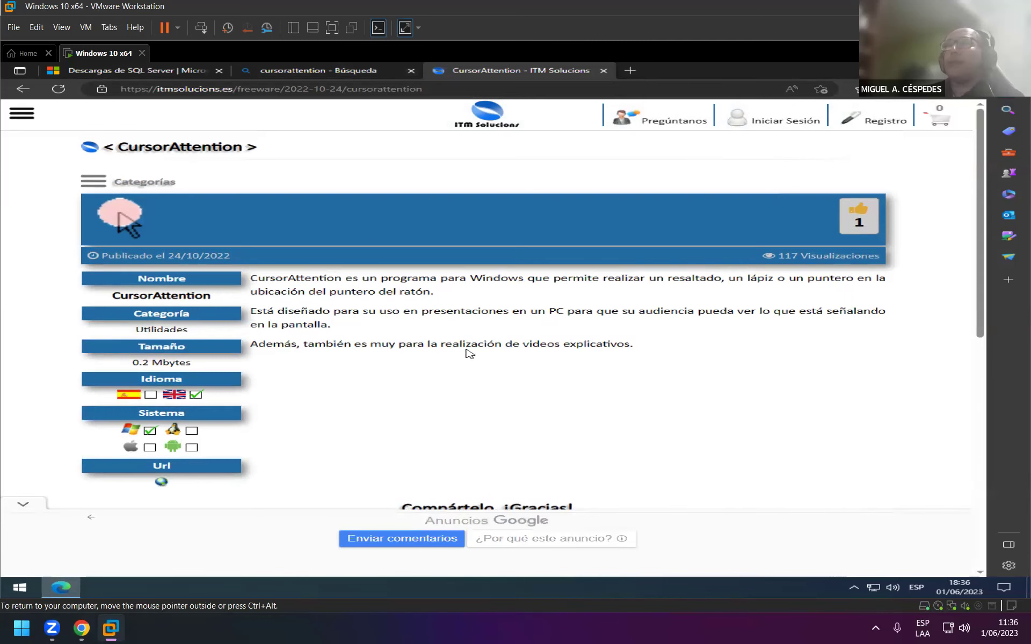
scroll(470, 354, down, 1)
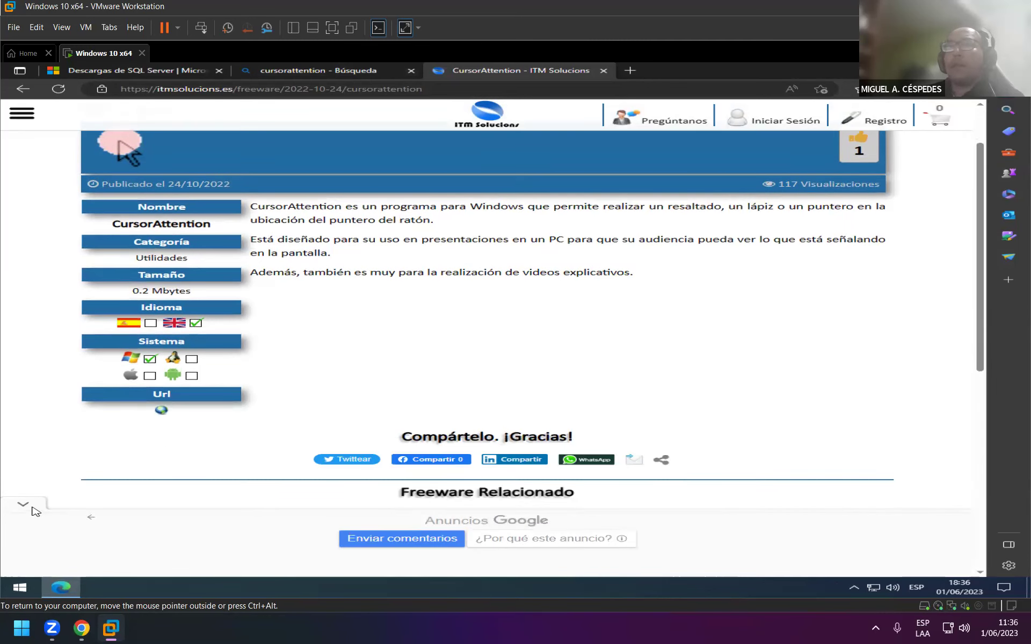
scroll(467, 378, down, 2)
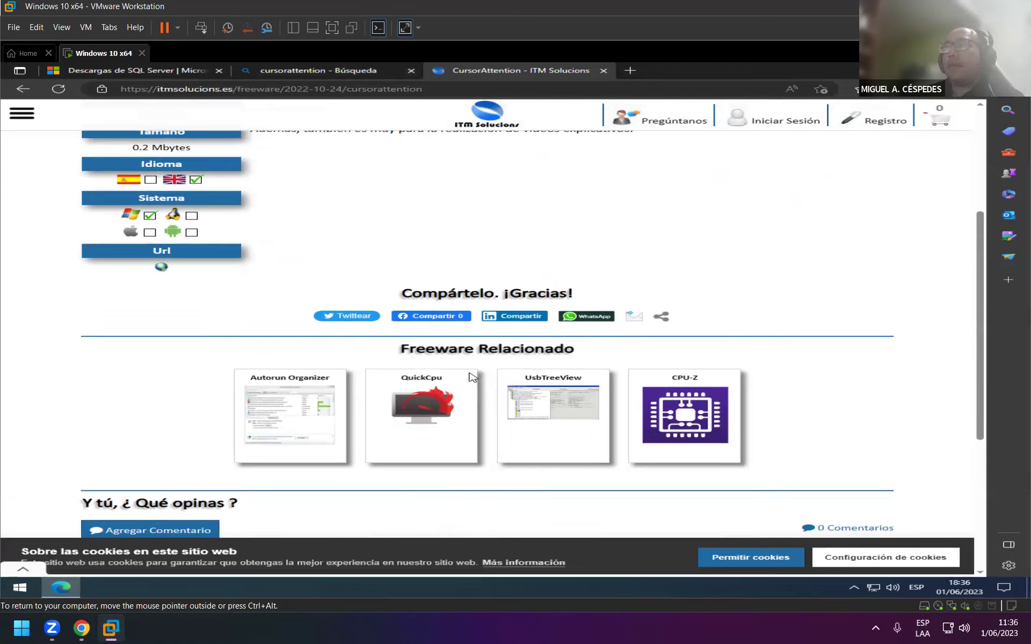
scroll(467, 380, down, 3)
scroll(461, 383, up, 6)
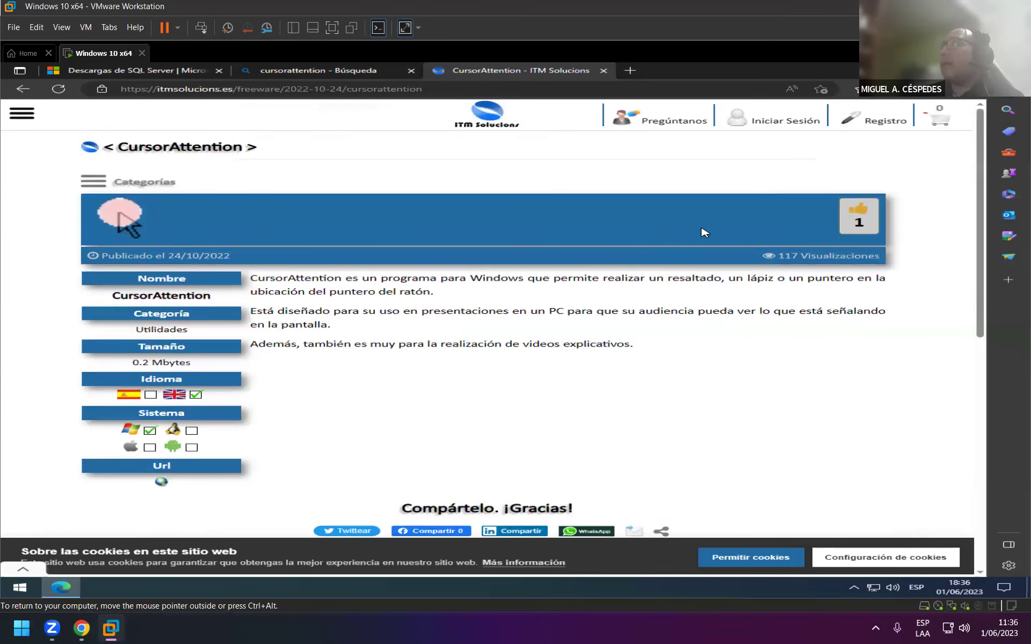
click(865, 225)
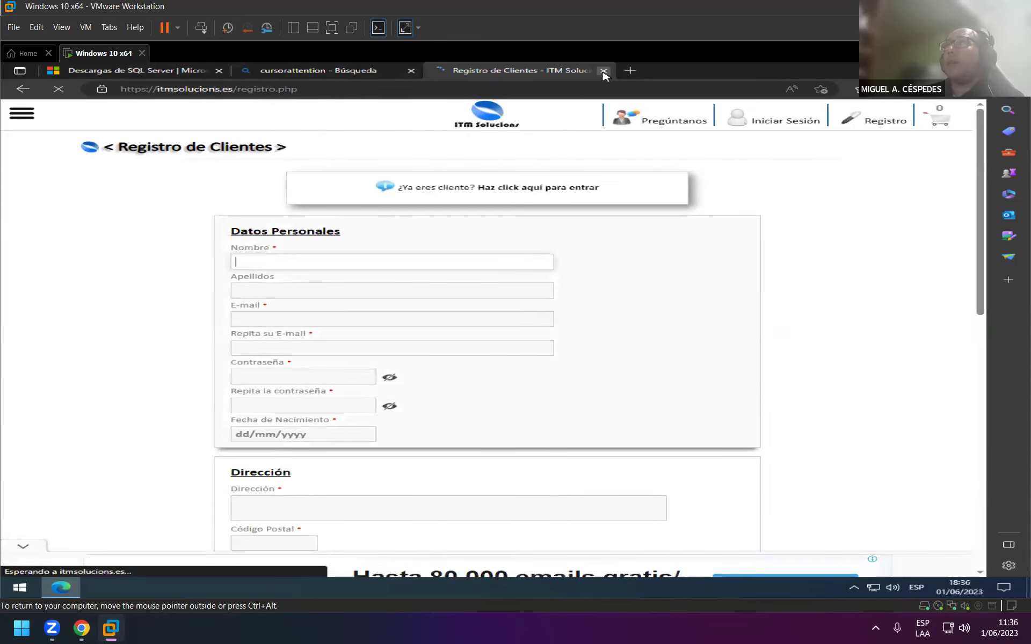
key(ctrl+w)
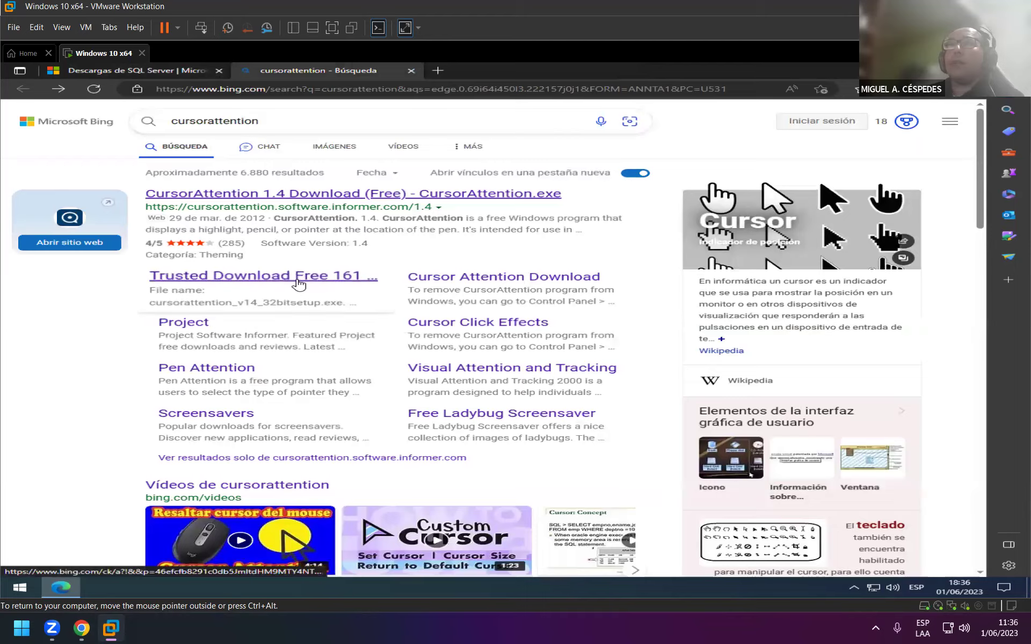
Step: Open Software Informer's CursorAttention download page, try its "Download Software For Windows" link, and close both pages
click(300, 283)
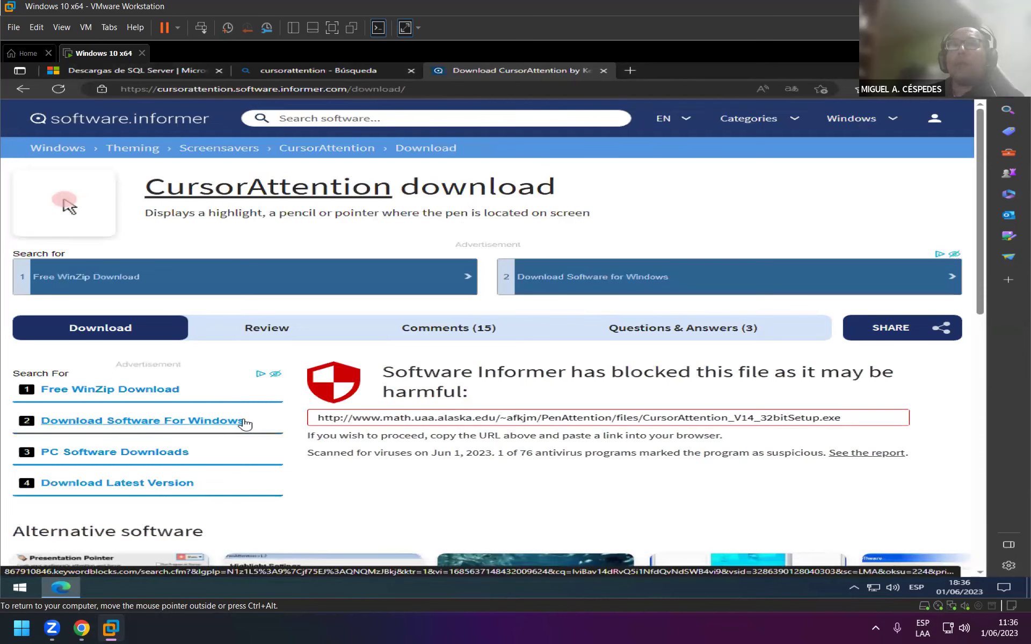
click(215, 423)
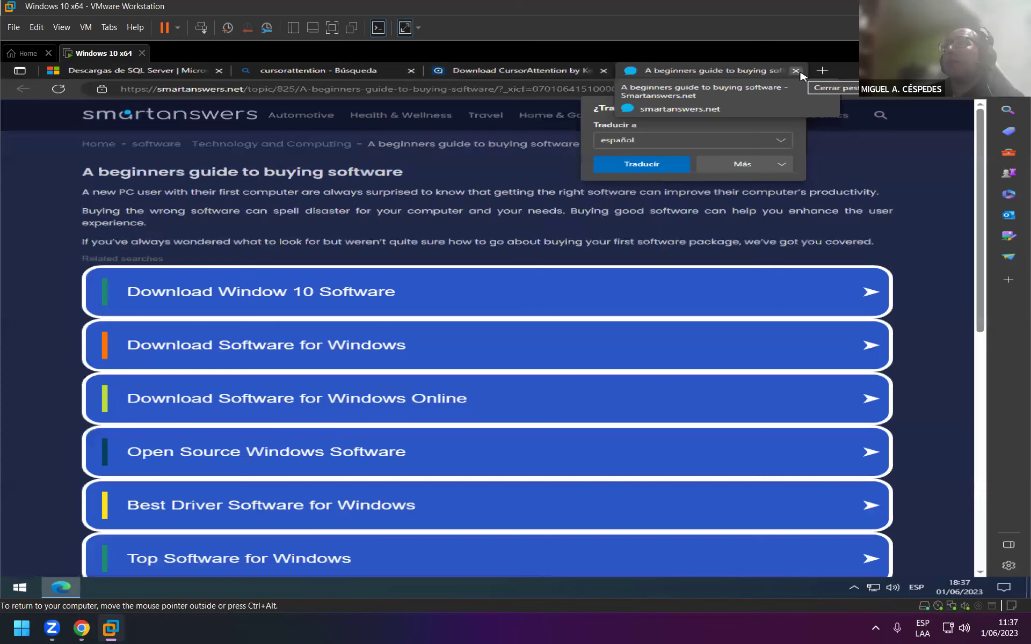
click(796, 71)
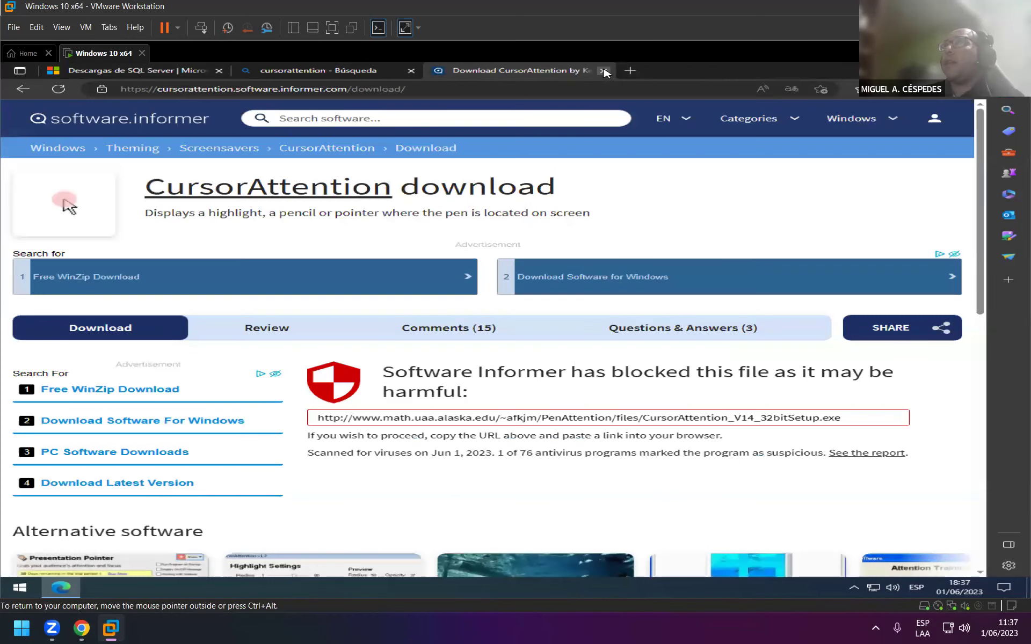
key(ctrl+w)
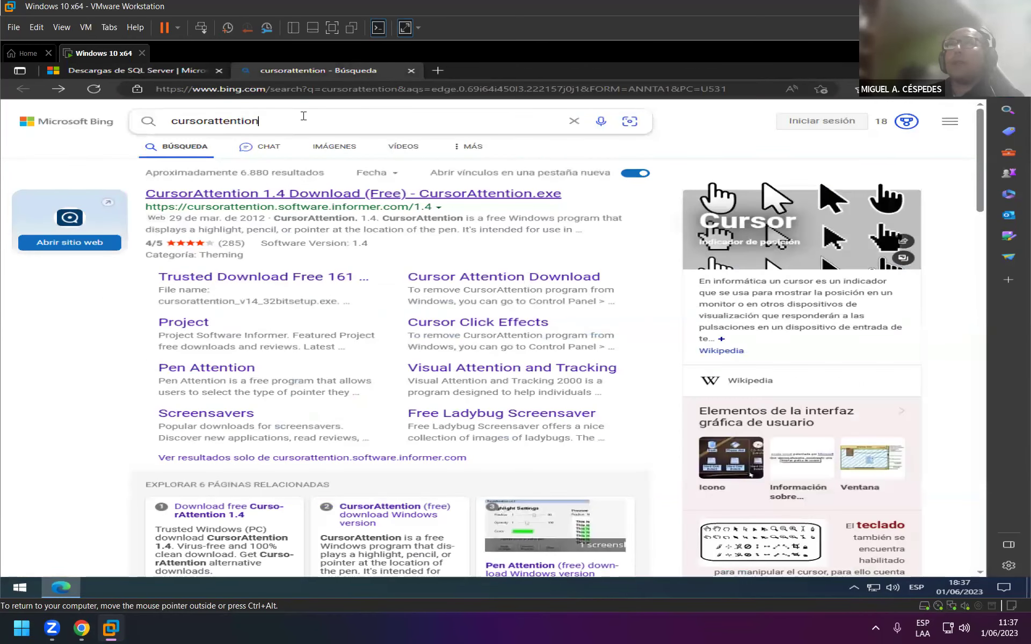
Step: Search Bing for "cursor attention download" and briefly check the "CursorAttention 1.4 Download (Free)" result
click(304, 116)
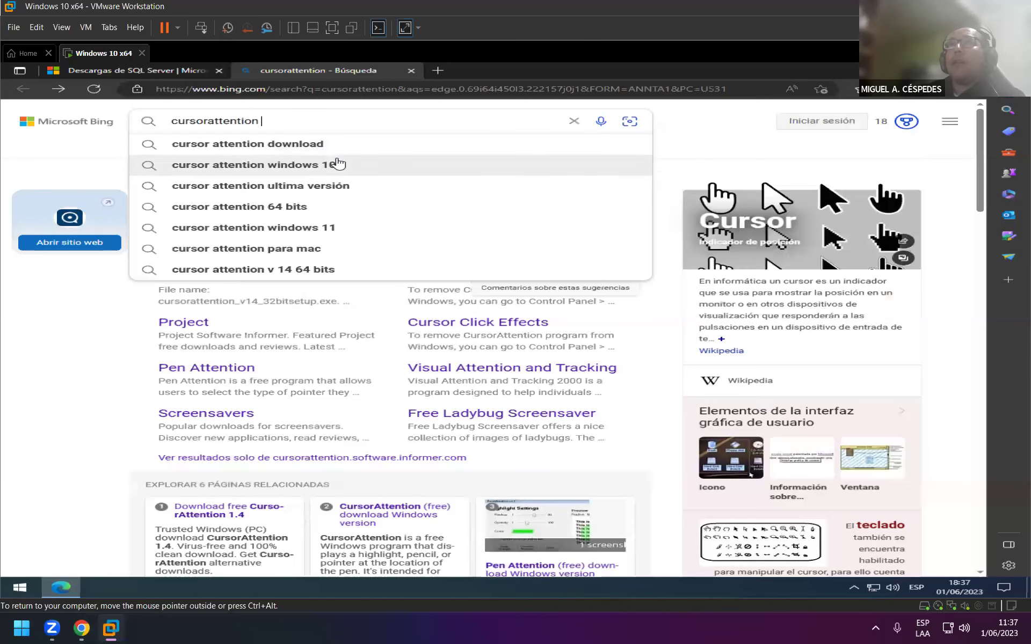
click(350, 151)
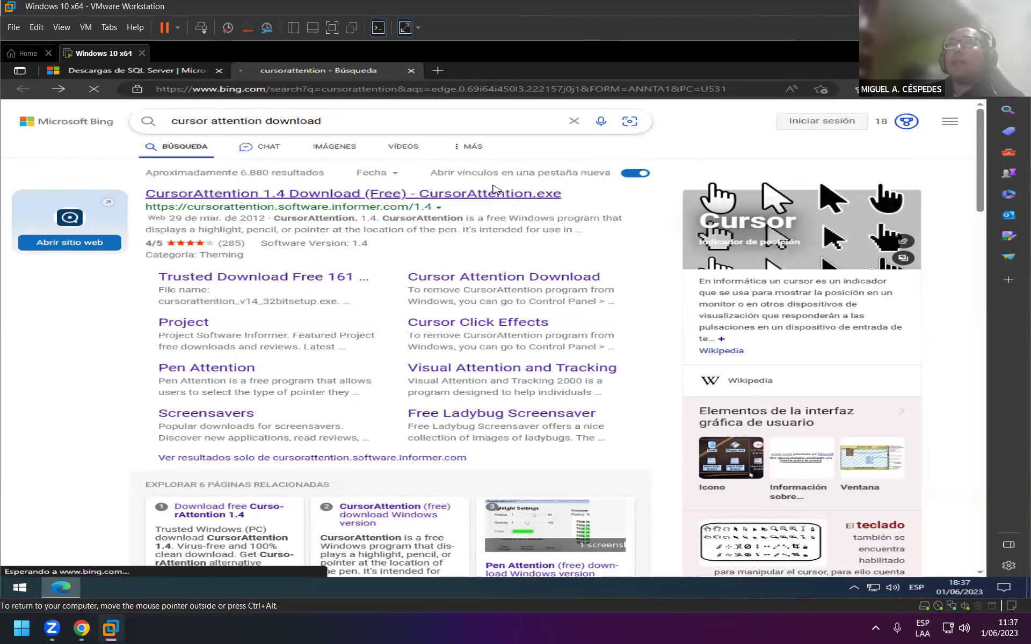
scroll(492, 263, down, 1)
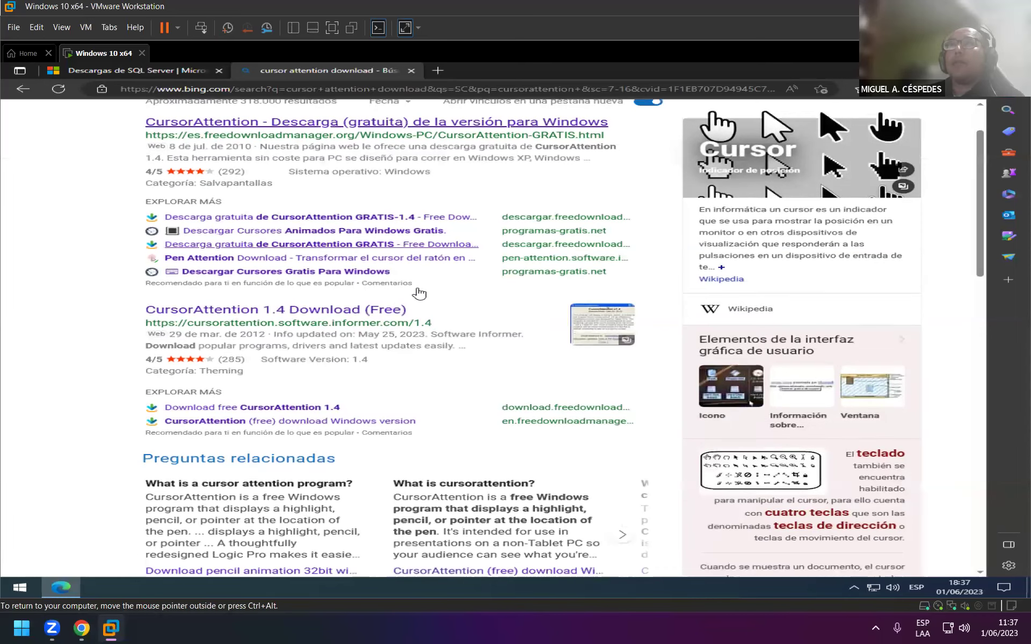
click(364, 311)
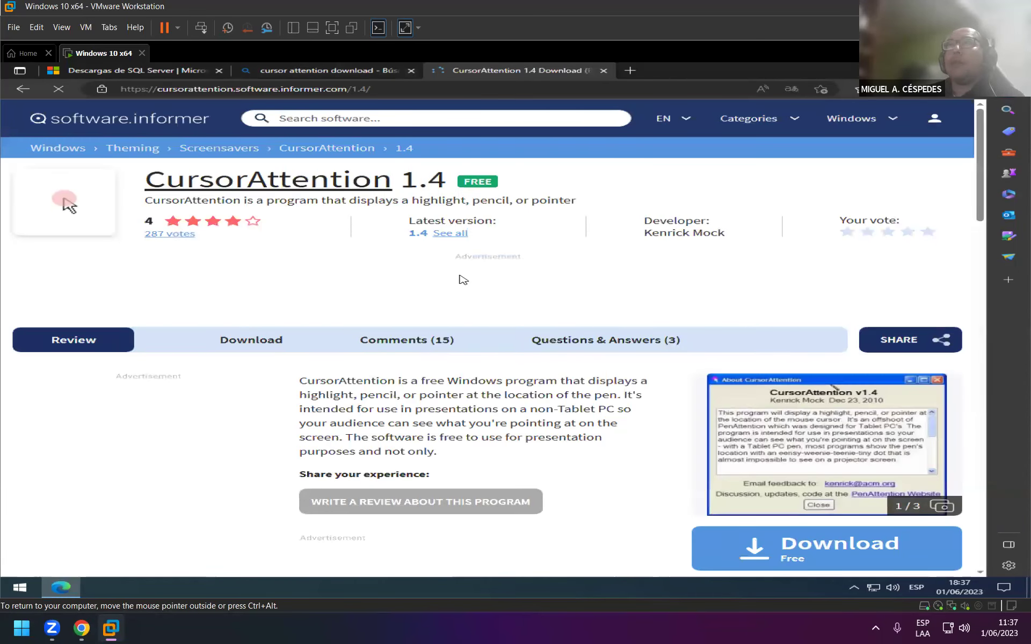
click(602, 72)
Step: Try to download CursorAttention through the "CursorAttention (free) download Windows version" result, and close the Free Download Manager pages
scroll(371, 400, down, 6)
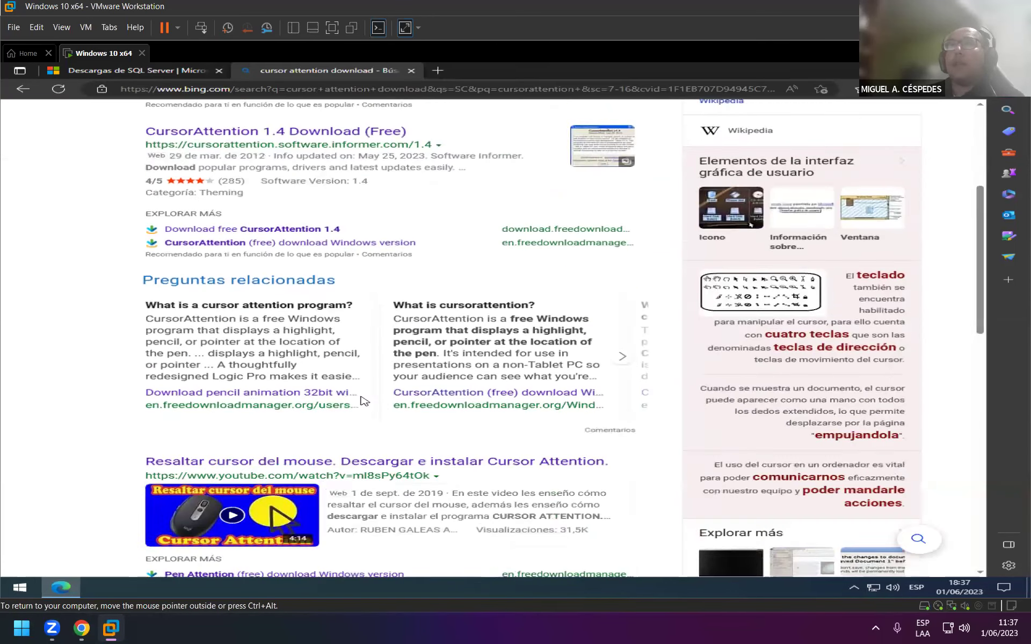
scroll(349, 396, down, 1)
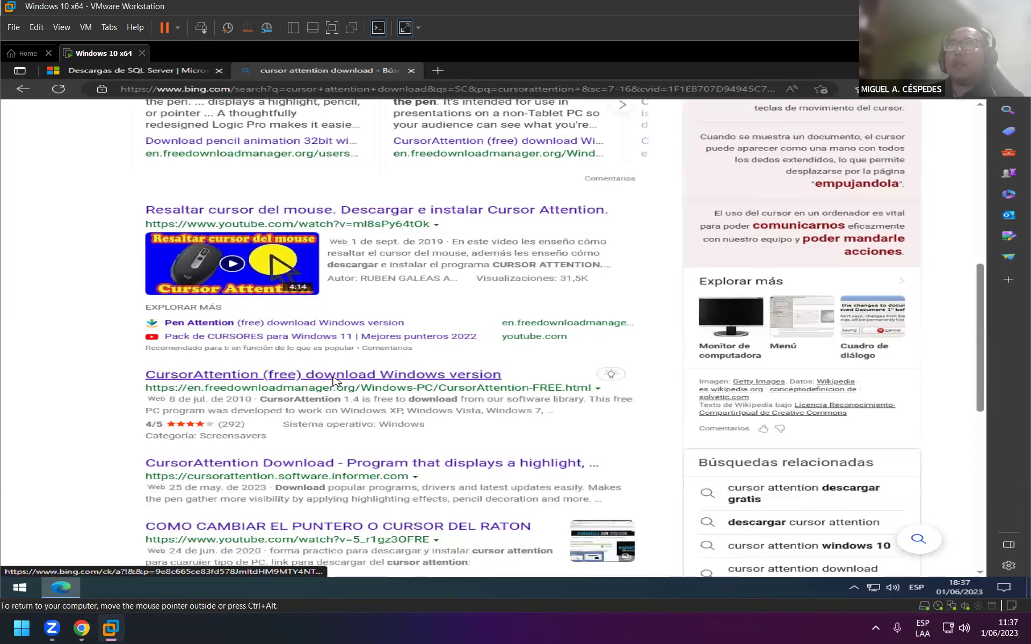
click(337, 382)
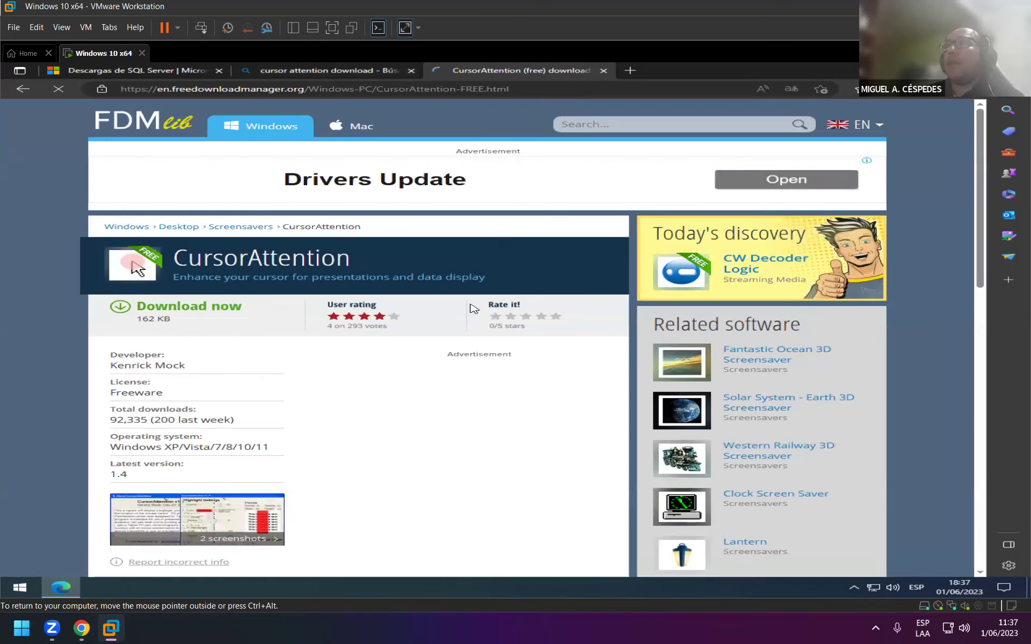
click(226, 305)
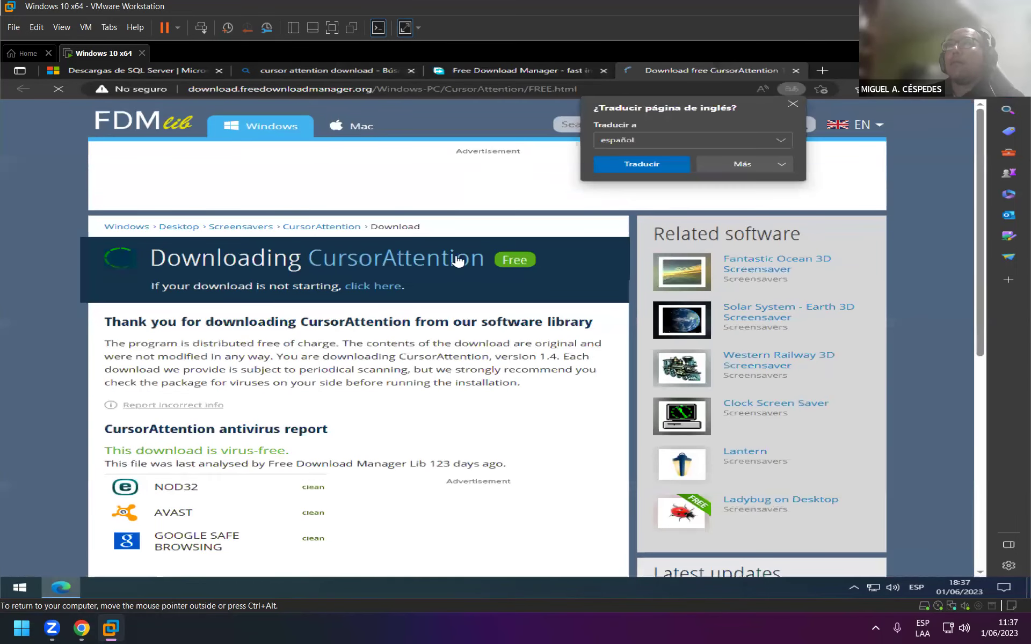
click(383, 294)
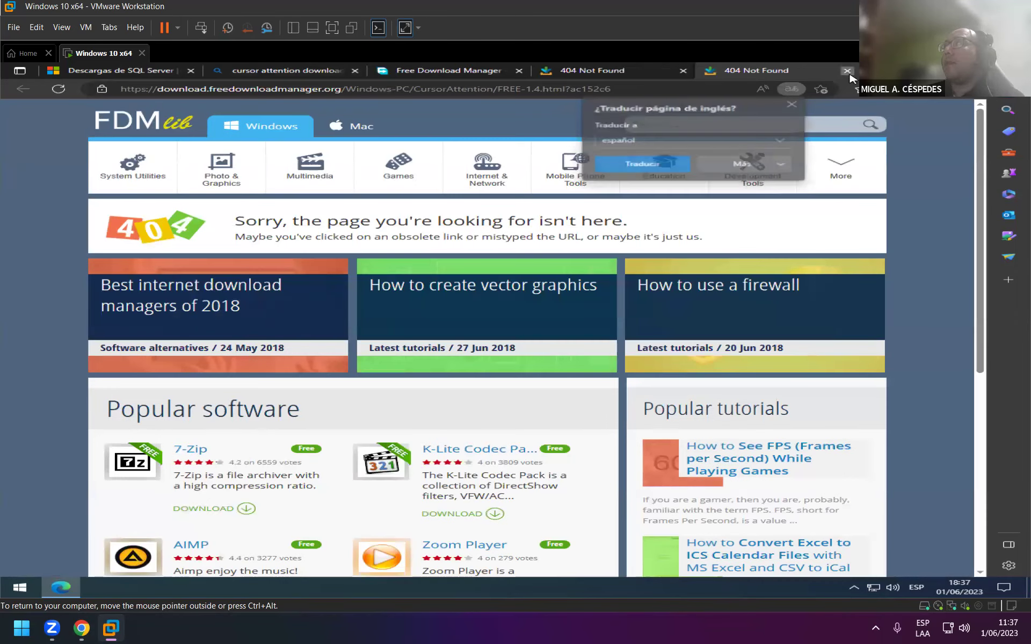
click(848, 73)
key(ctrl+w)
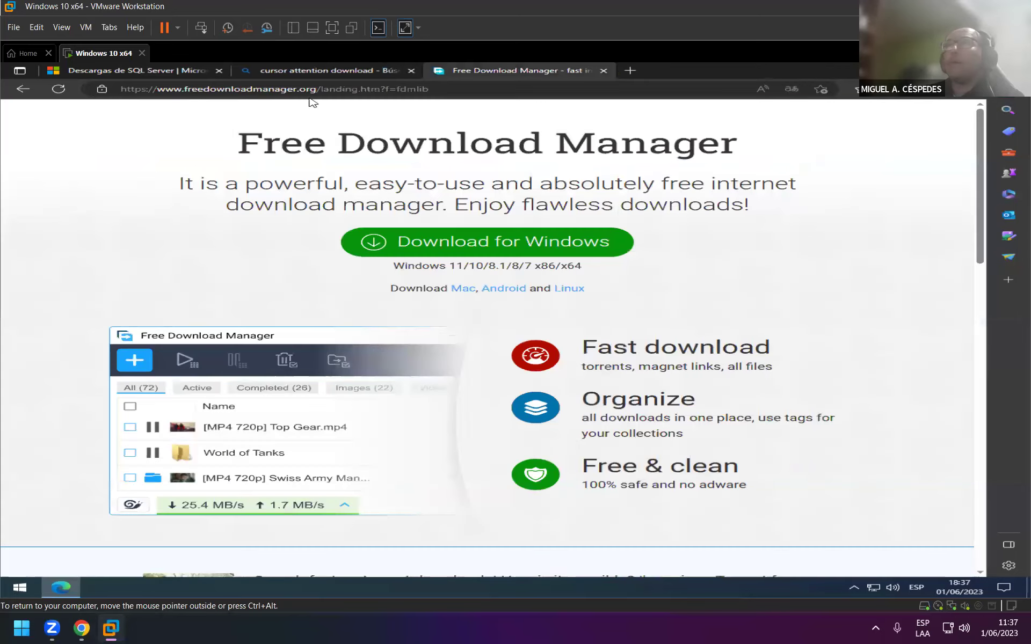
key(ctrl+w)
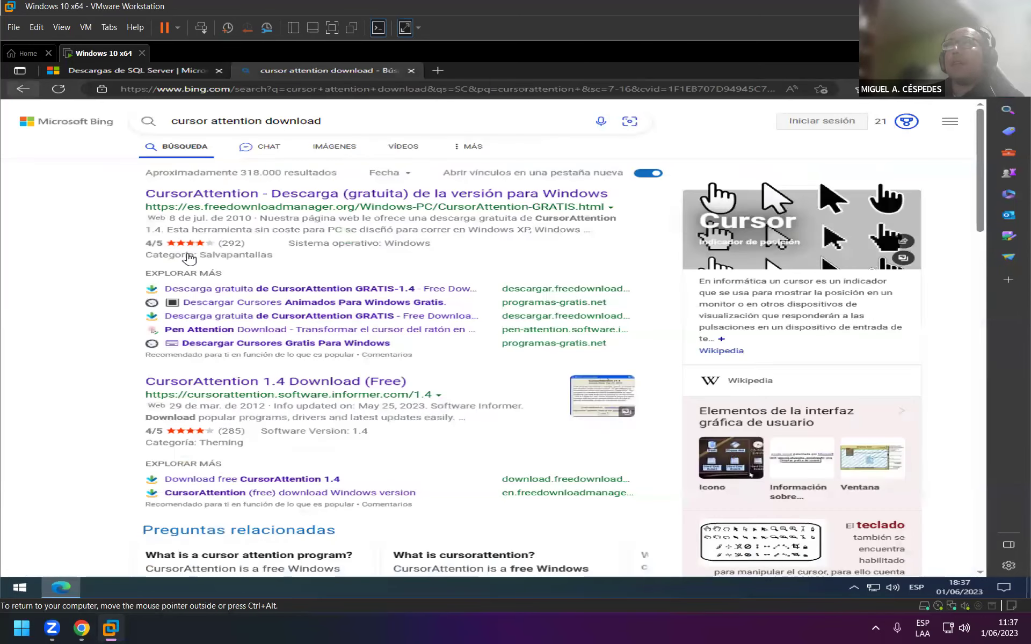
Step: Find the "Descarga gratuita de CursorAttention GRATIS-1.4" result further down the Bing results and open its download page
scroll(296, 357, down, 8)
scroll(296, 357, down, 10)
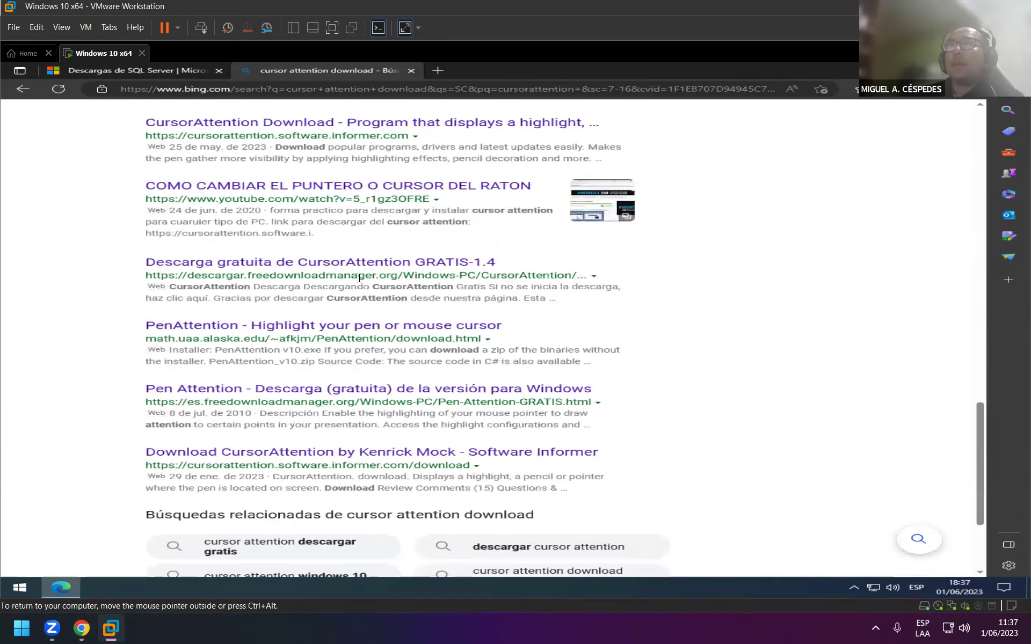
click(375, 264)
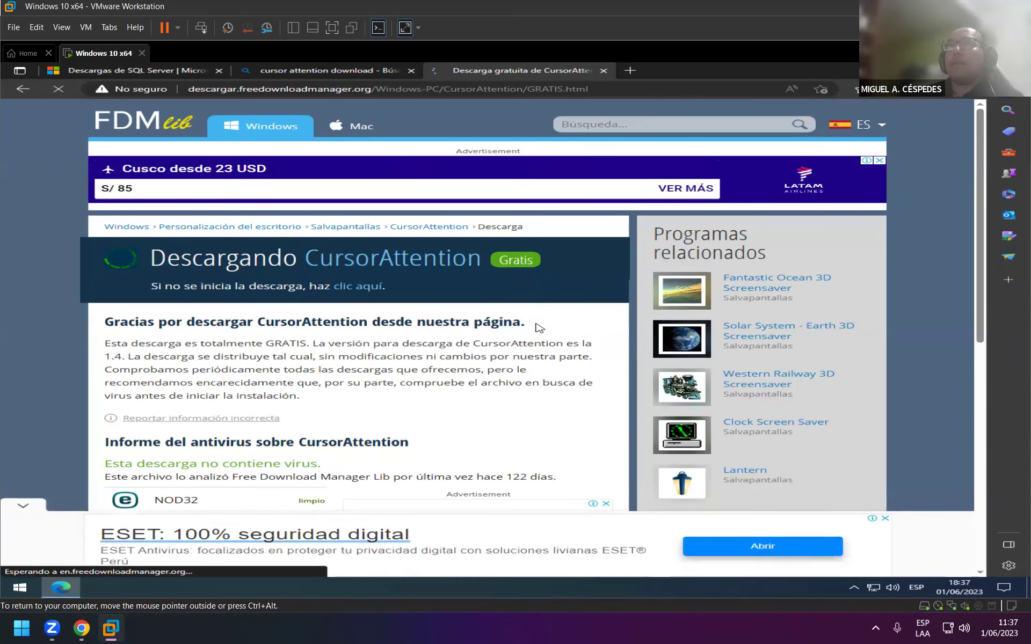
scroll(768, 500, down, 1)
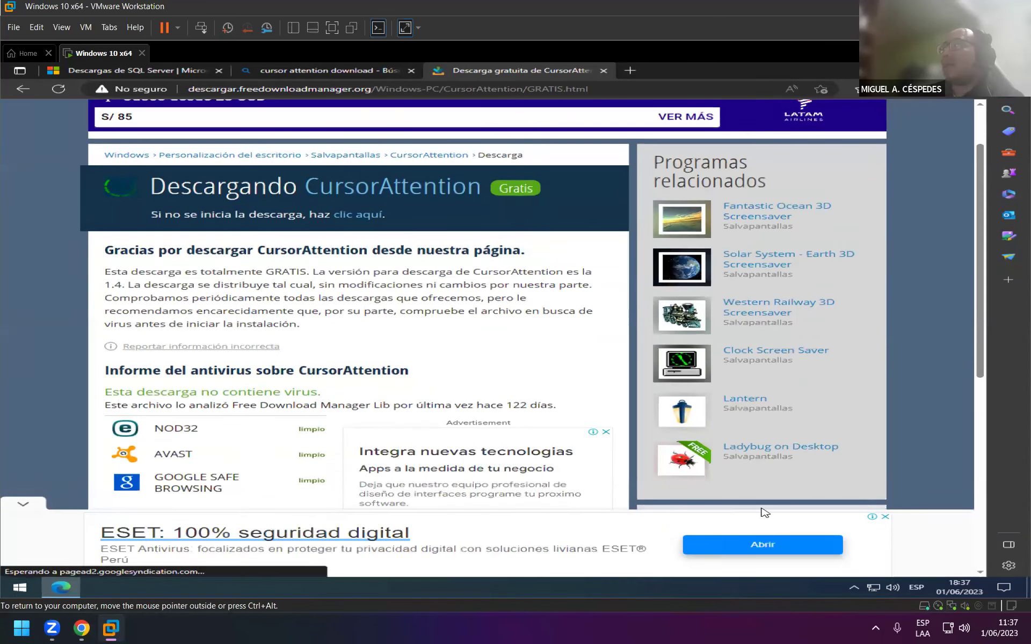
Step: Close the Free Download Manager page and the Bing search results, keeping only the SQL Server downloads page open
click(885, 517)
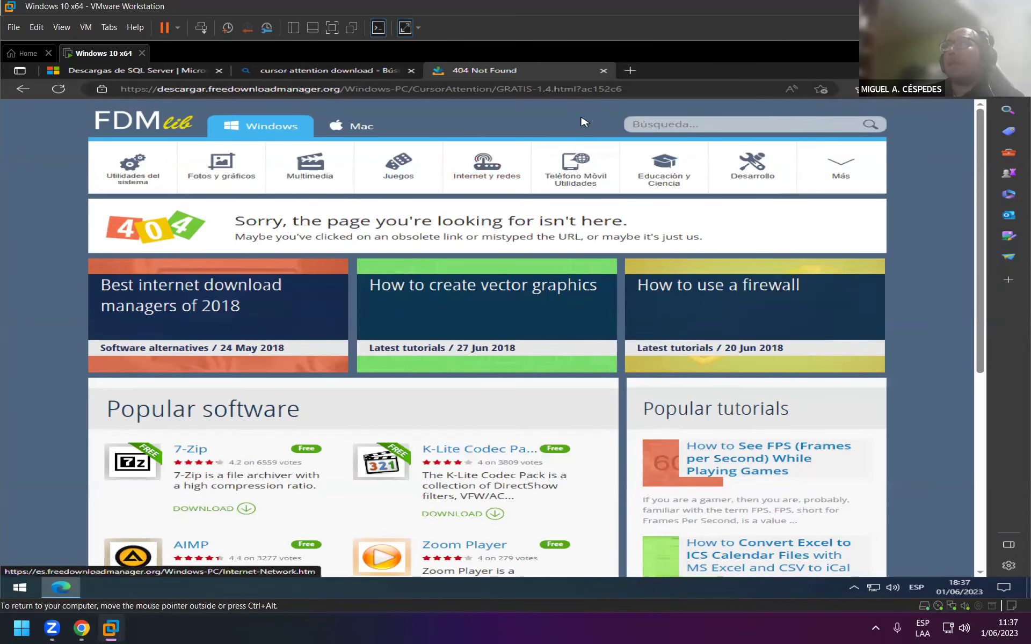
click(604, 70)
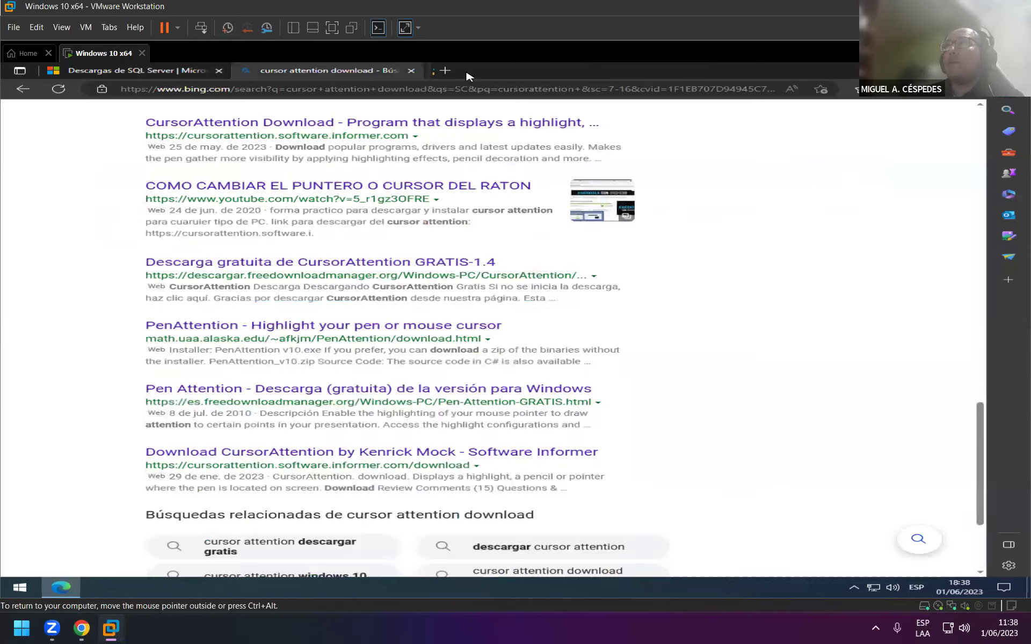
click(412, 71)
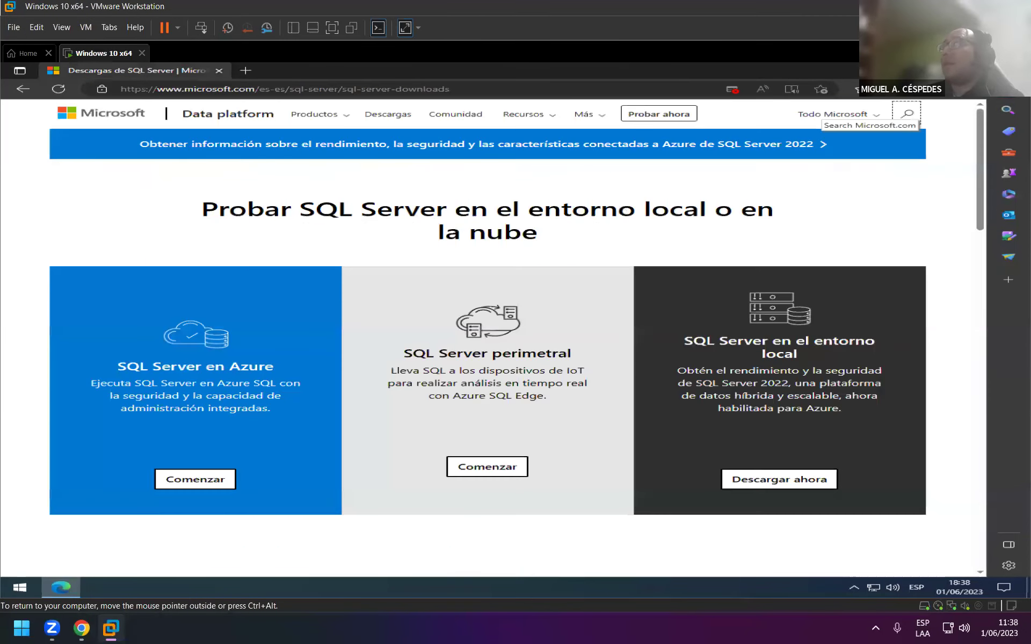
Step: On the host computer, open File Explorer and go to the "02 _ SOFTWARE 2023-1" folder on drive SOLID_02 (J:)
key(super+d)
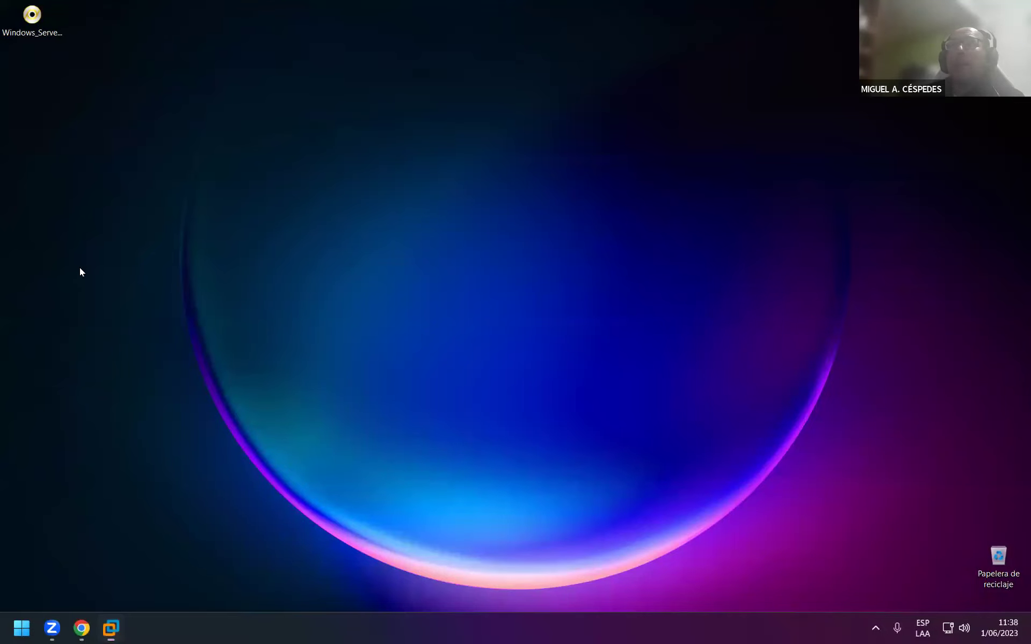
key(super+e)
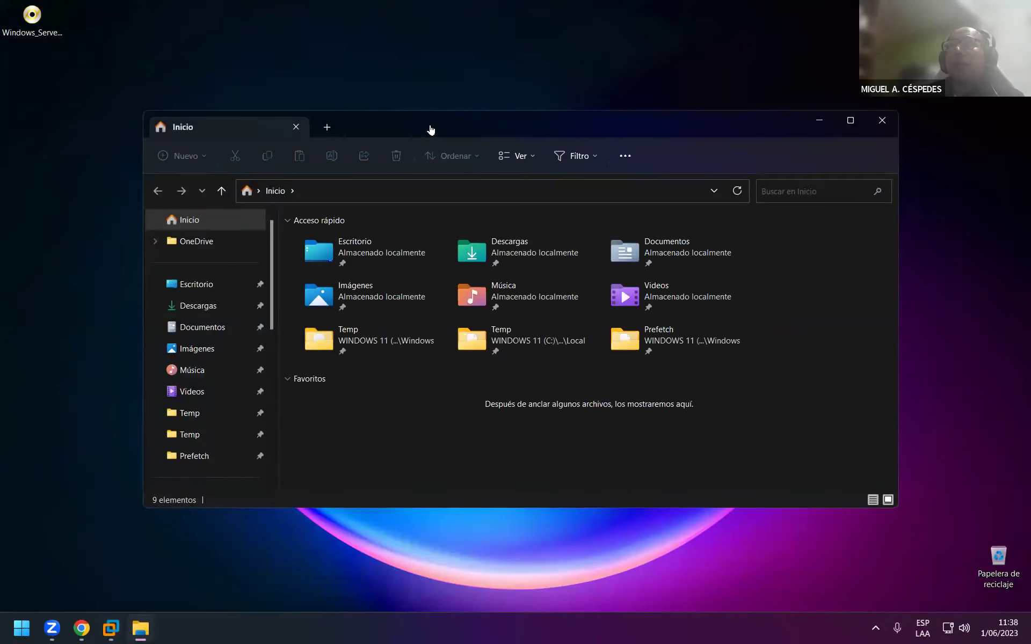
double_click(431, 129)
click(63, 382)
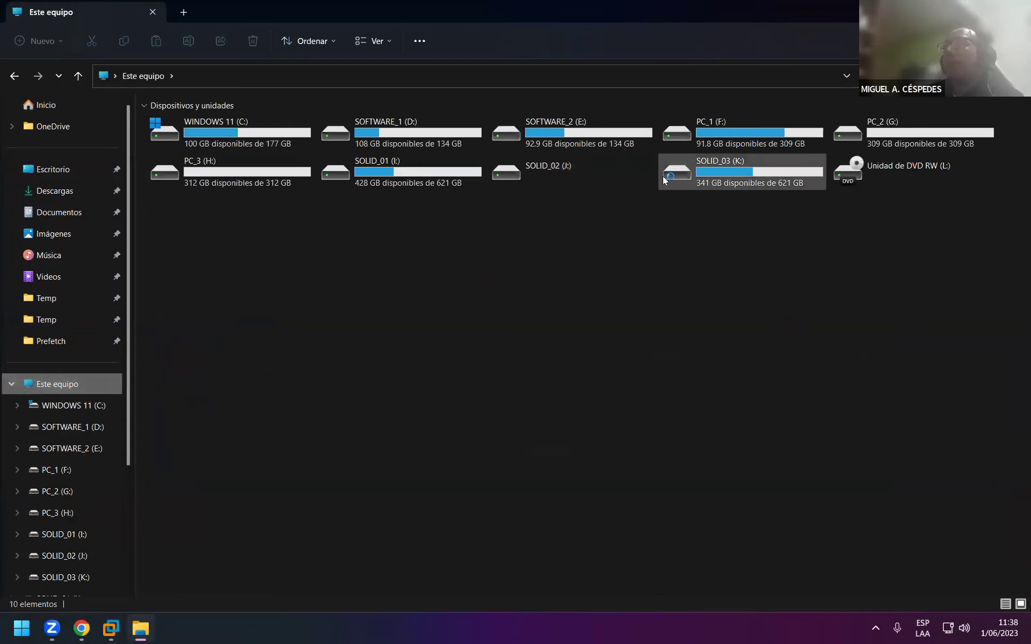
click(589, 180)
double_click(590, 177)
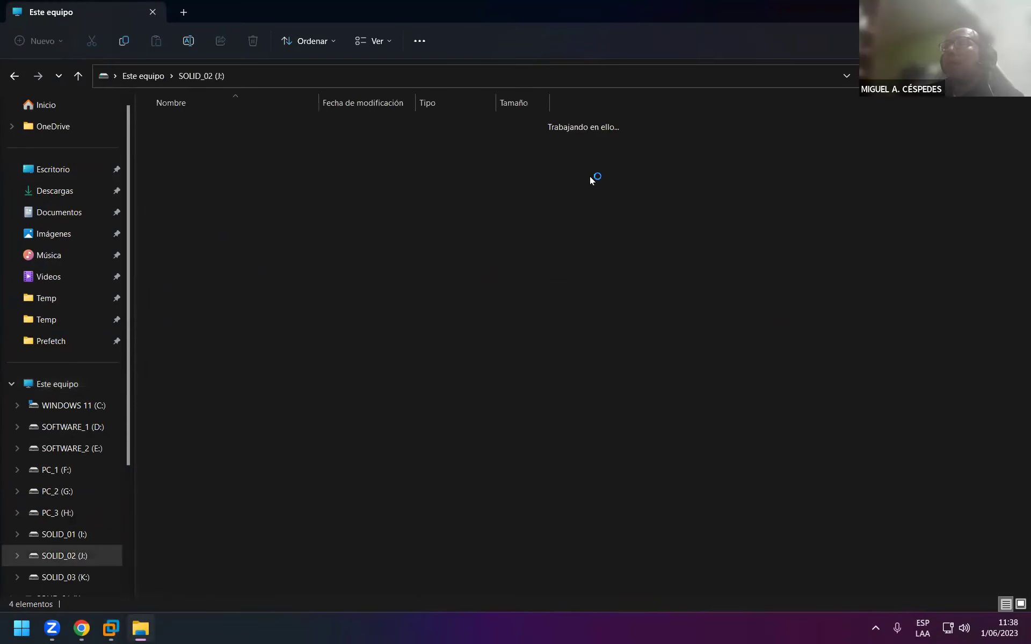
click(263, 148)
double_click(265, 150)
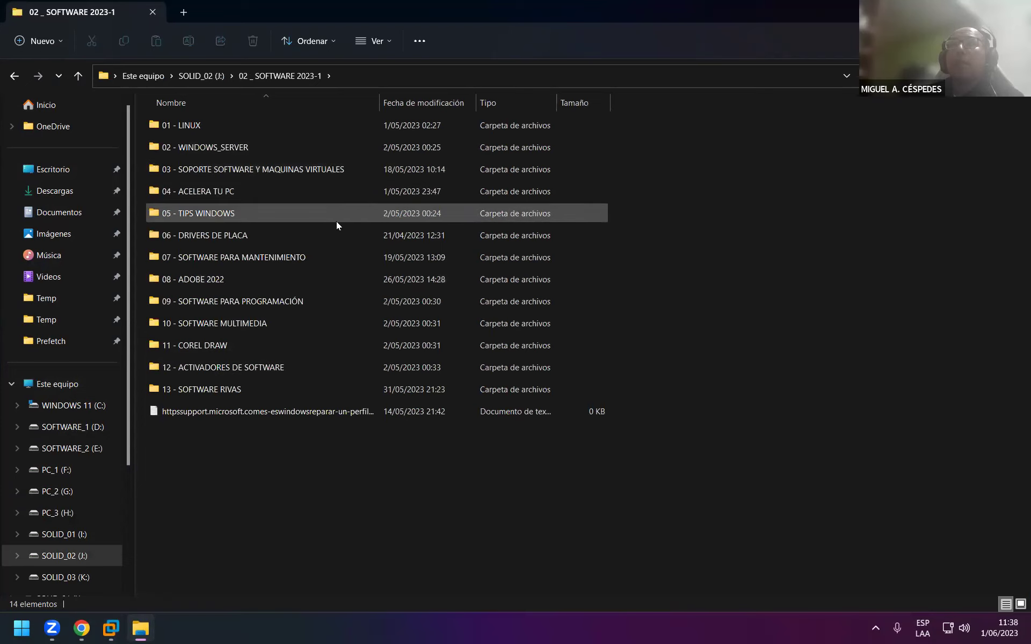
Step: Check the "Cursor de color en pantalla" folder in UTILITARIOS under "07 - SOFTWARE PARA MANTENIMIENTO" and copy that folder
double_click(332, 261)
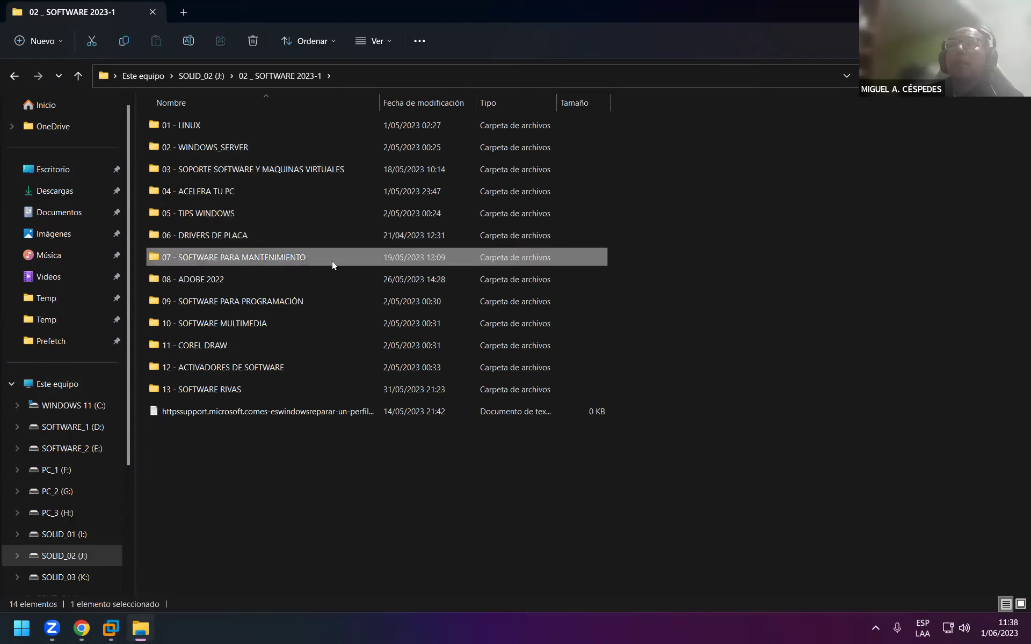
double_click(331, 240)
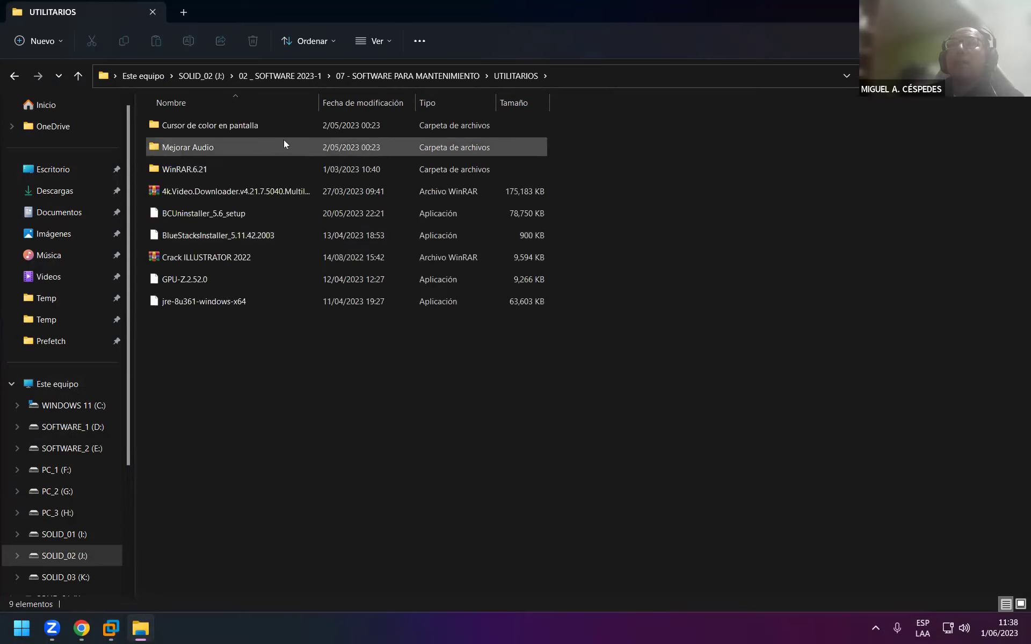
click(261, 132)
double_click(260, 129)
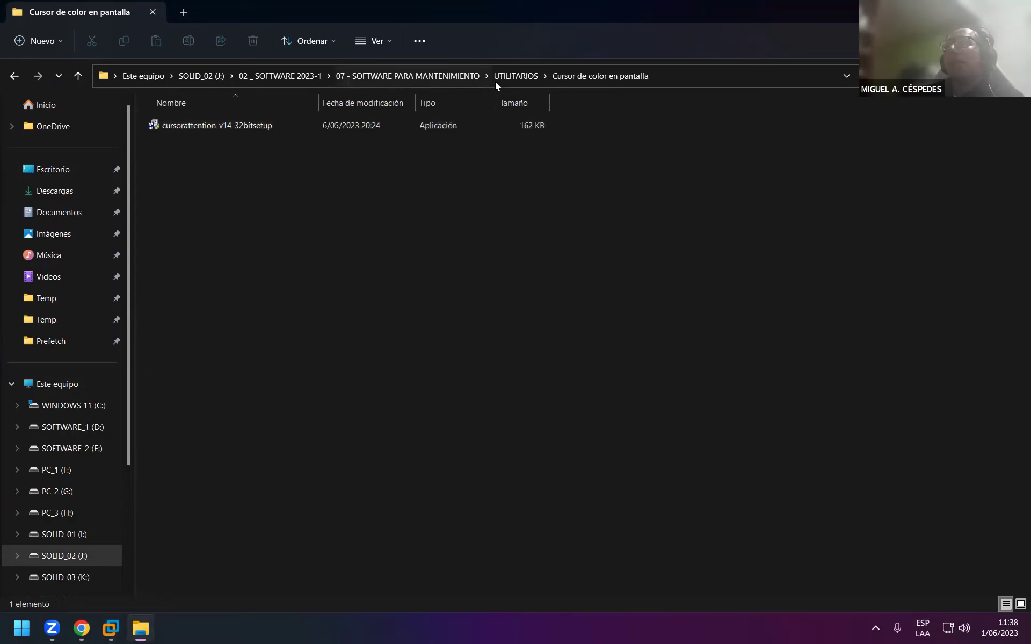
click(514, 76)
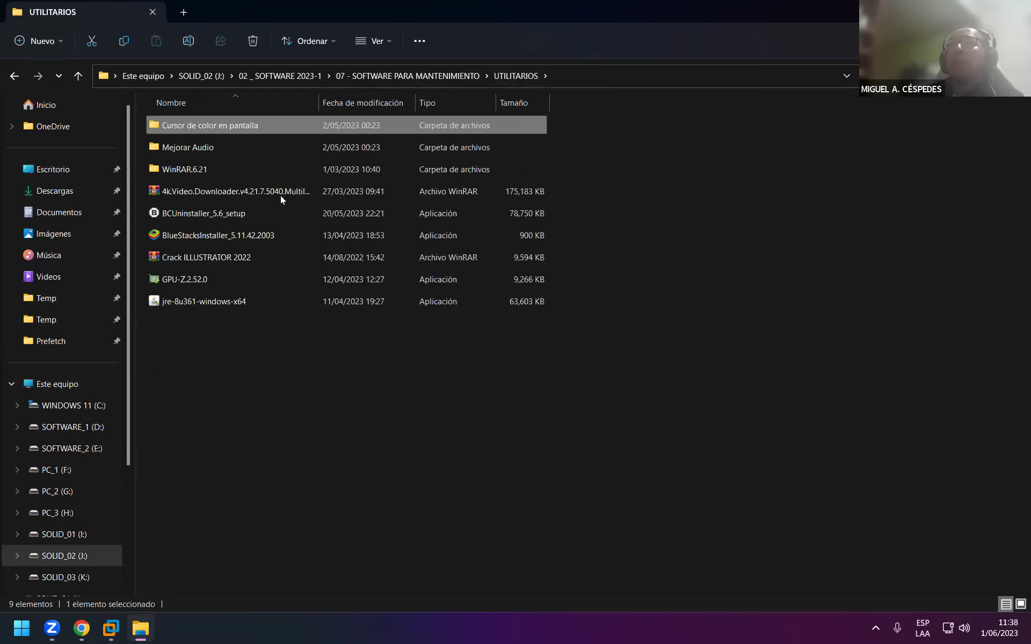
key(shift+F10)
key(Escape)
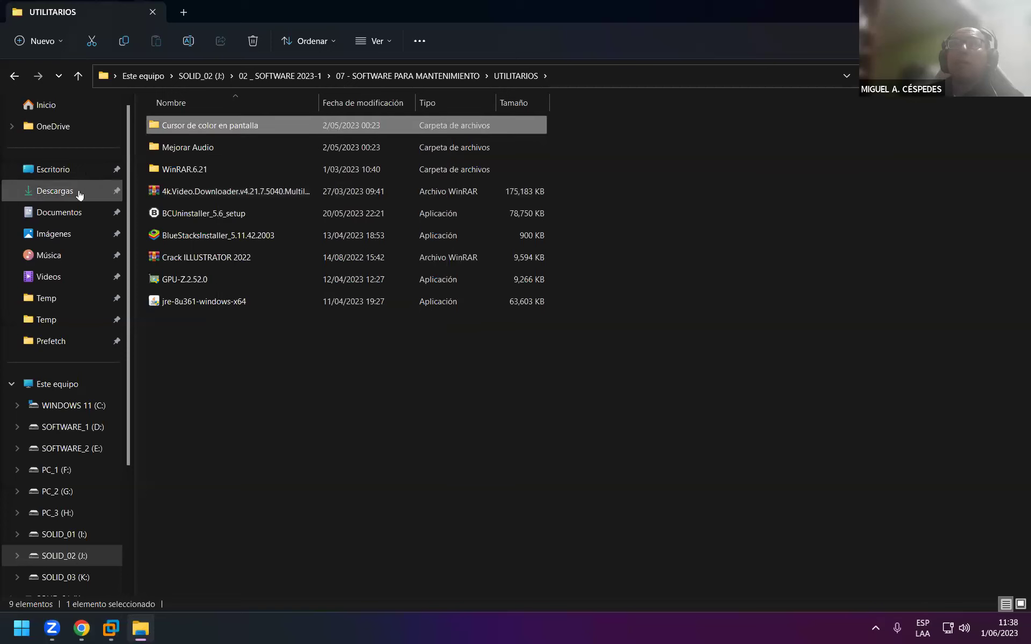
Step: Paste the copied folder into the COMPARTIMIENTO folder on drive WINDOWS 11 (C:)
click(63, 387)
double_click(248, 130)
click(214, 192)
double_click(212, 198)
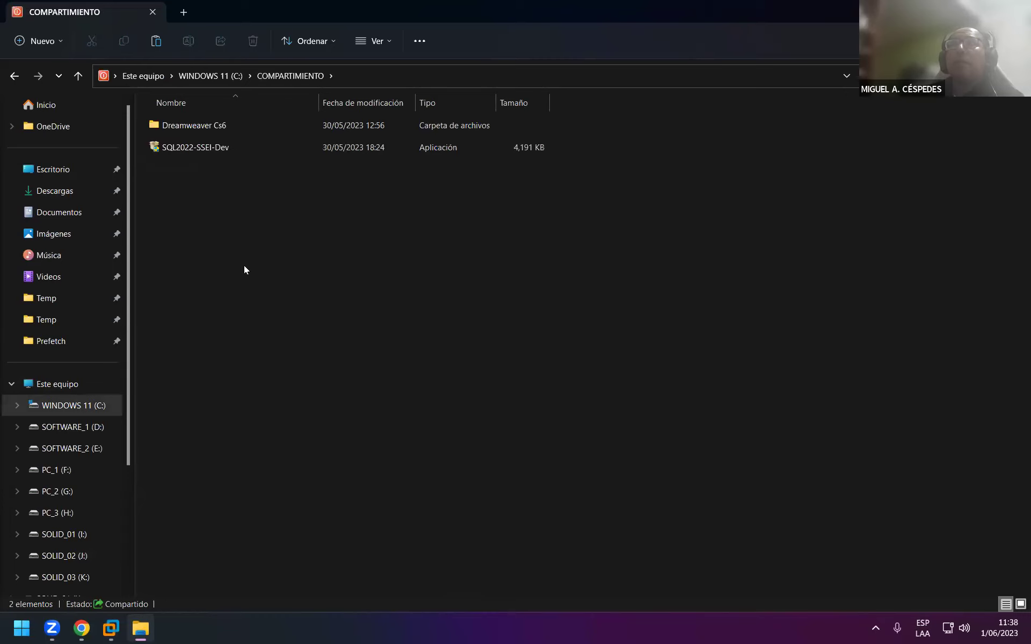
right_click(277, 308)
click(264, 285)
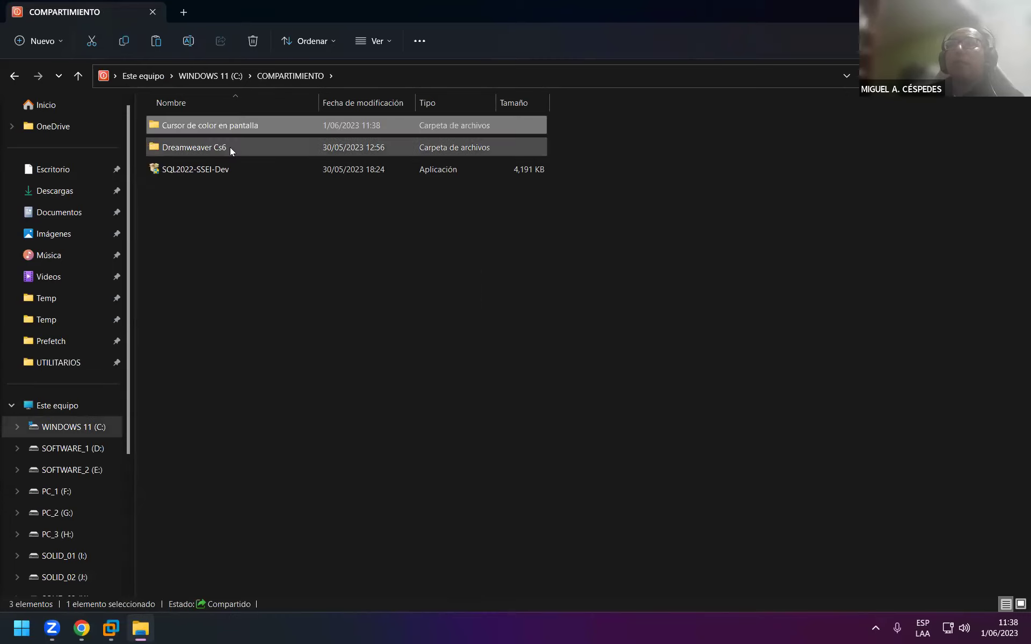
Step: Delete the SQL2022-SSEI-Dev installer from COMPARTIMIENTO and close File Explorer
click(221, 166)
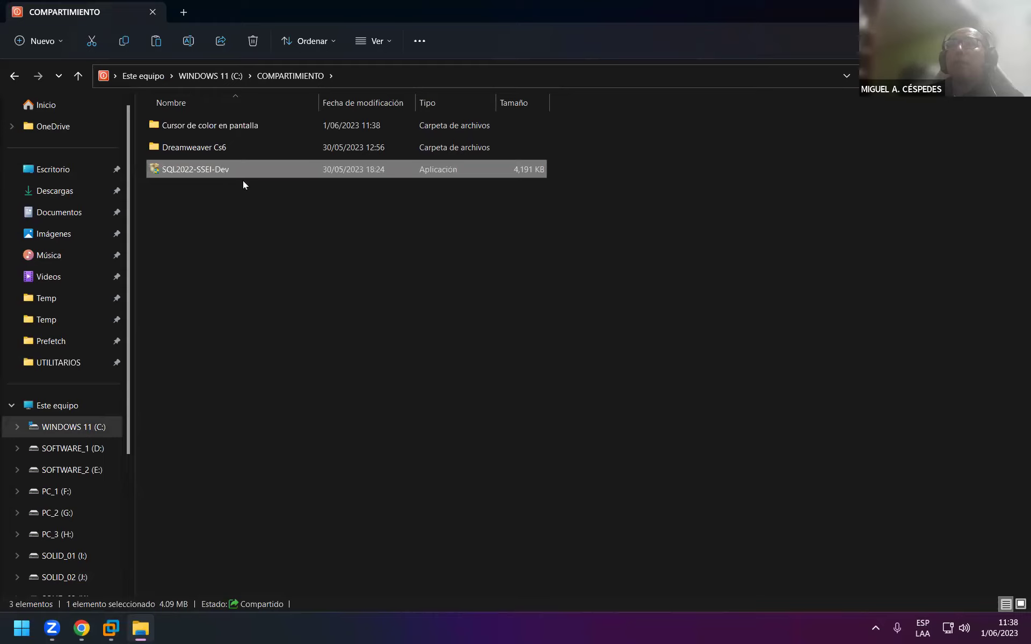
key(Delete)
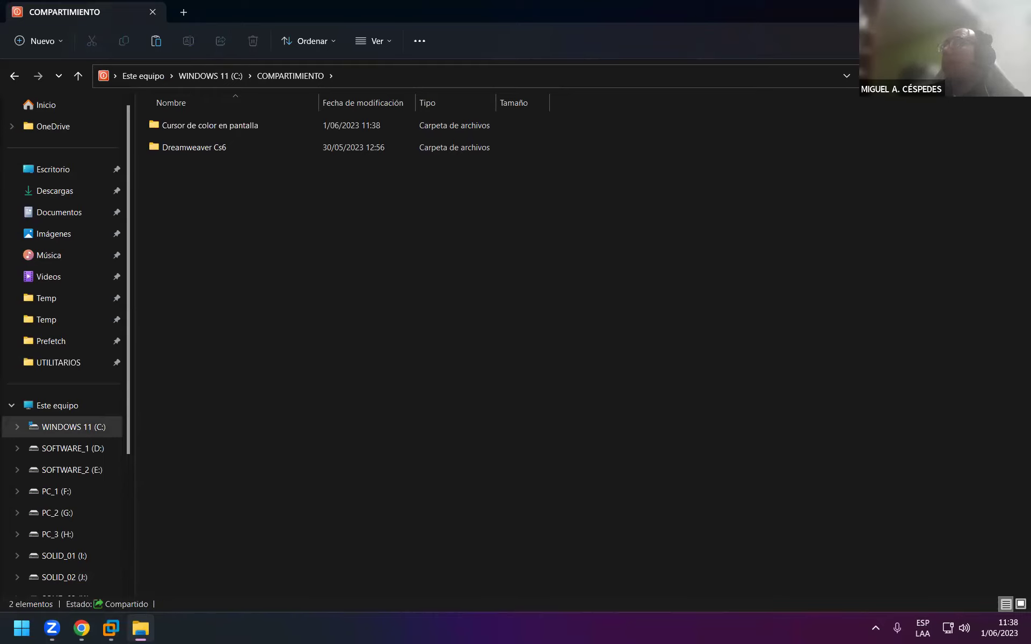
key(alt+F4)
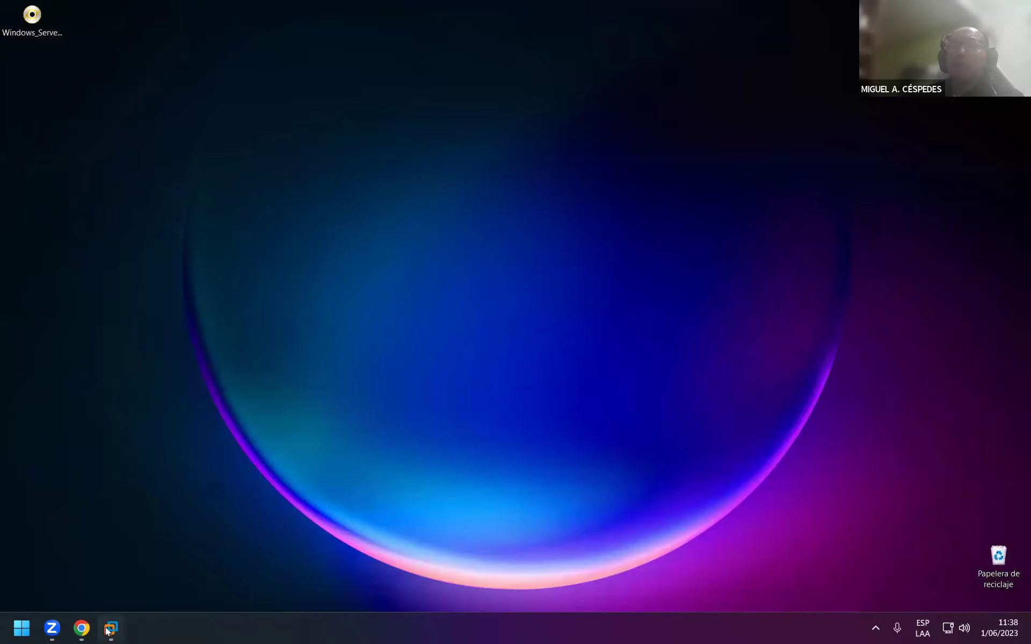
Step: Return to the VMware virtual machine, minimize Edge, and open the compartimiento shared folder on \\192.168.0.103
click(247, 520)
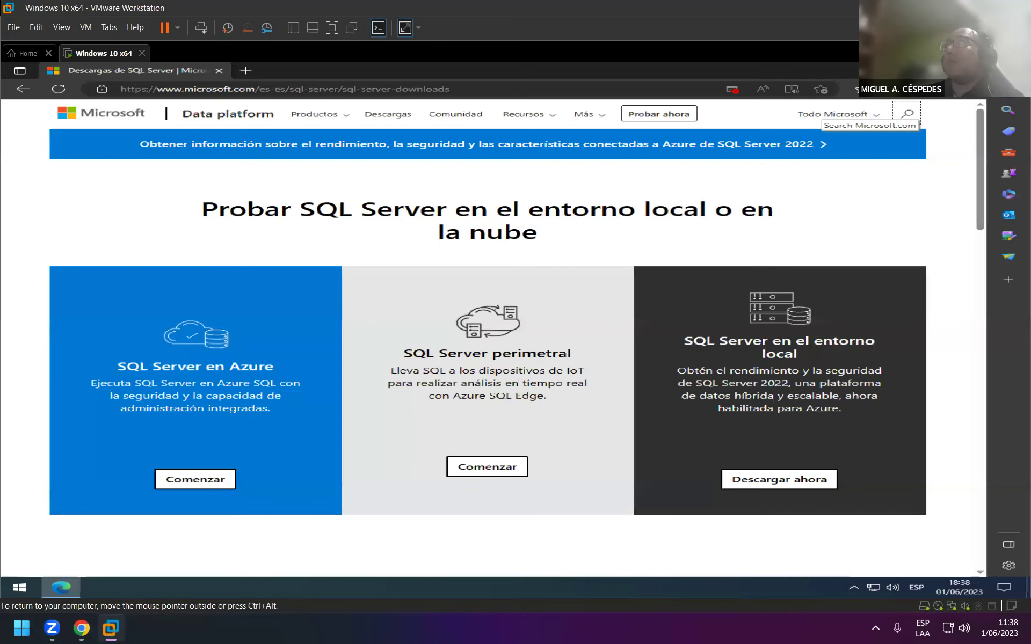
click(967, 71)
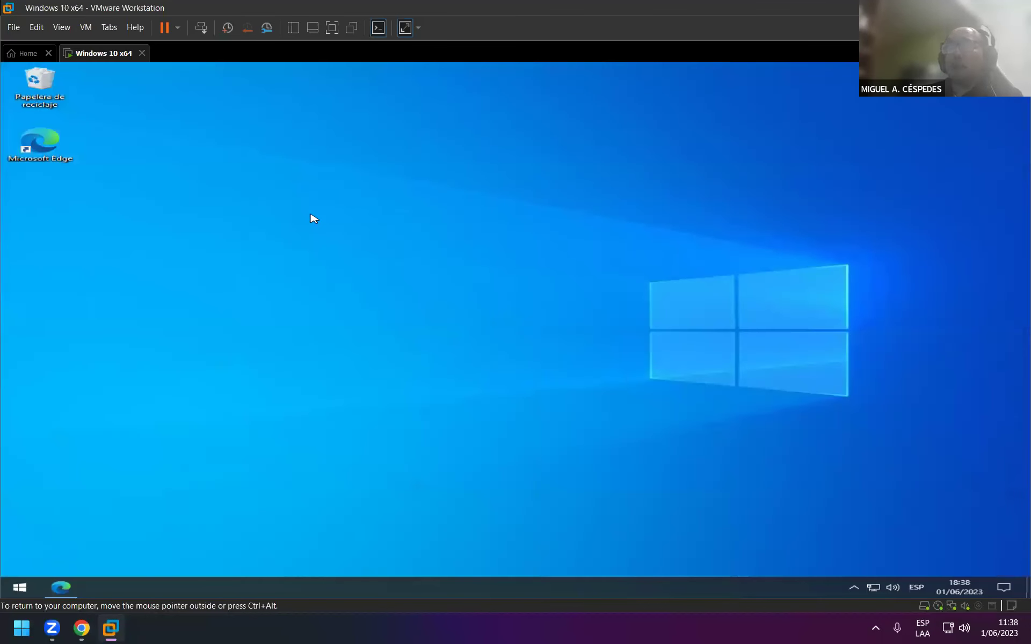
key(super+r)
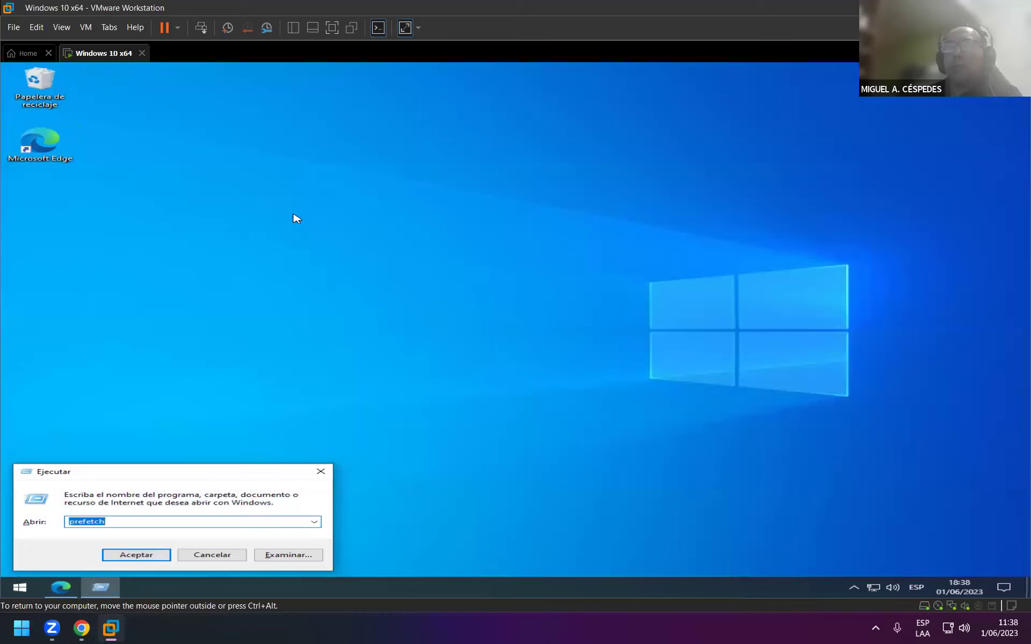
text(\1)
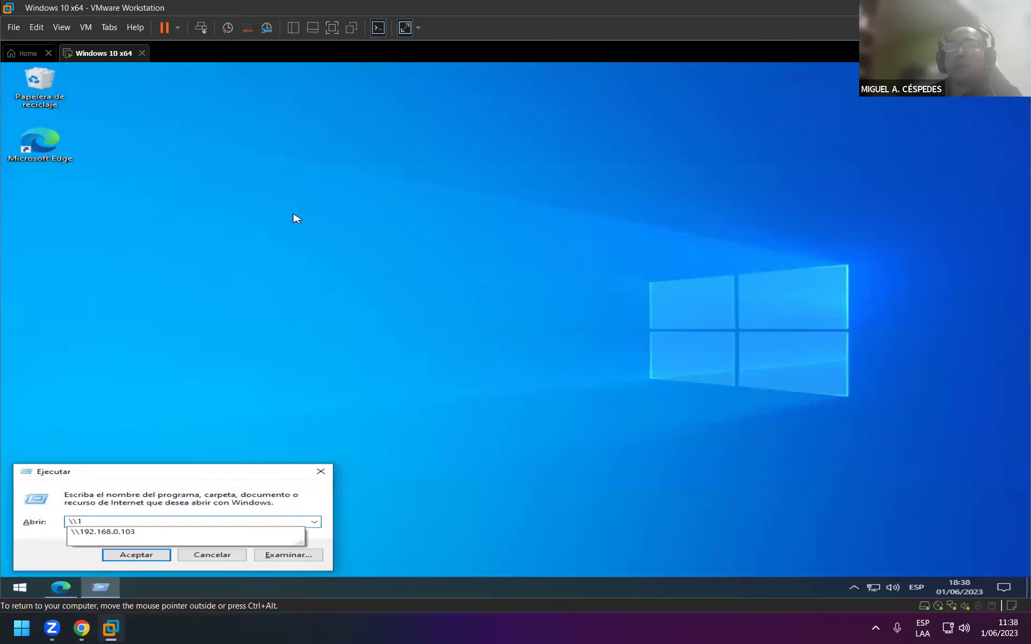
key(Down)
key(Return)
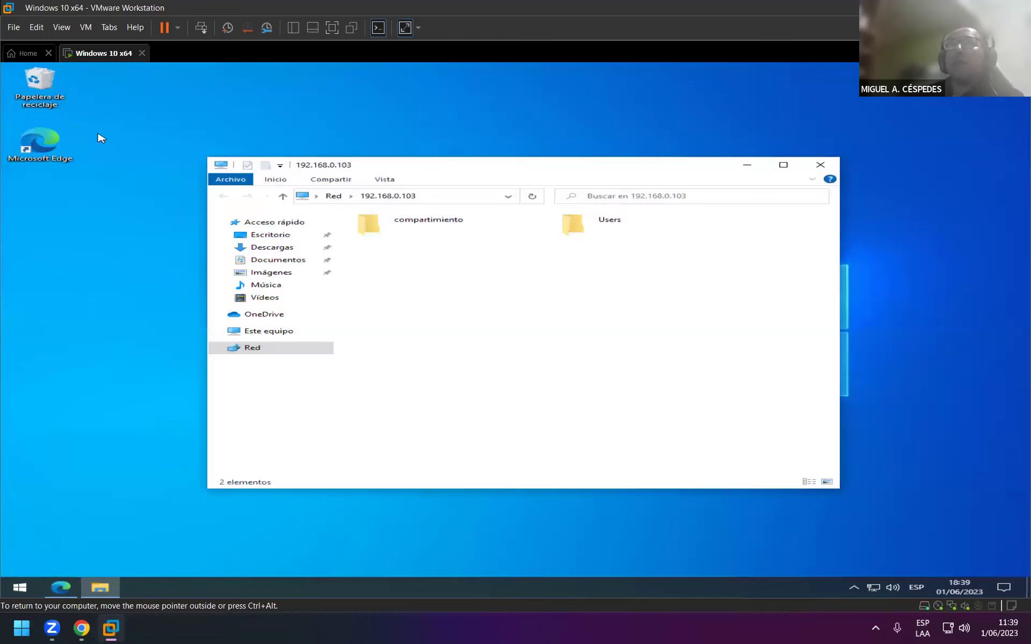
key(Down)
key(Return)
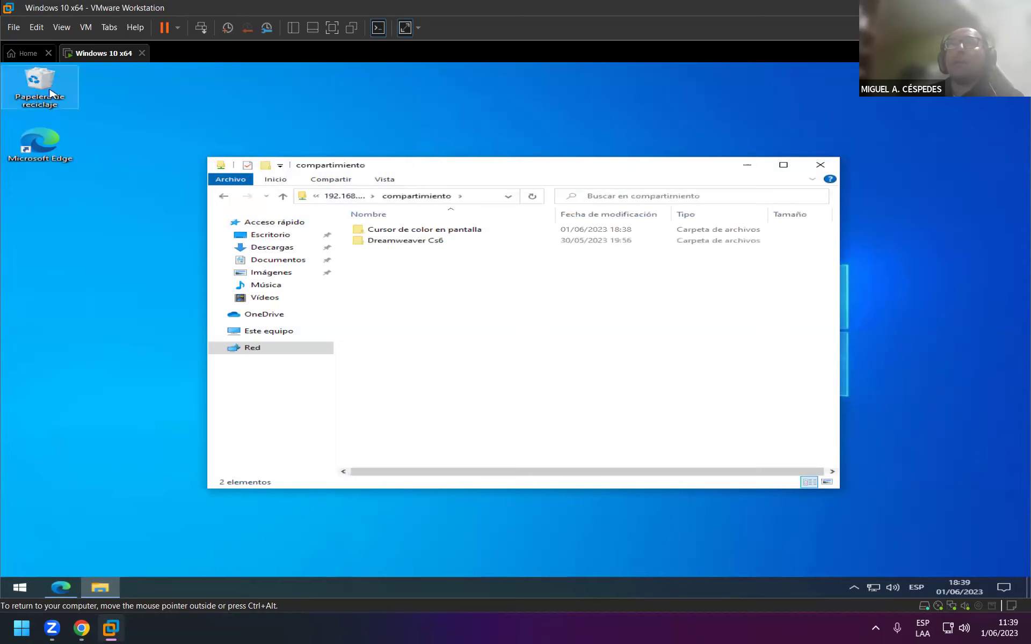
Step: Empty the virtual machine's recycle bin, permanently deleting SQL2022-SSEI-Dev
right_click(50, 93)
key(Escape)
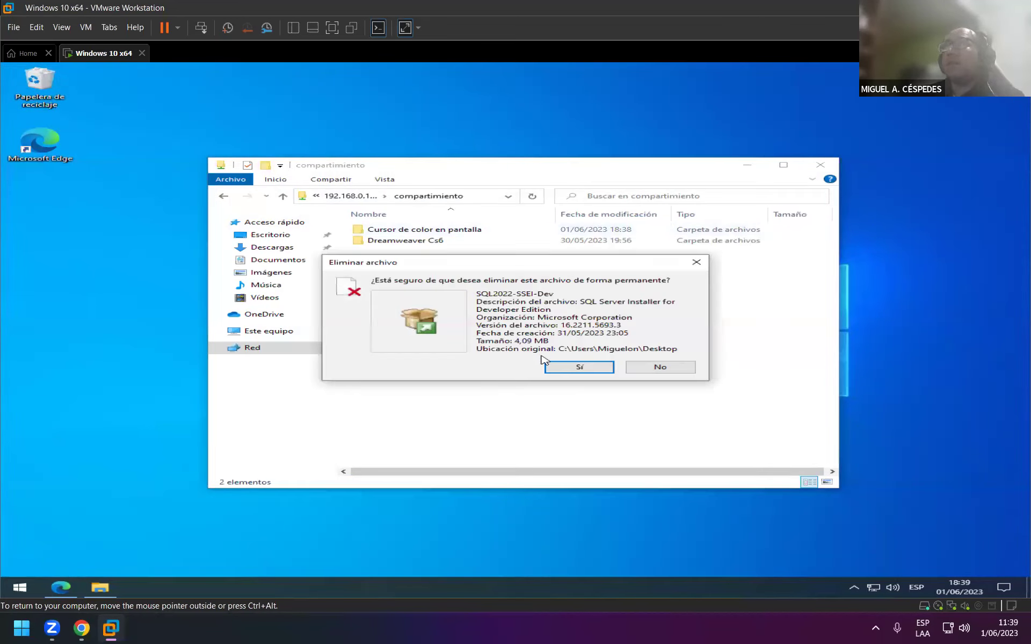
click(559, 368)
Step: Copy "Cursor de color en pantalla" from the share to the desktop, accepting the security warning, and undo the copy
click(414, 231)
drag(68, 242, 97, 245)
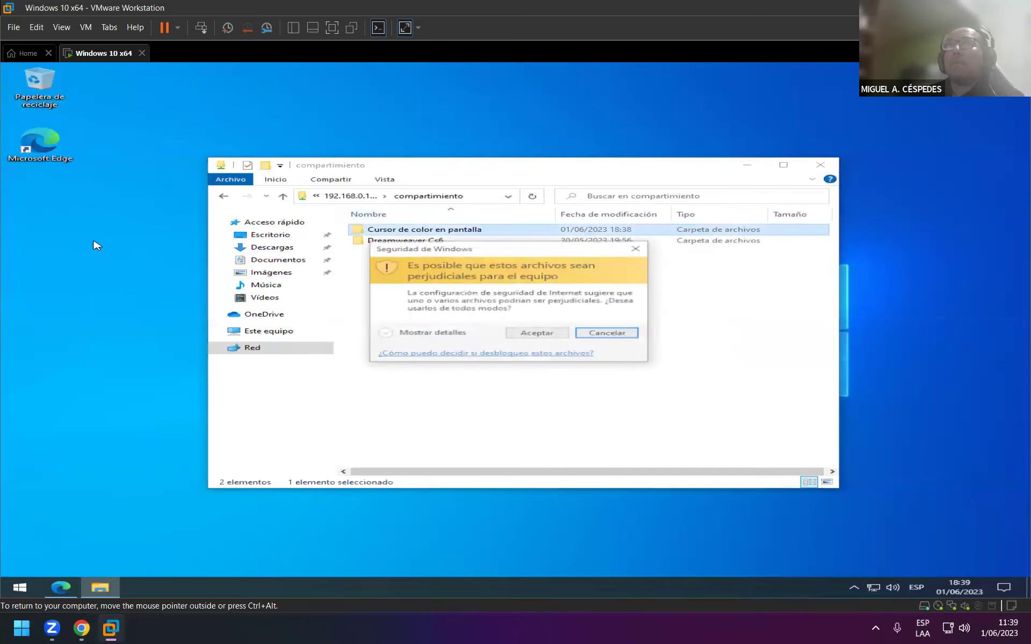
click(537, 334)
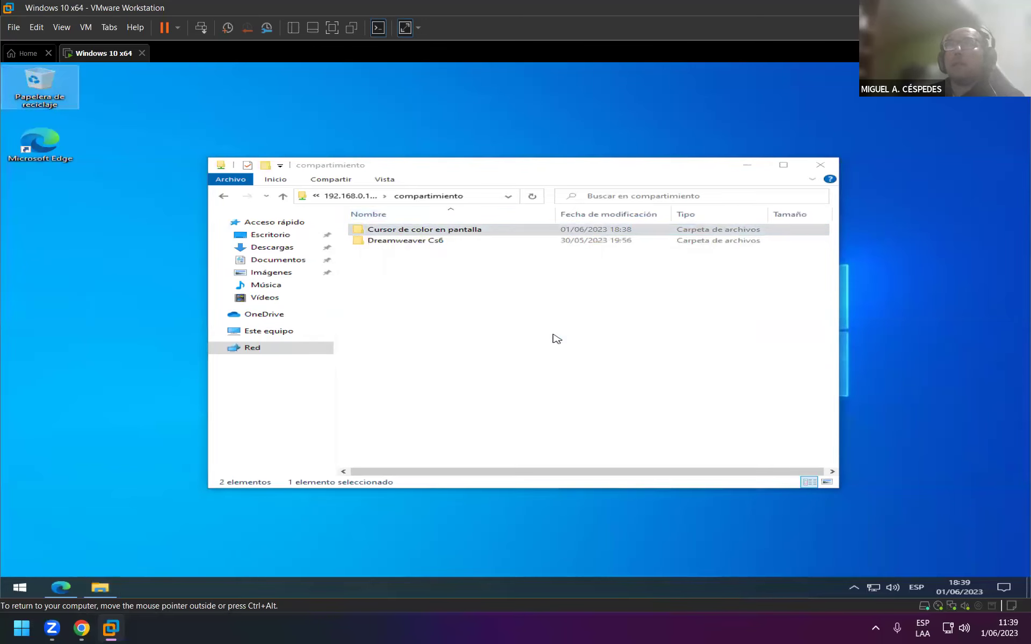
click(518, 318)
click(67, 353)
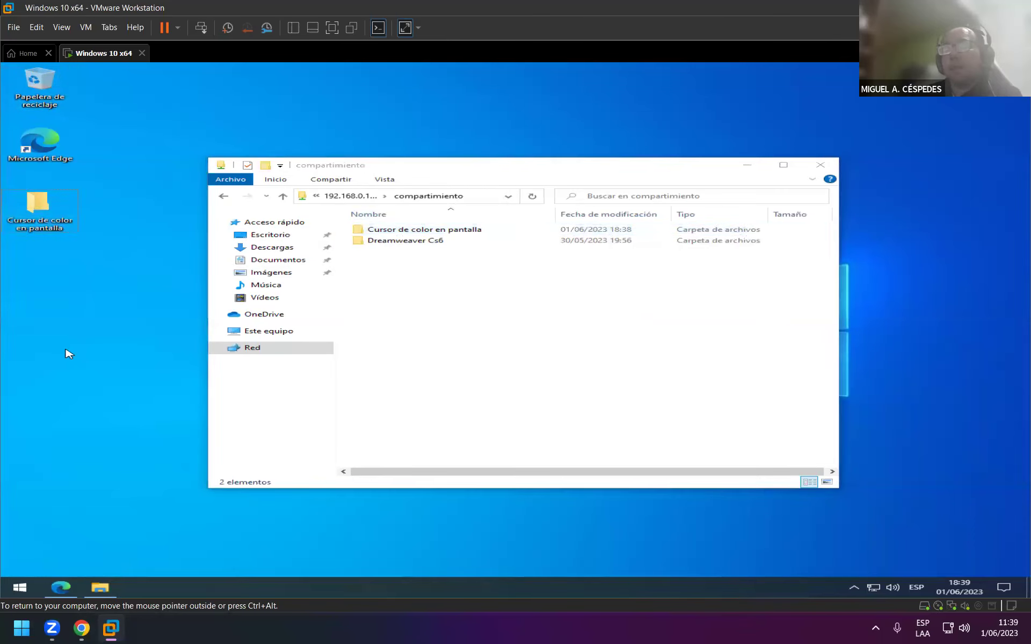
key(ctrl+z)
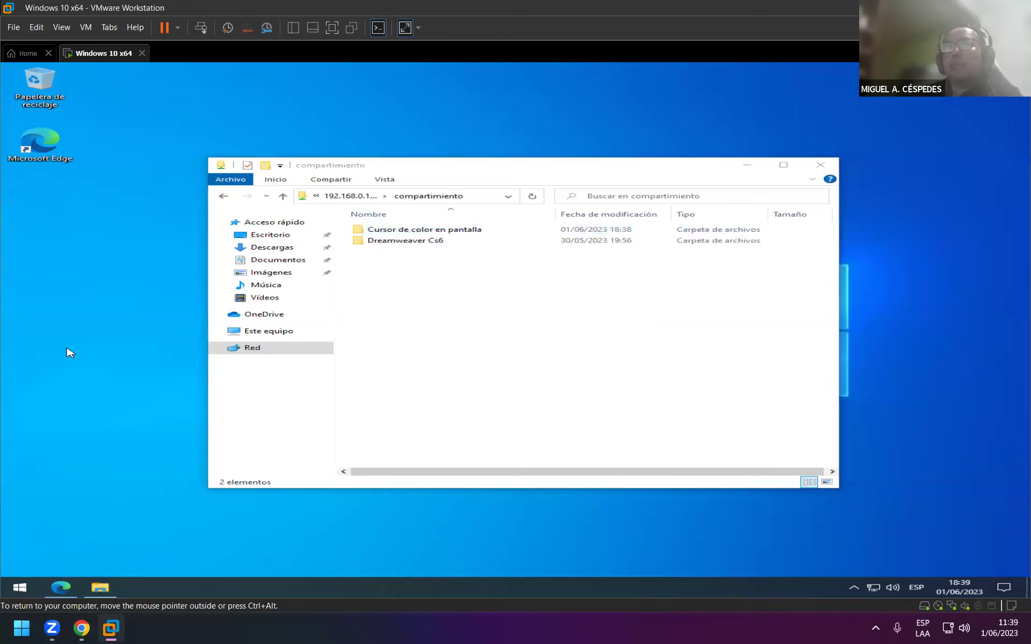
Step: Copy "Cursor de color en pantalla" from the share to the desktop, close the share, and place the folder below the Microsoft Edge icon
drag(383, 230, 114, 409)
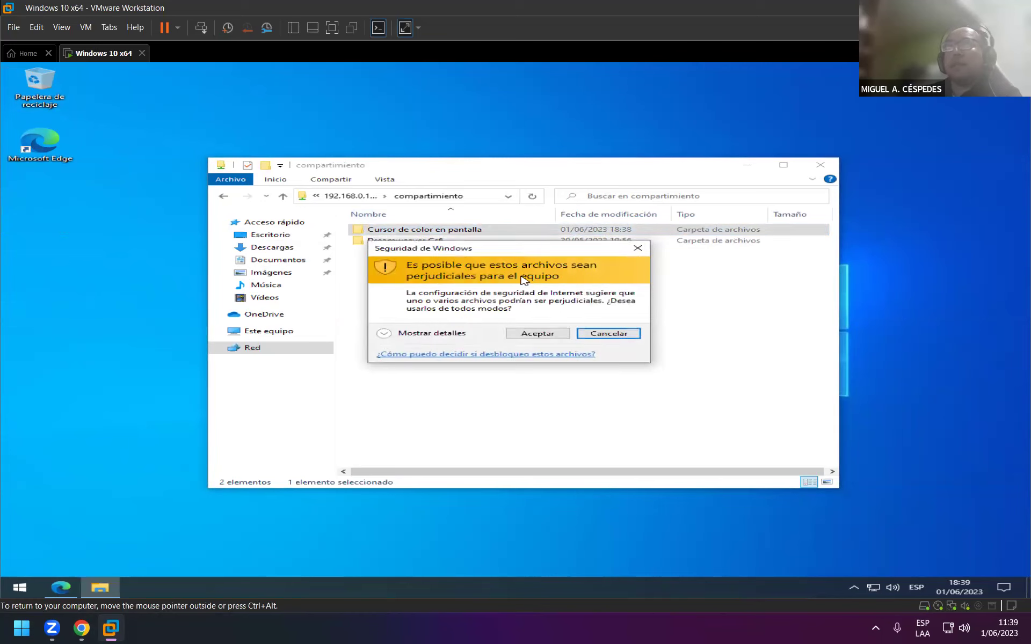
click(535, 334)
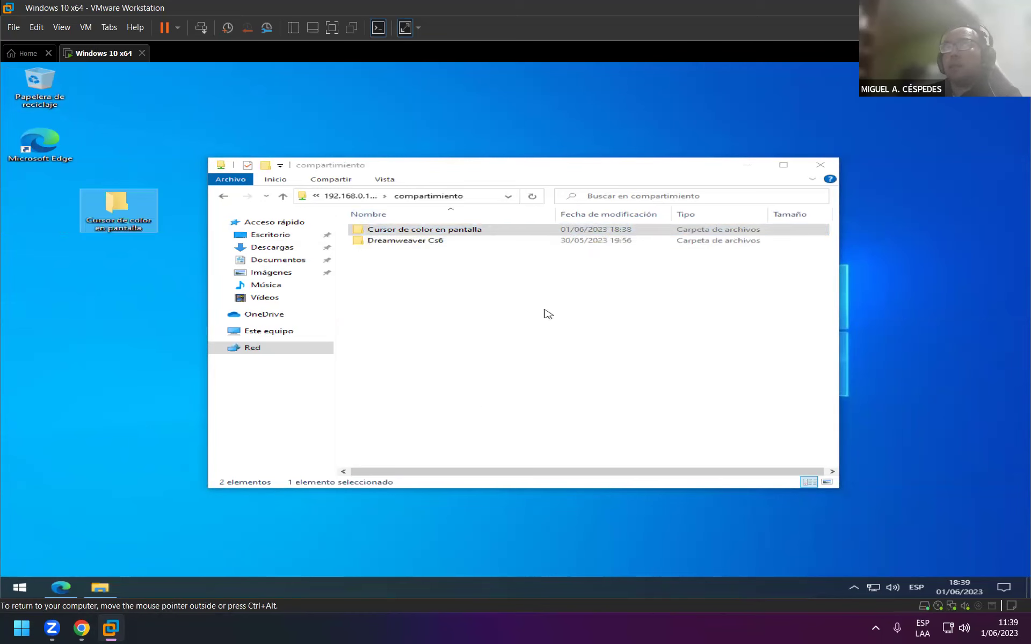
click(820, 165)
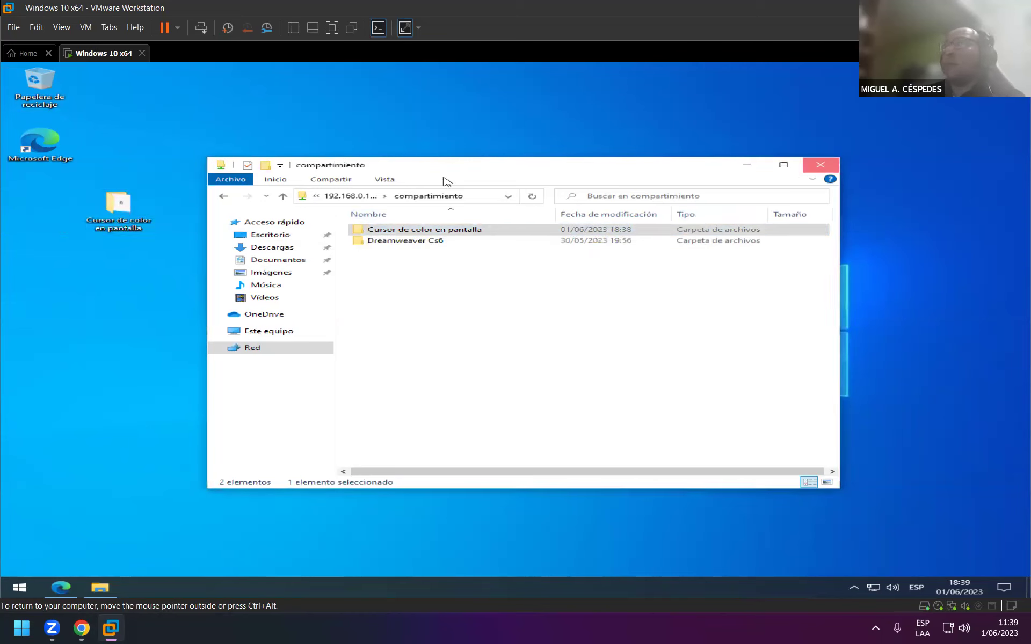
drag(135, 215, 24, 212)
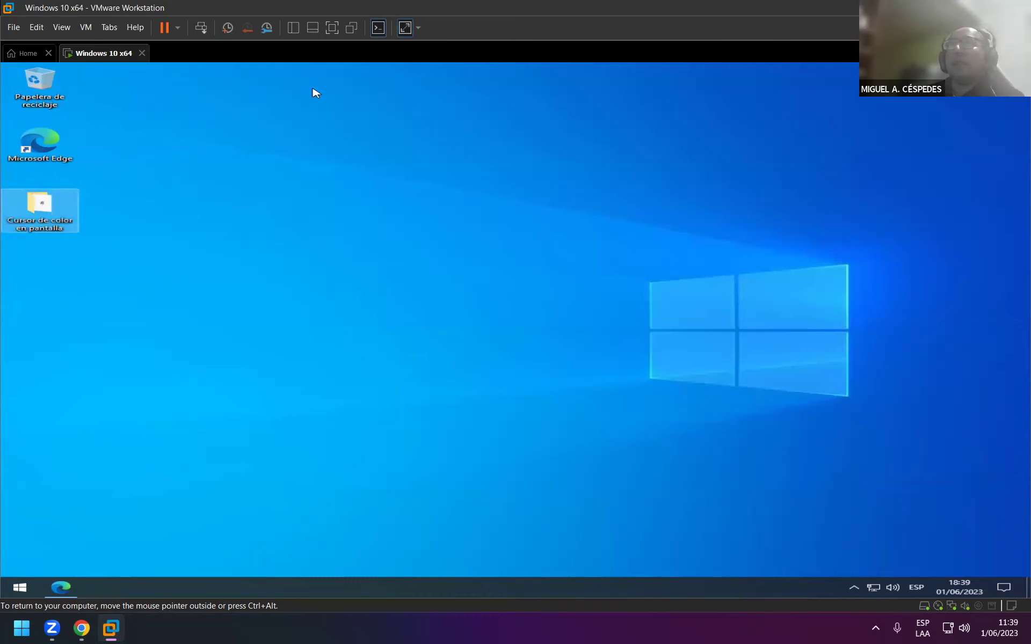
key(ctrl+alt)
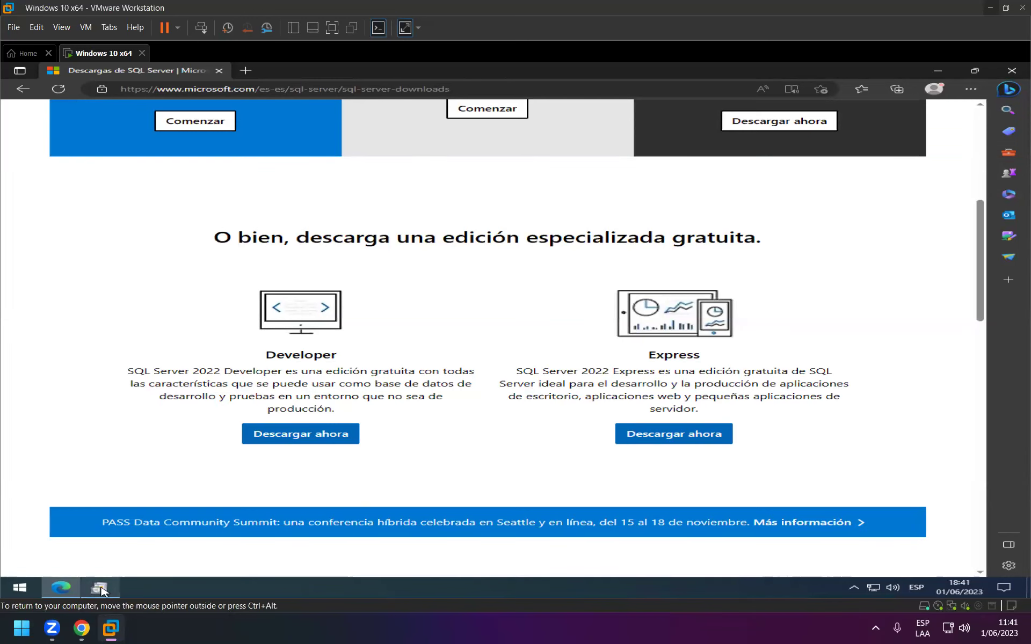
mouse_move(102, 591)
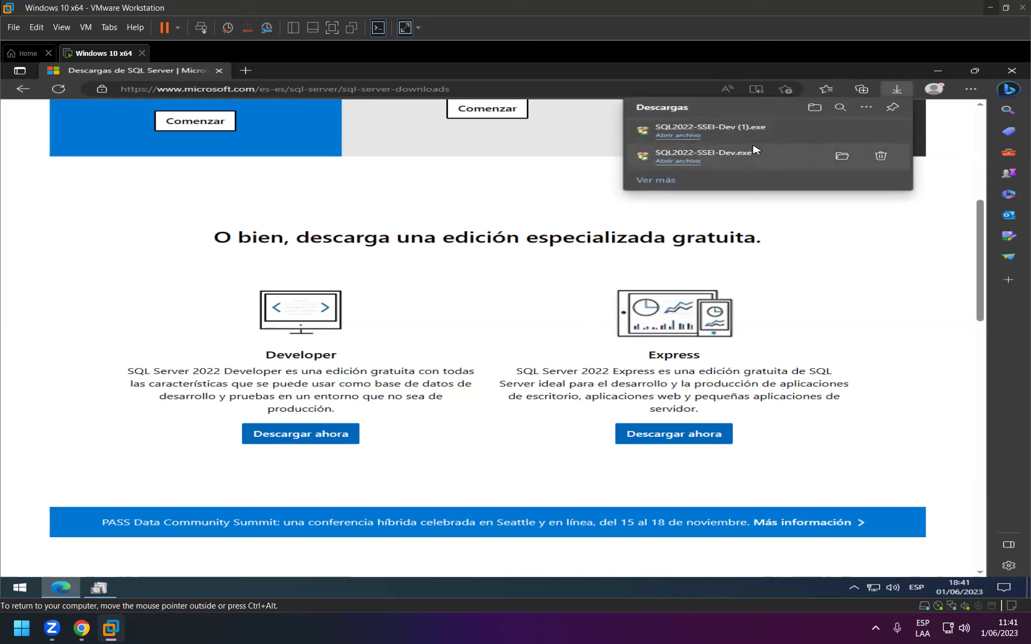
Step: Show SQL2022-SSEI-Dev (1) in the Descargas folder and delete that duplicate file
click(841, 131)
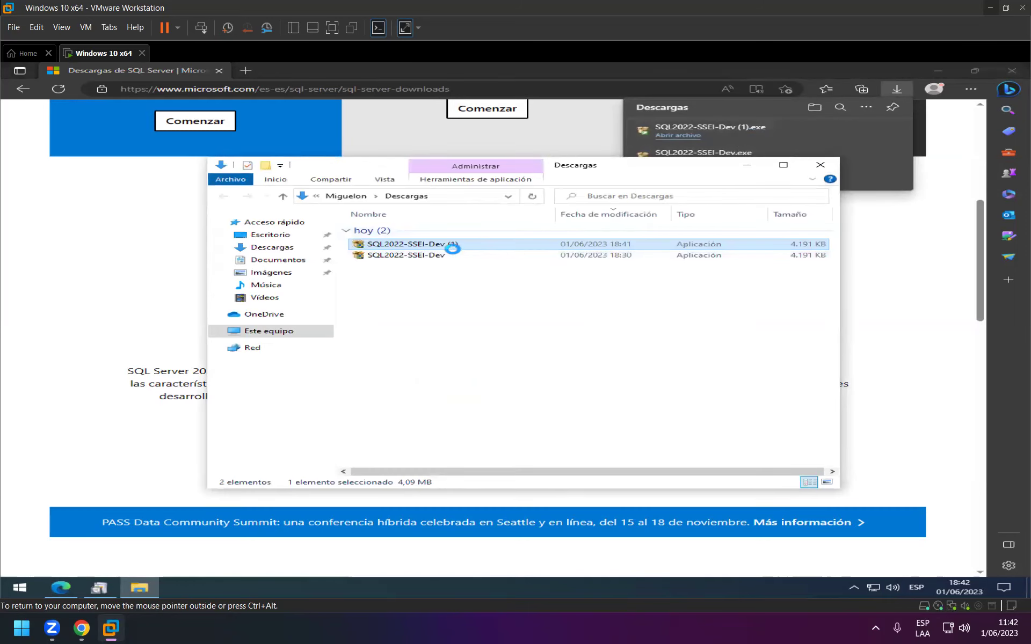
right_click(452, 248)
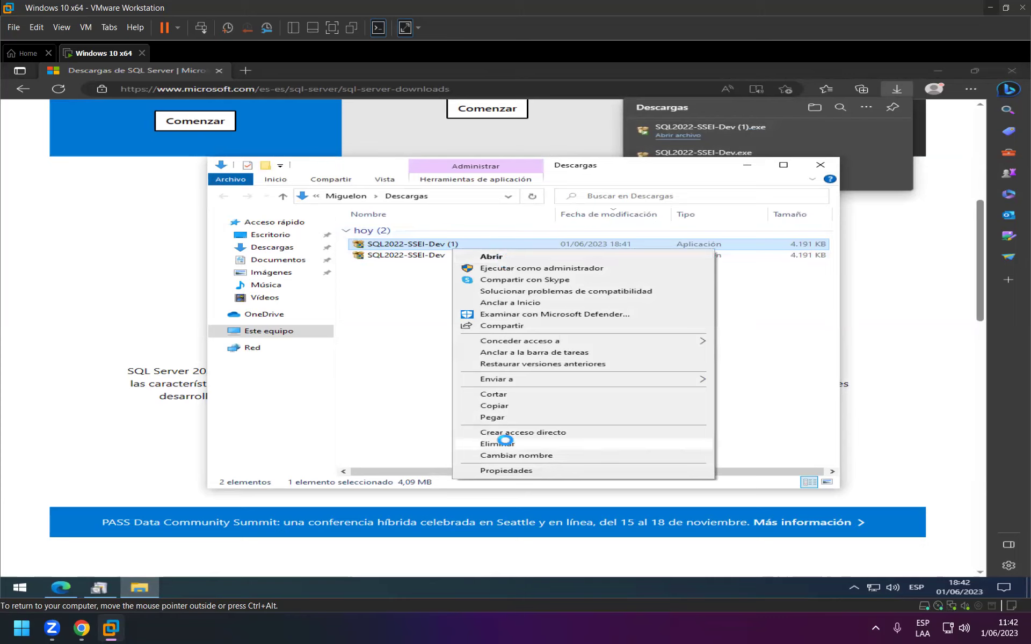
click(505, 442)
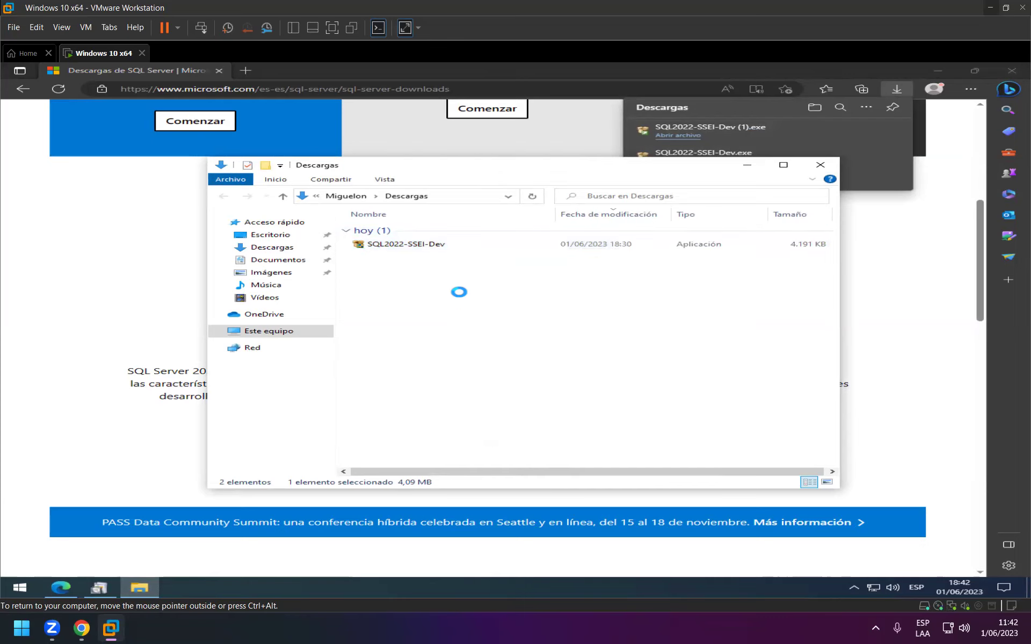
Step: Move SQL2022-SSEI-Dev from the Descargas folder to the desktop and close the file window
right_click(428, 250)
right_click(431, 245)
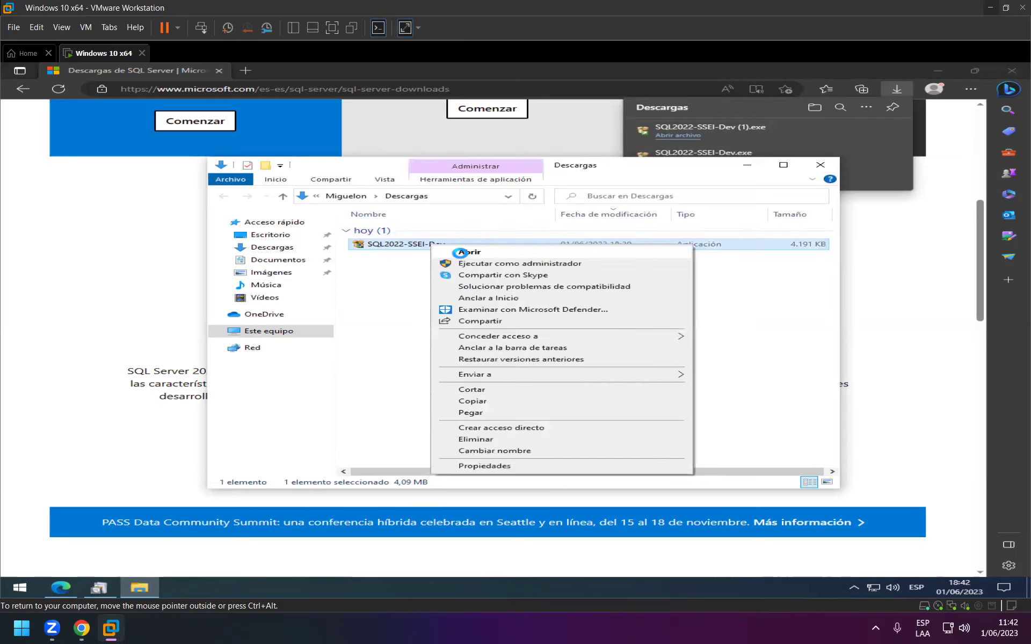
click(468, 389)
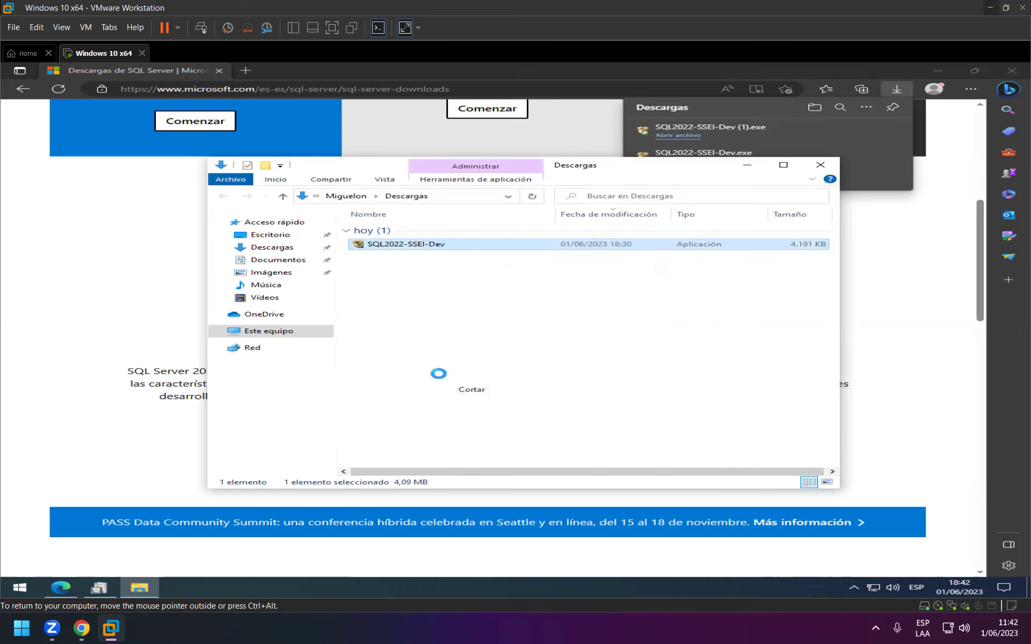
click(288, 237)
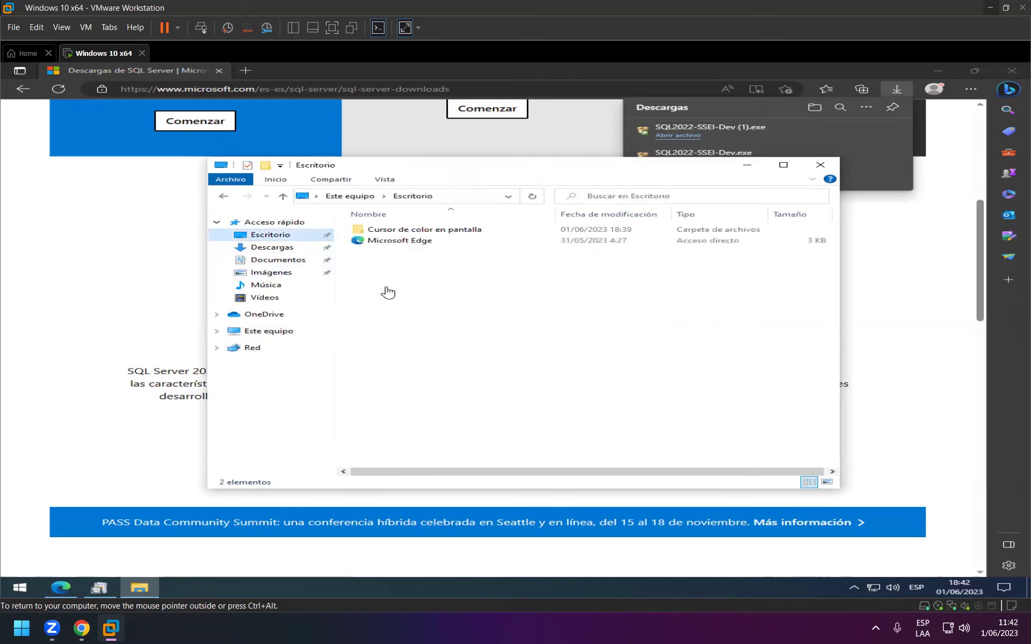
right_click(454, 301)
click(472, 359)
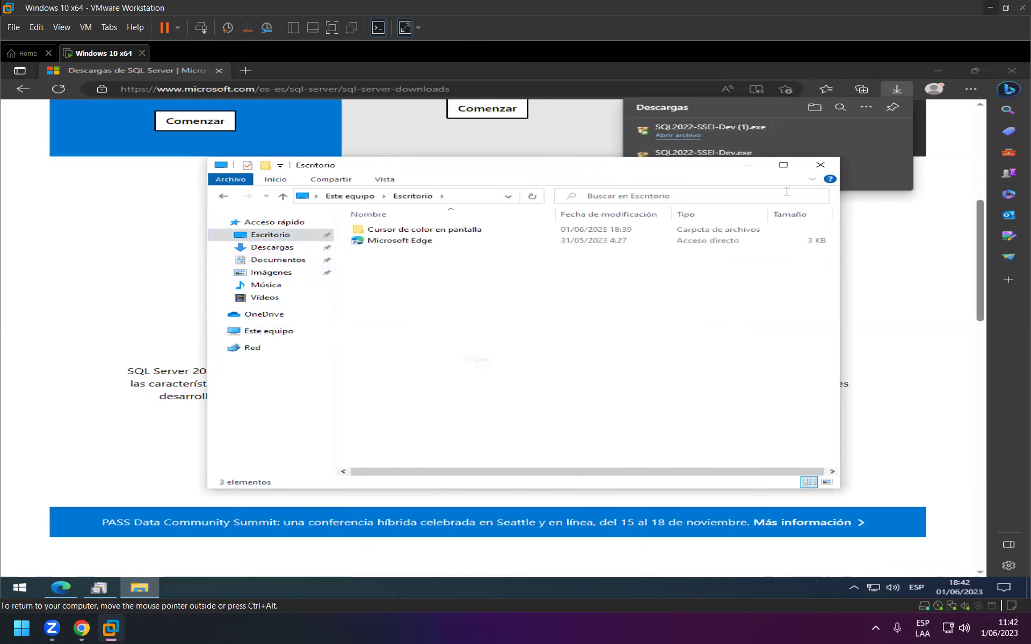
click(816, 171)
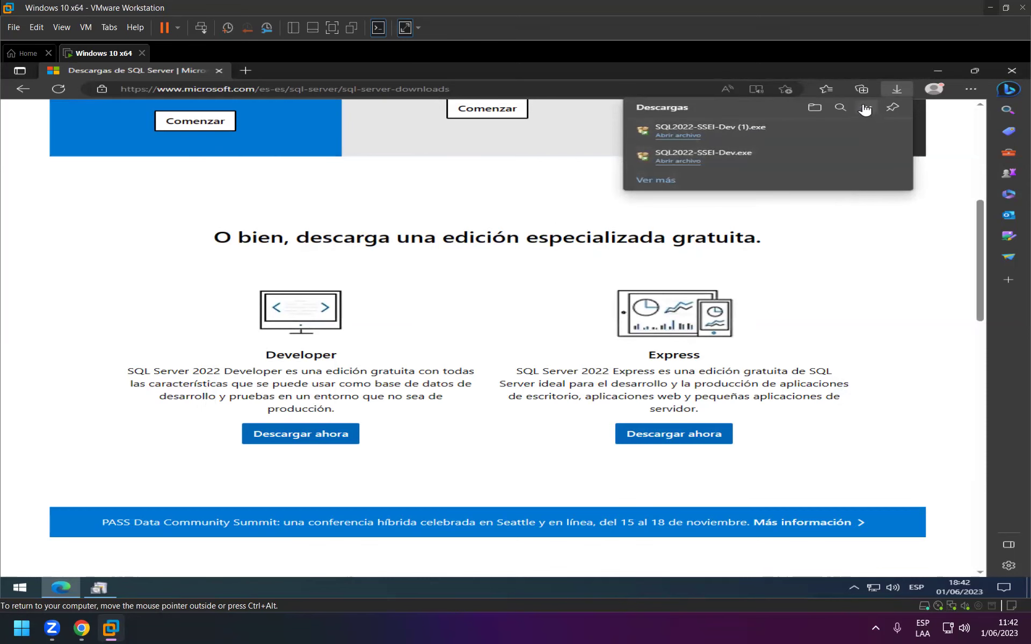
Step: Clear Edge's entire download history and dismiss the downloads list
click(866, 108)
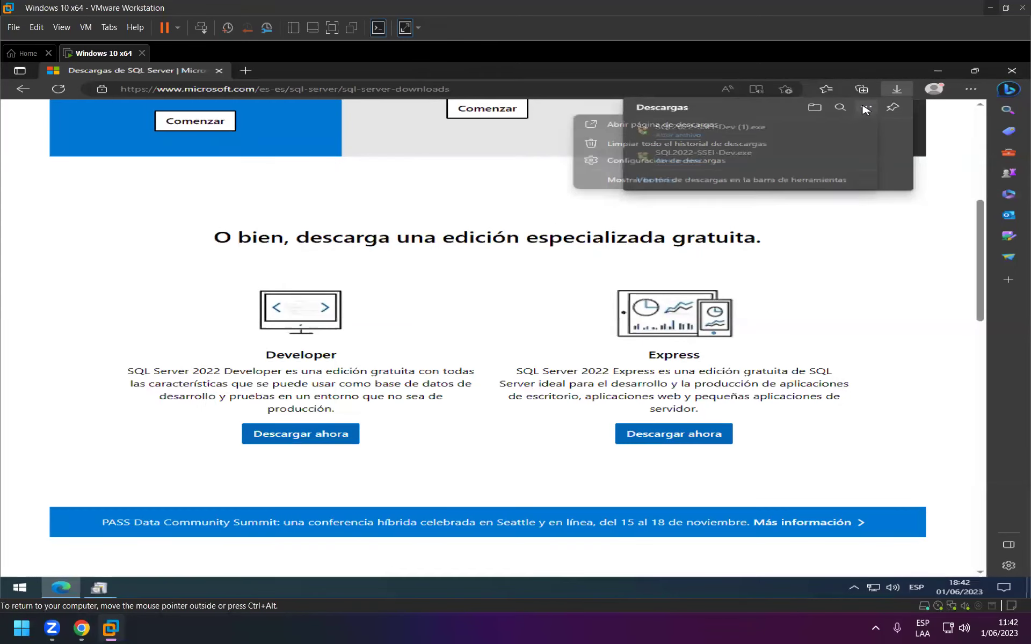
click(787, 142)
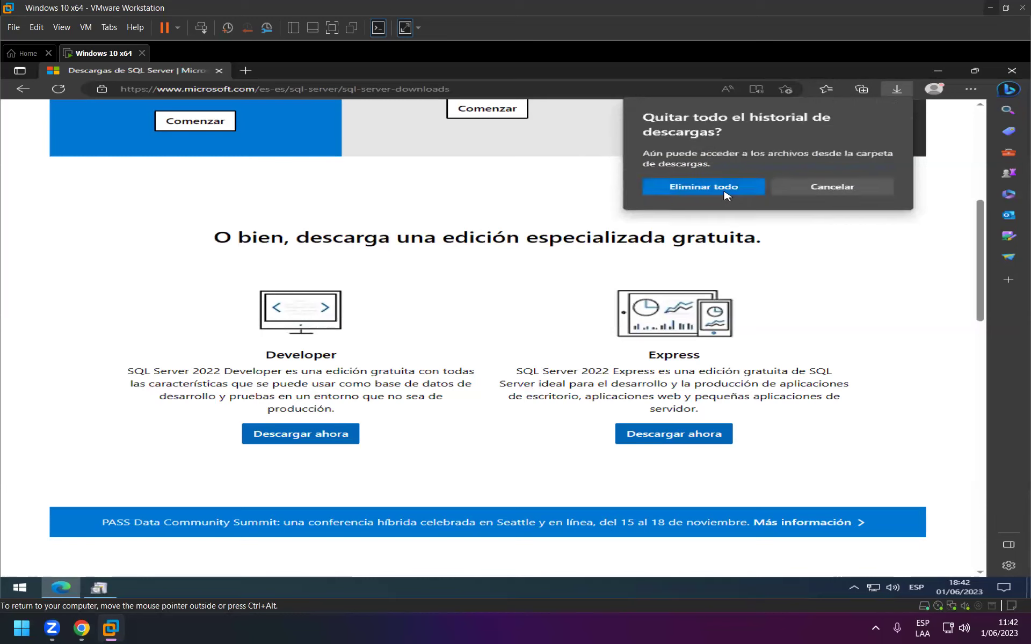
click(726, 194)
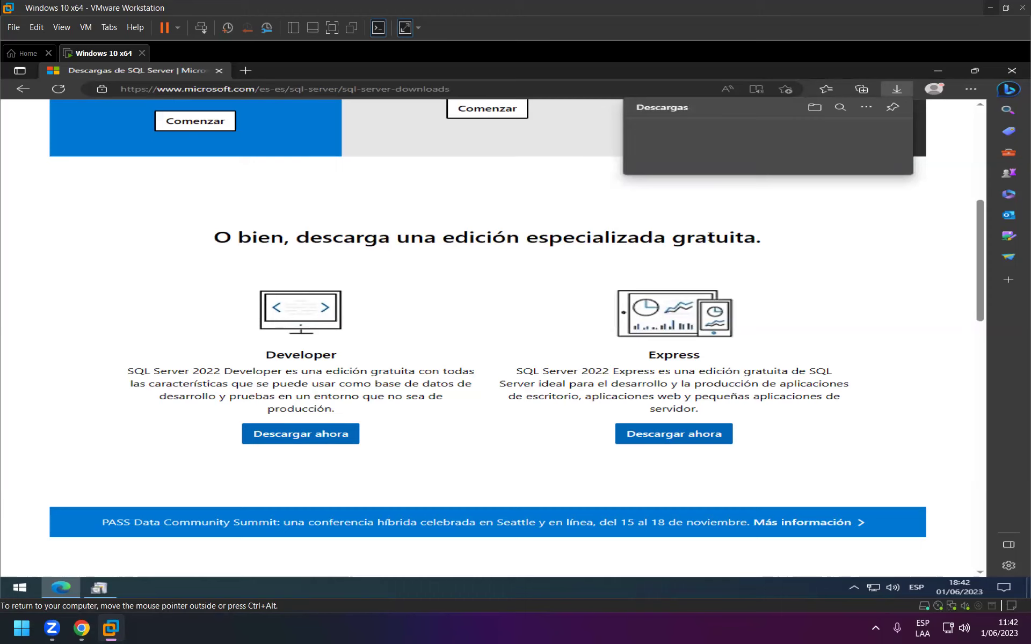
click(873, 253)
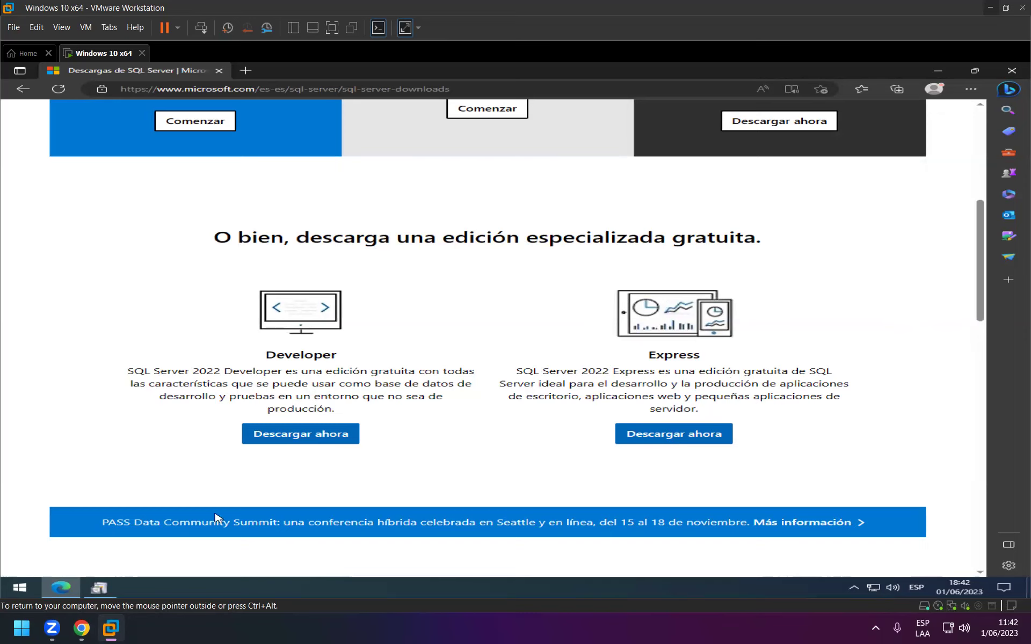
Step: Close the setup window still open in the virtual machine, search for "cursor", and launch CursorAttention
click(108, 589)
click(720, 397)
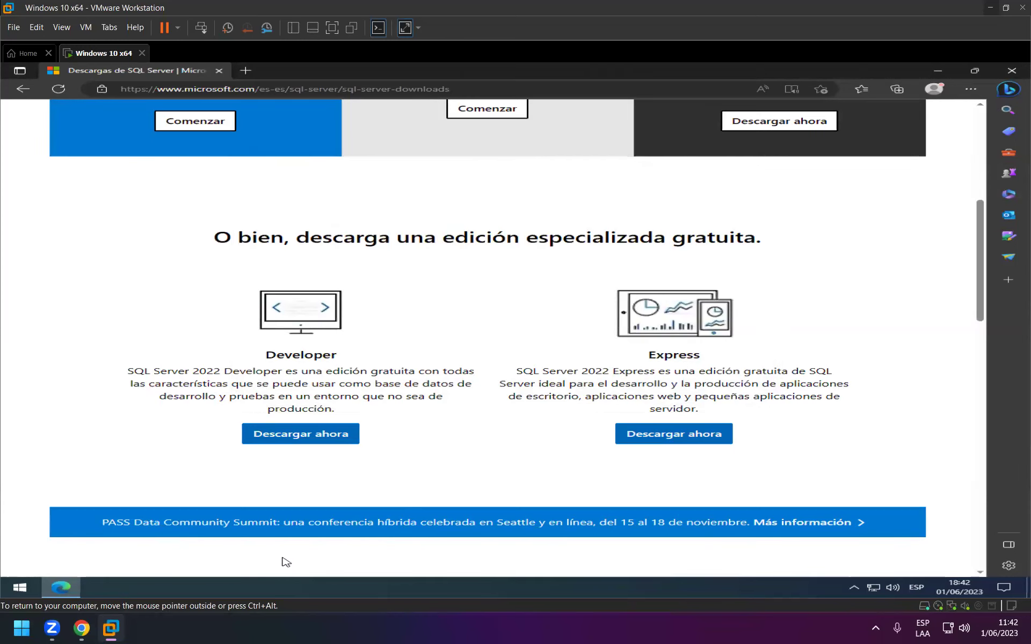
key(super)
text(cu)
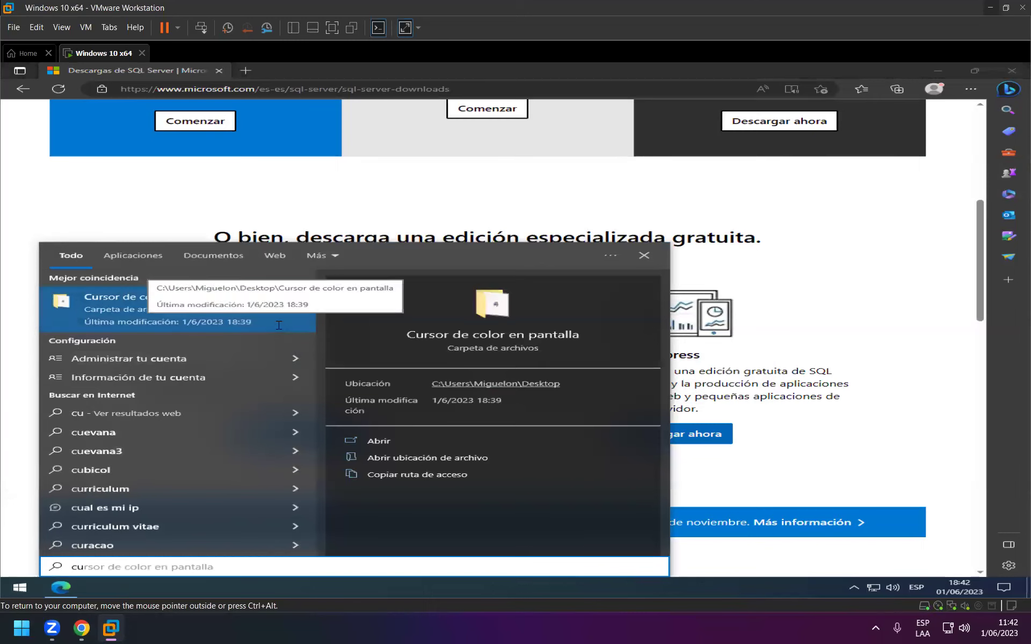
text(rsor)
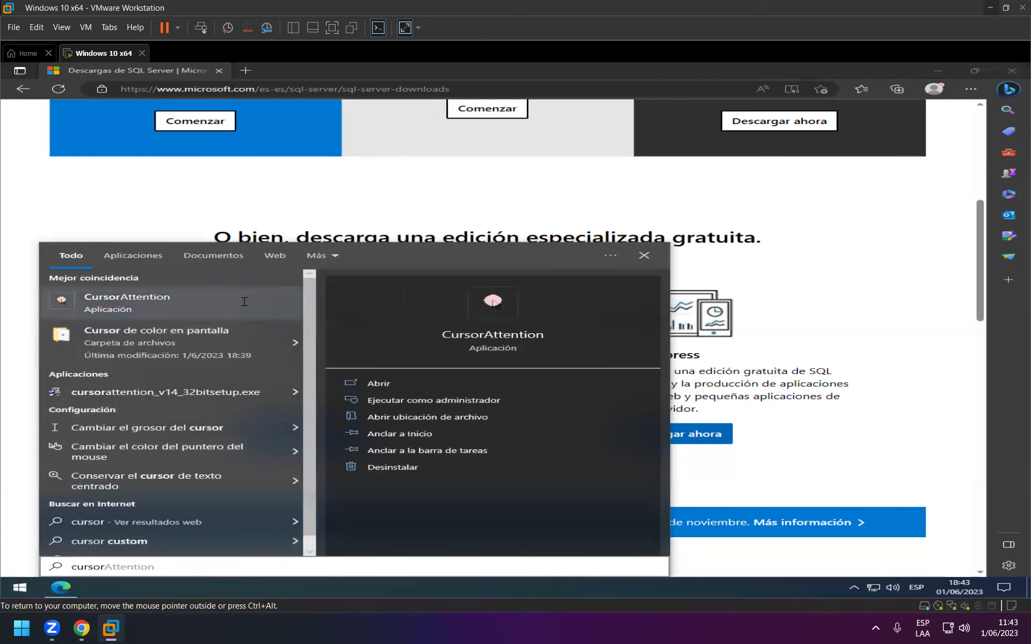
click(312, 317)
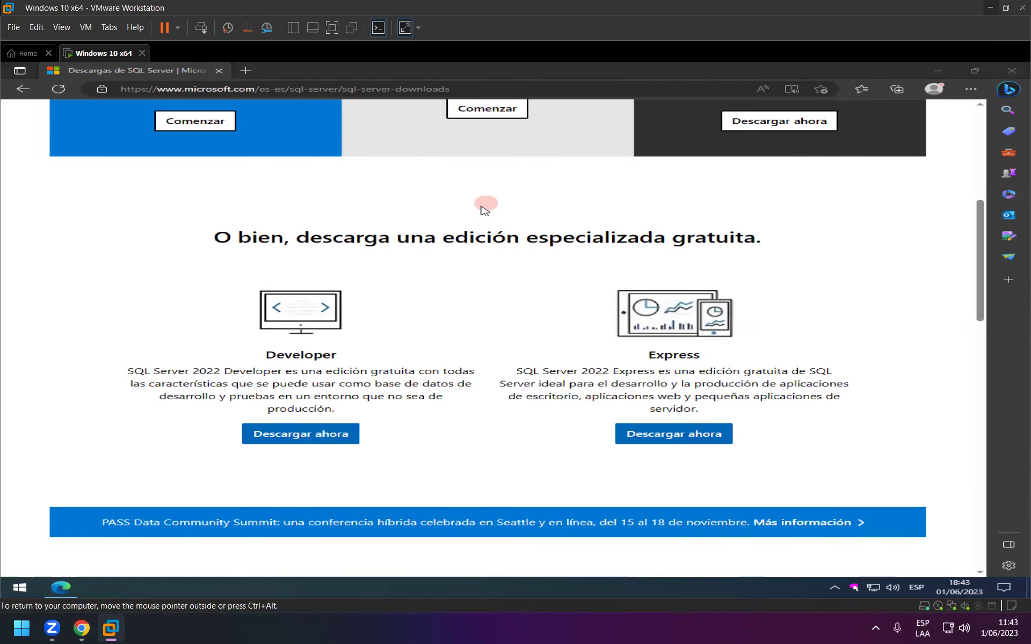
Step: Set CursorAttention's highlight opacity to 61 and circle radius to 25, apply the changes, and close the settings
right_click(853, 587)
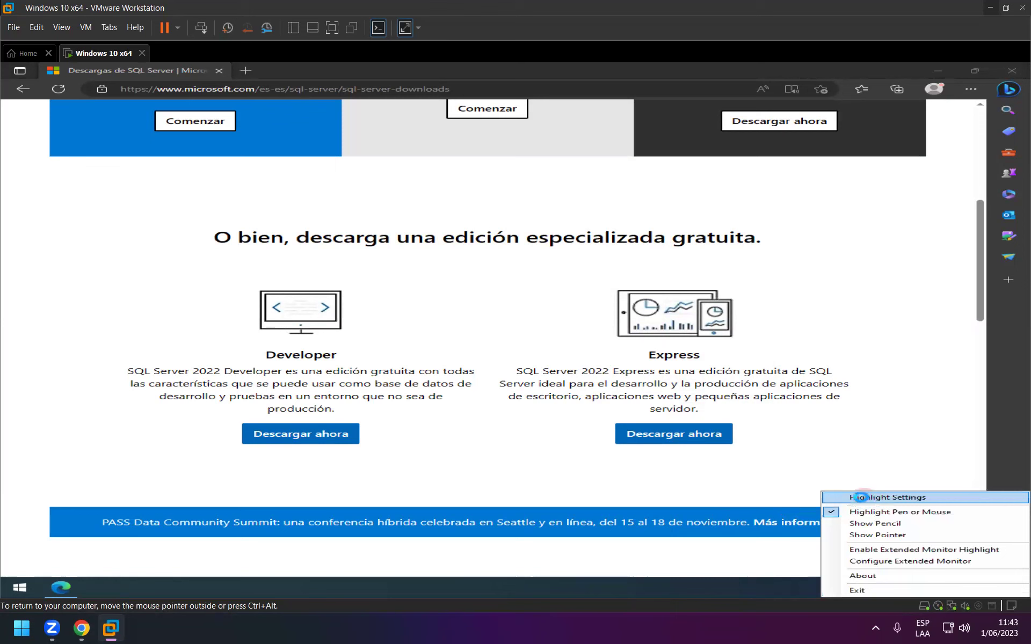
click(860, 497)
drag(443, 256, 455, 255)
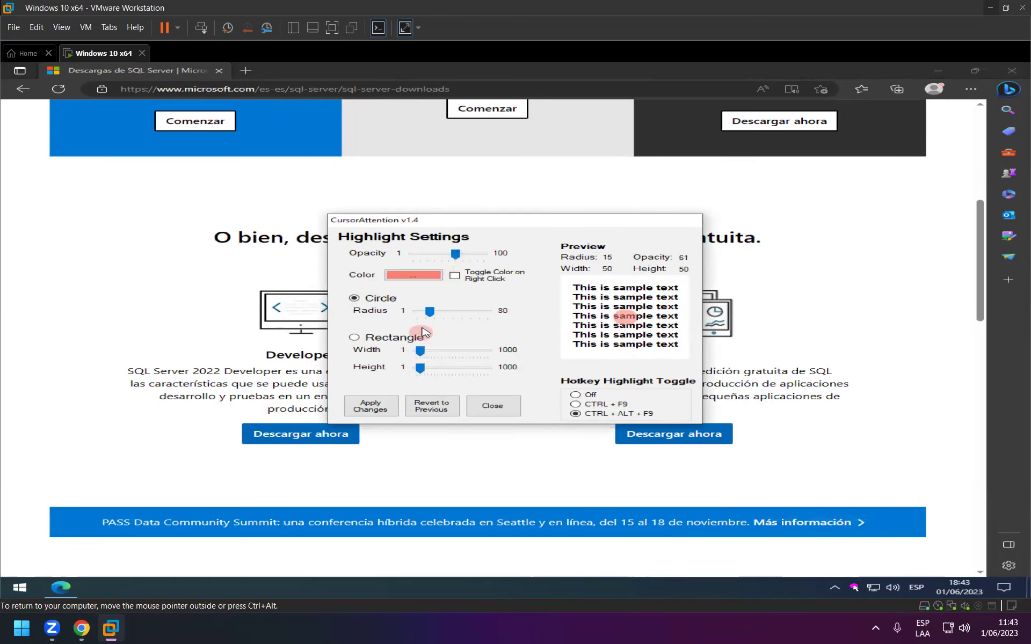
drag(429, 311, 438, 311)
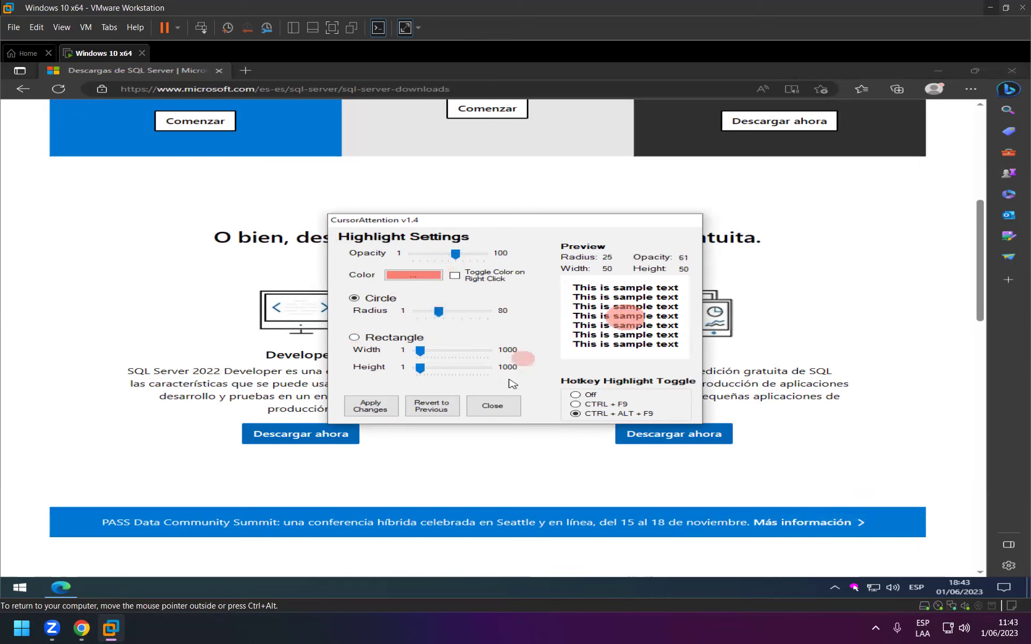
click(371, 406)
click(493, 406)
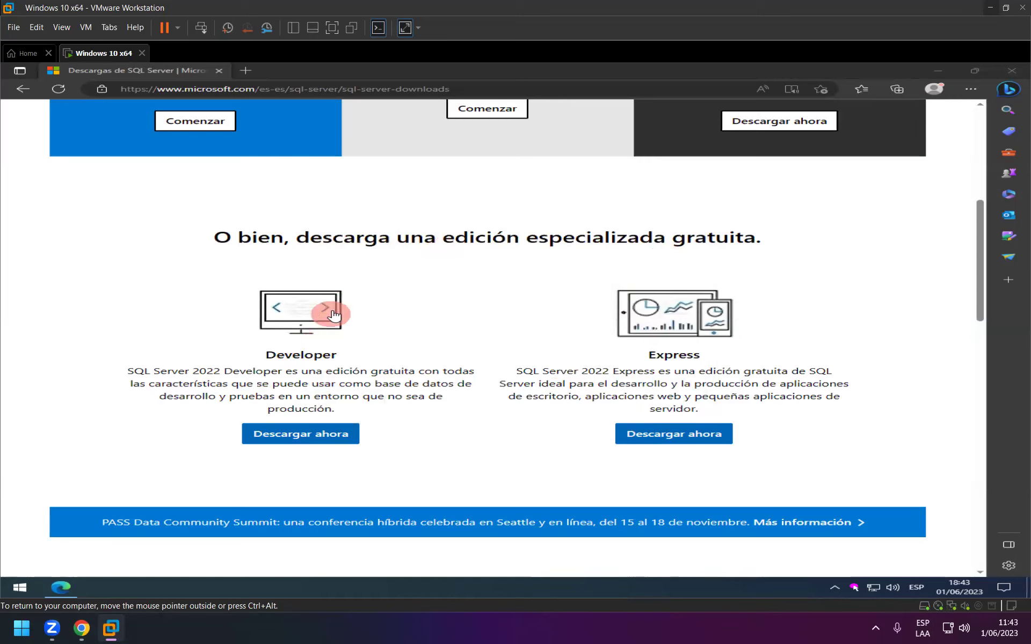
Step: Review the SQL Server options on the downloads page, including the Developer and Express editions
key(ctrl+alt)
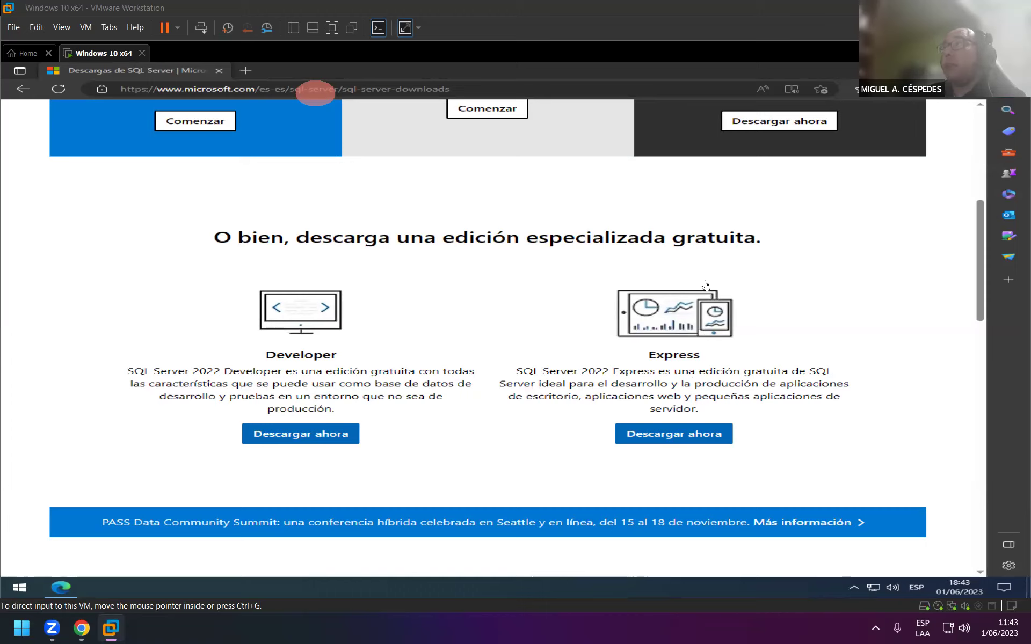
click(126, 197)
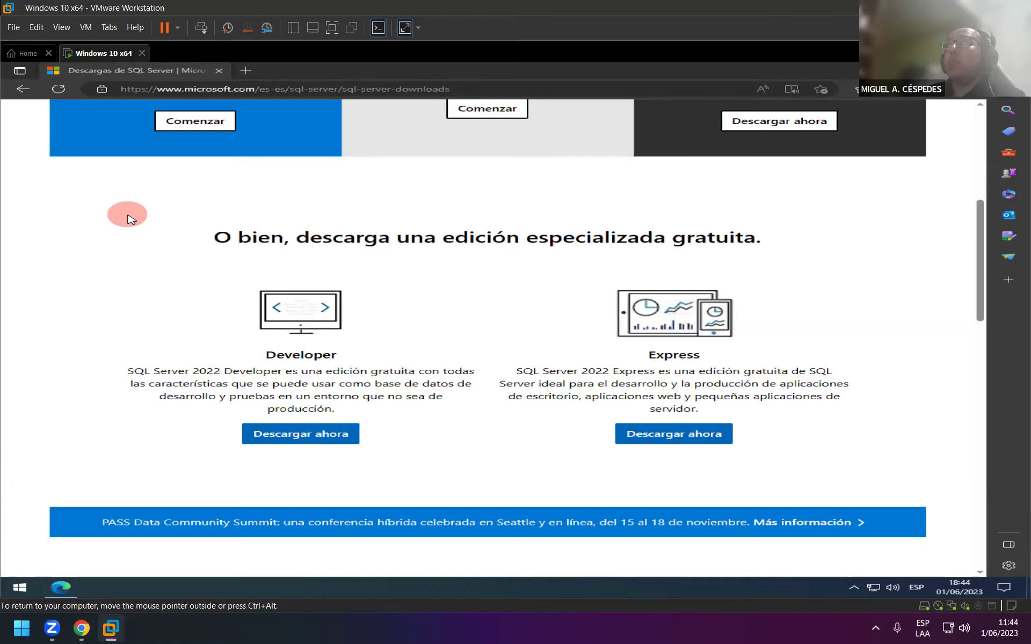
scroll(690, 306, up, 3)
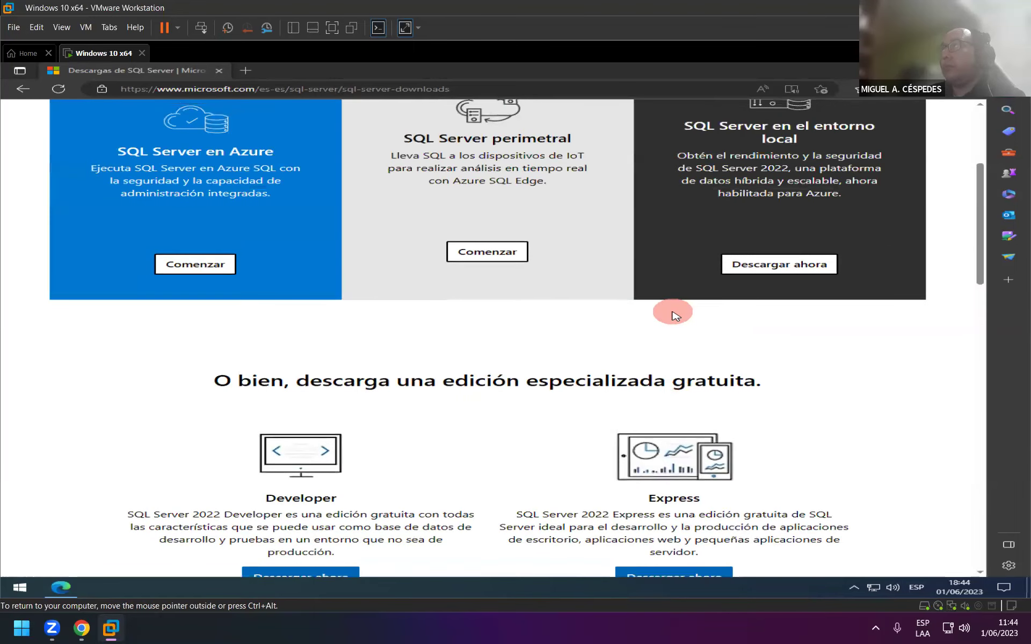
scroll(676, 317, up, 3)
scroll(668, 356, down, 1)
scroll(655, 300, up, 2)
scroll(635, 322, down, 7)
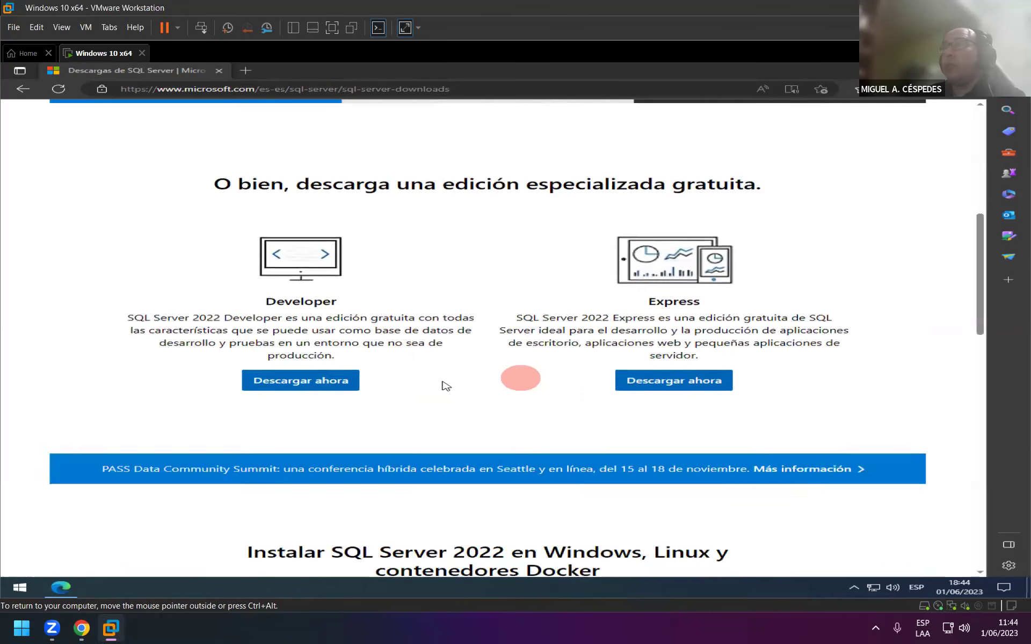
scroll(322, 269, down, 3)
scroll(285, 292, up, 3)
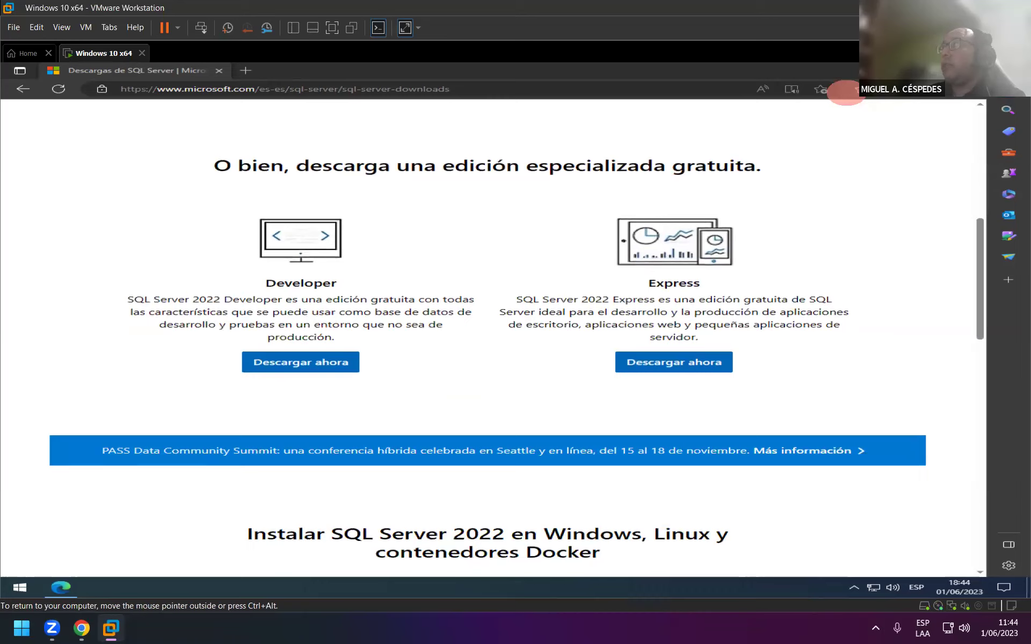
Step: Close Edge and delete the "Cursor de color en pantalla" folder from the desktop
click(974, 70)
drag(52, 225, 166, 150)
drag(269, 218, 175, 95)
key(Delete)
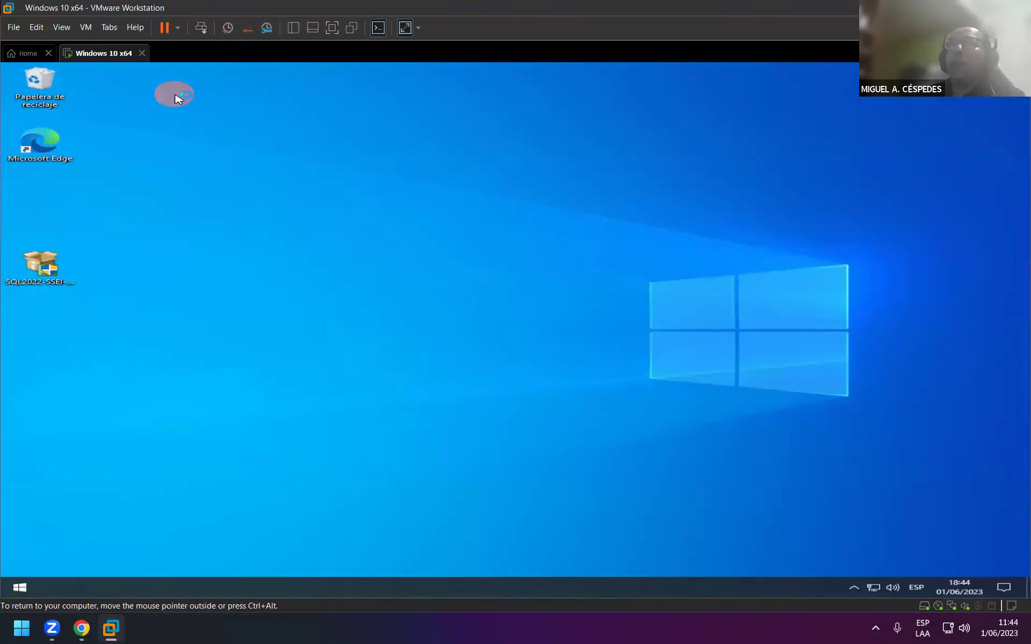
Step: Place the SQL2022-SSEI-Dev installer directly below the Microsoft Edge icon on the desktop
drag(52, 217, 56, 207)
click(32, 214)
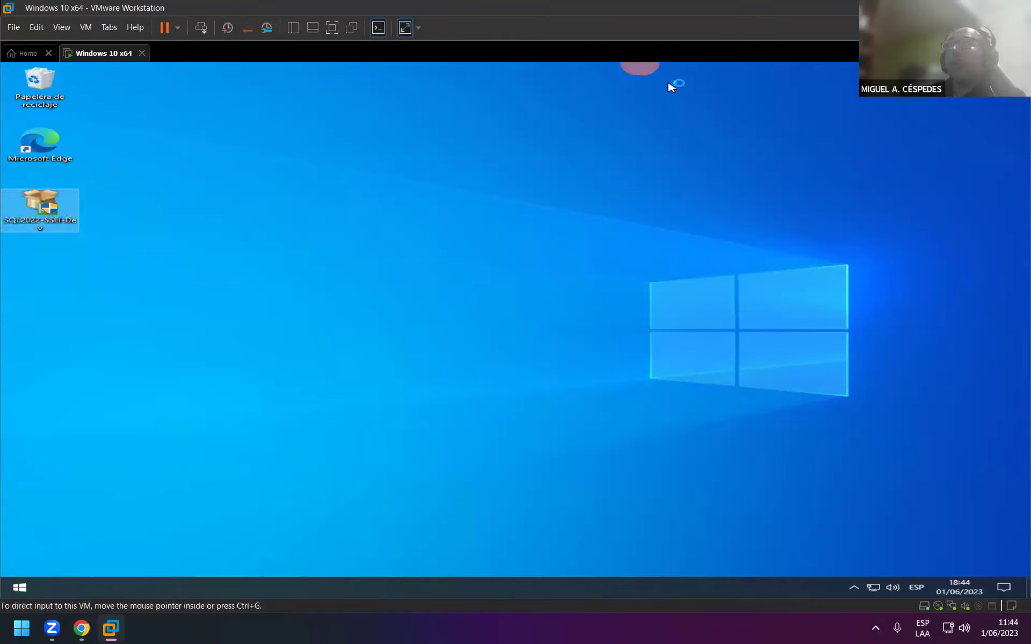